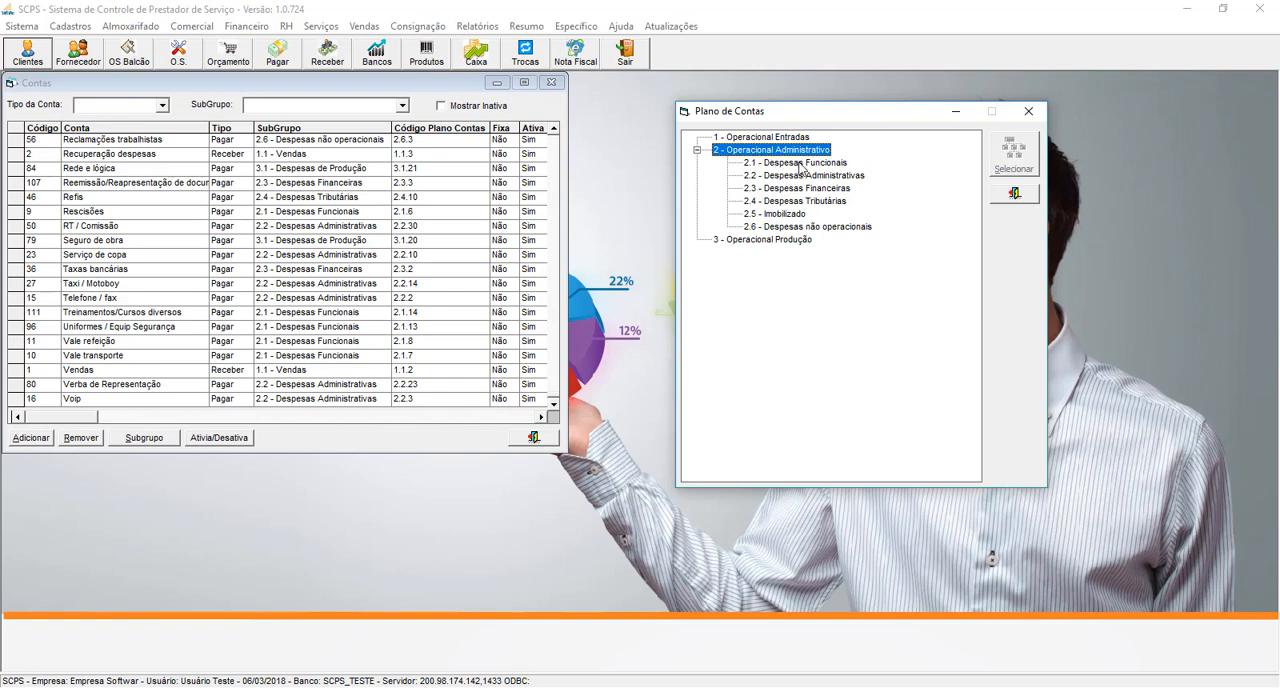
- Review the accounts under 2.1 - Despesas Funcionais in the chart of accounts, including 13º salários, and close the chart
double_click(800, 166)
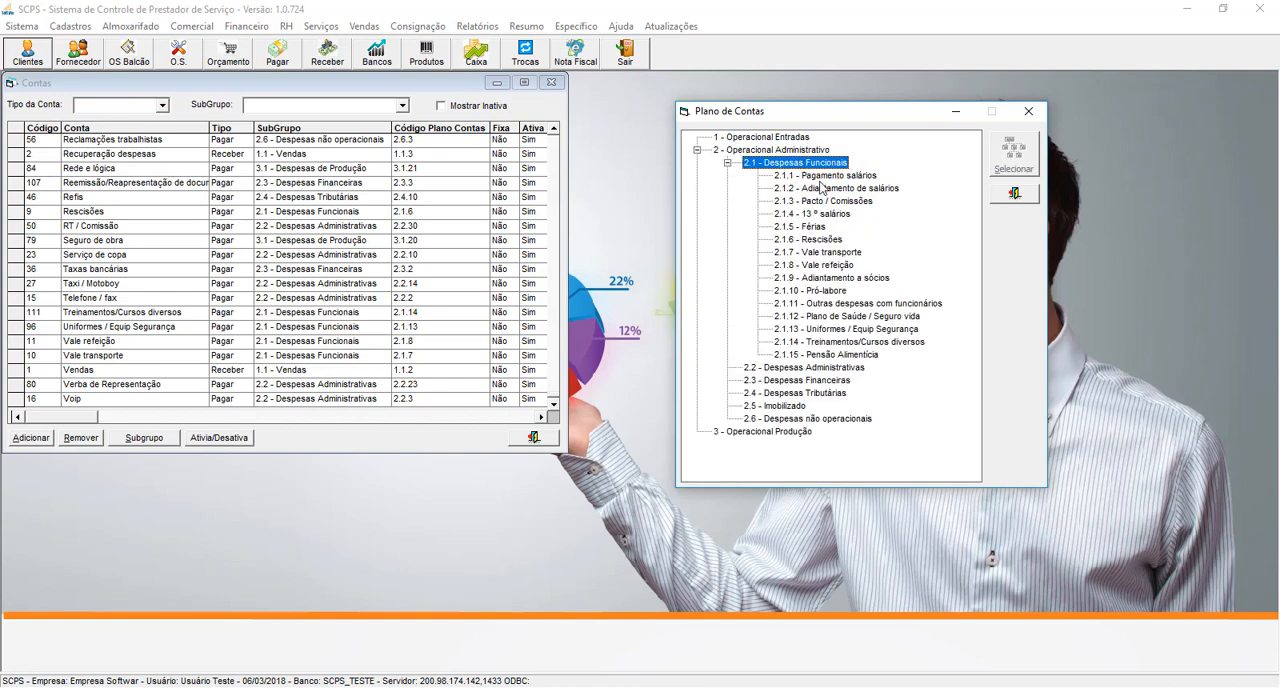
left_click(821, 177)
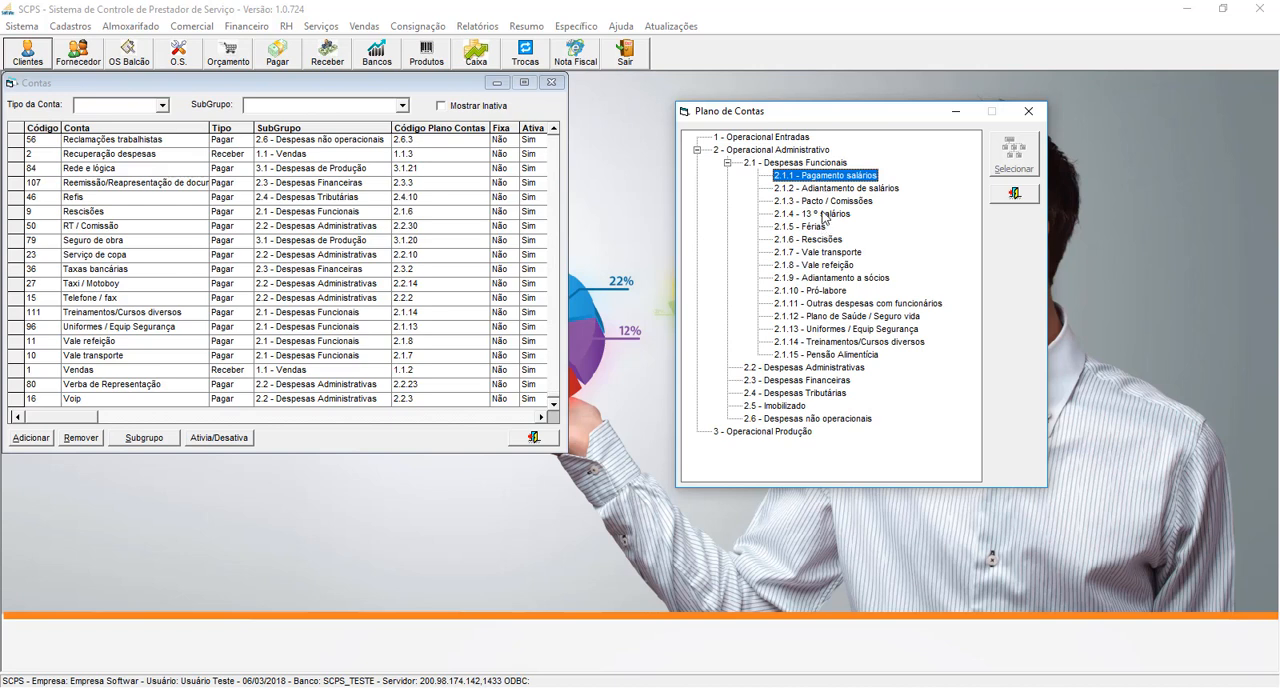
left_click(824, 214)
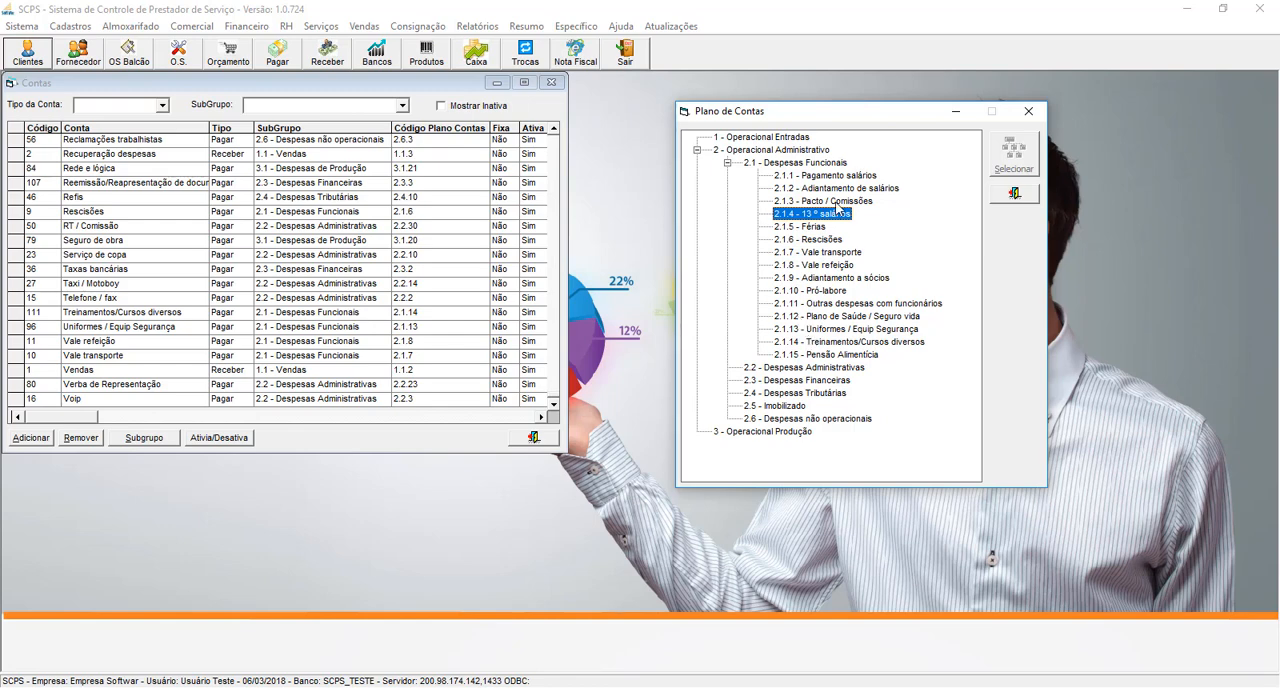
left_click(1013, 196)
- Add an account named Premiação por Produtividade with type Pagar, marked as not fixed (N)
left_click(29, 439)
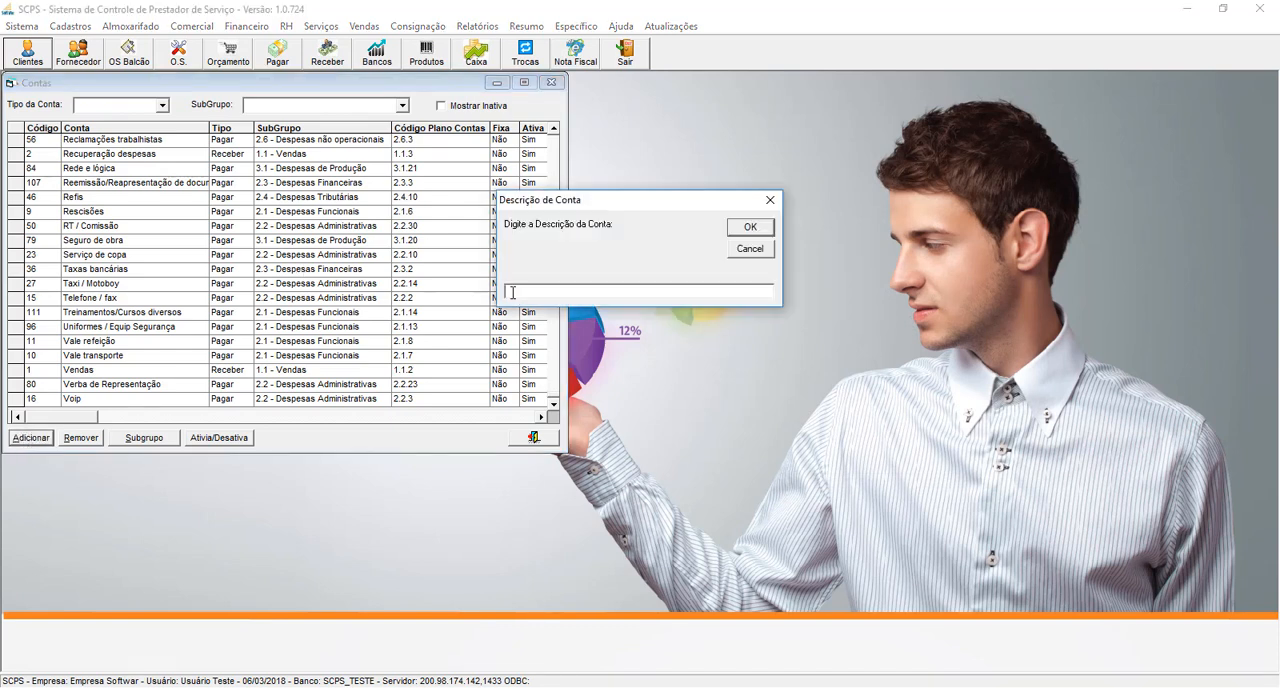
type("Premiação por Produtividade")
key("Return")
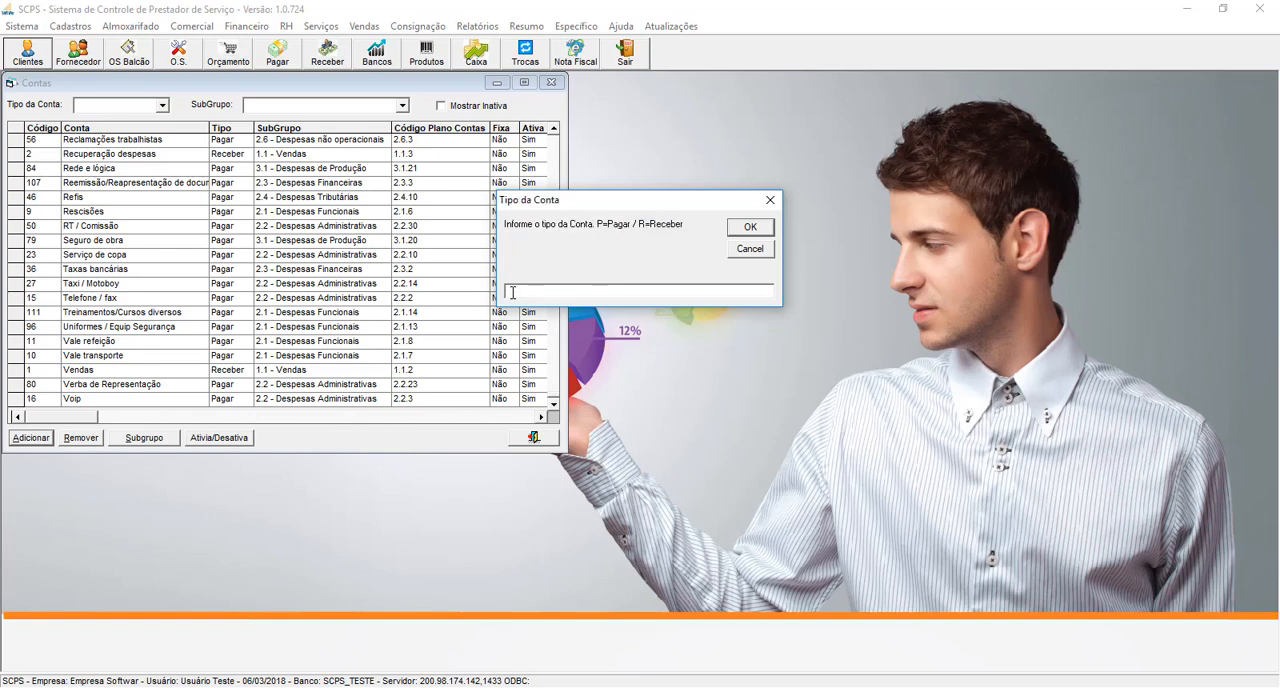
key("Return")
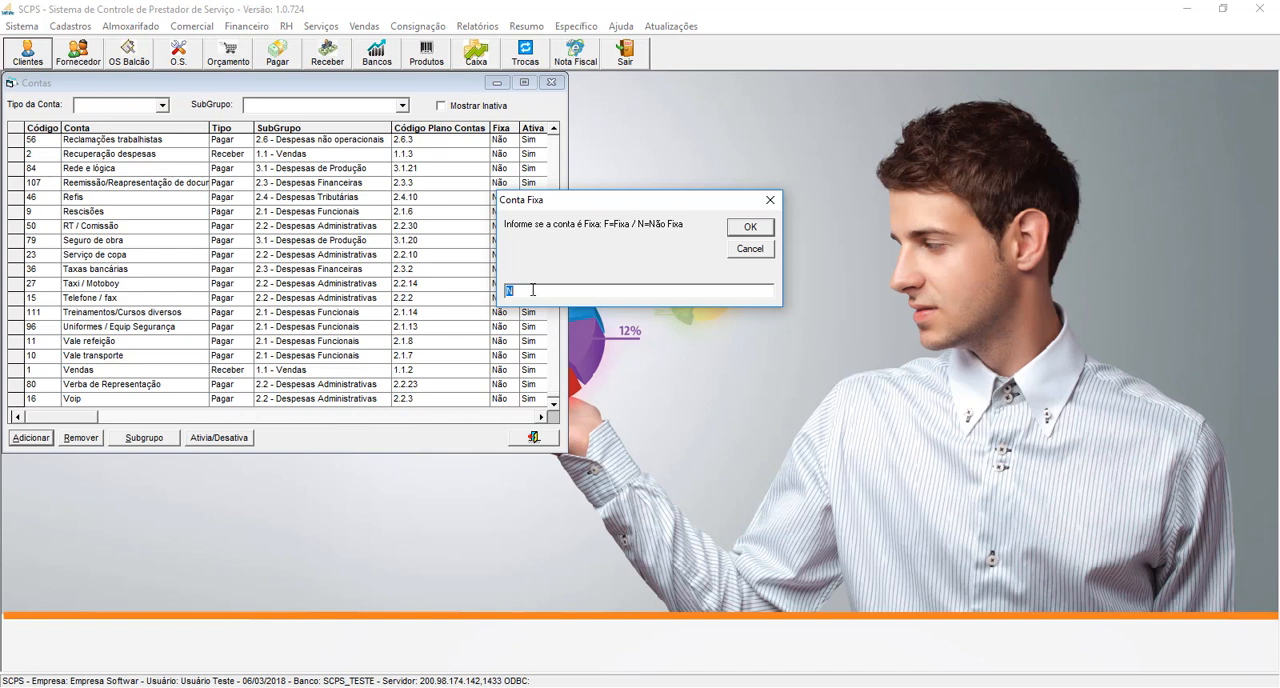
key("Return")
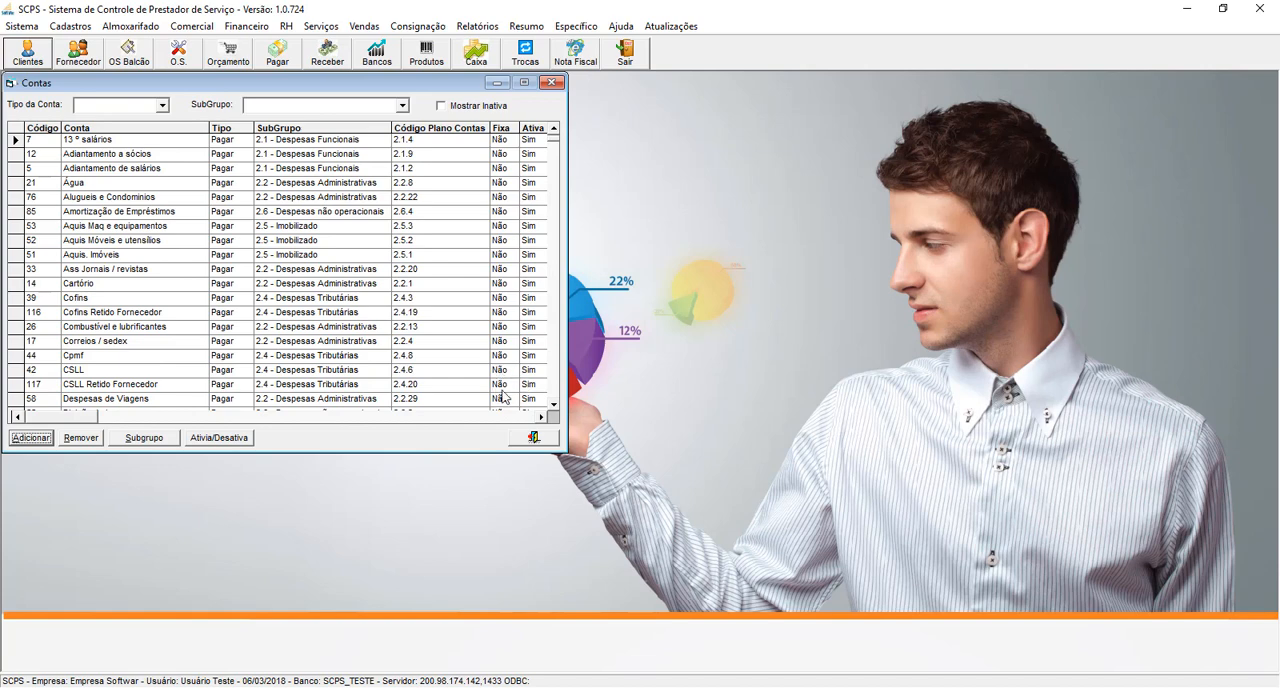
- Assign the Premiação por Produtividade account to subgroup 2.1 - Despesas Funcionais with chart of accounts code 2.1.16
left_click(555, 393)
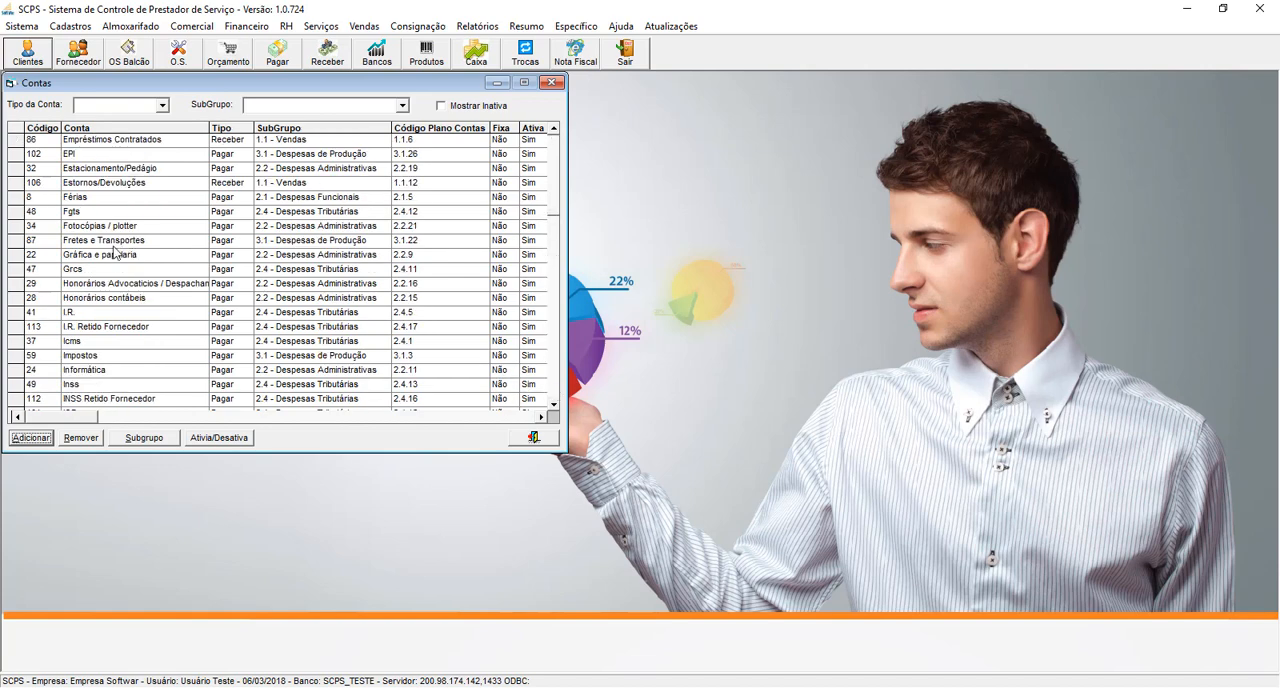
left_click(555, 389)
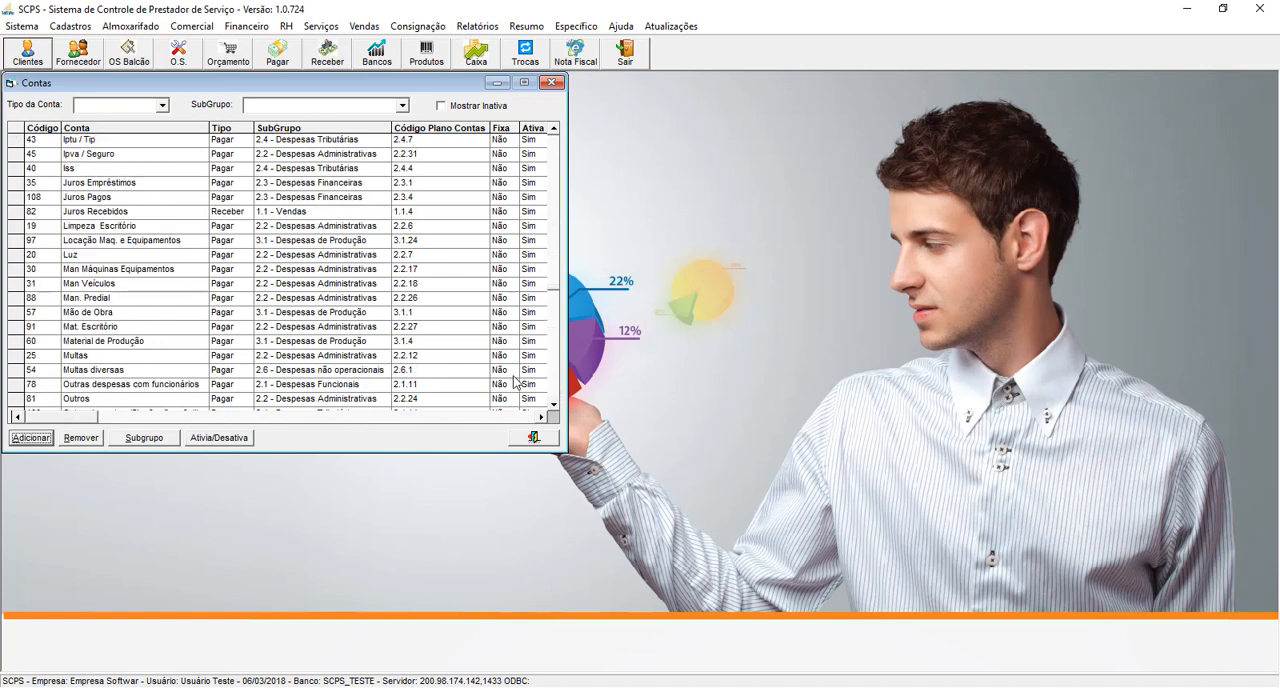
left_click(554, 378)
left_click(30, 243)
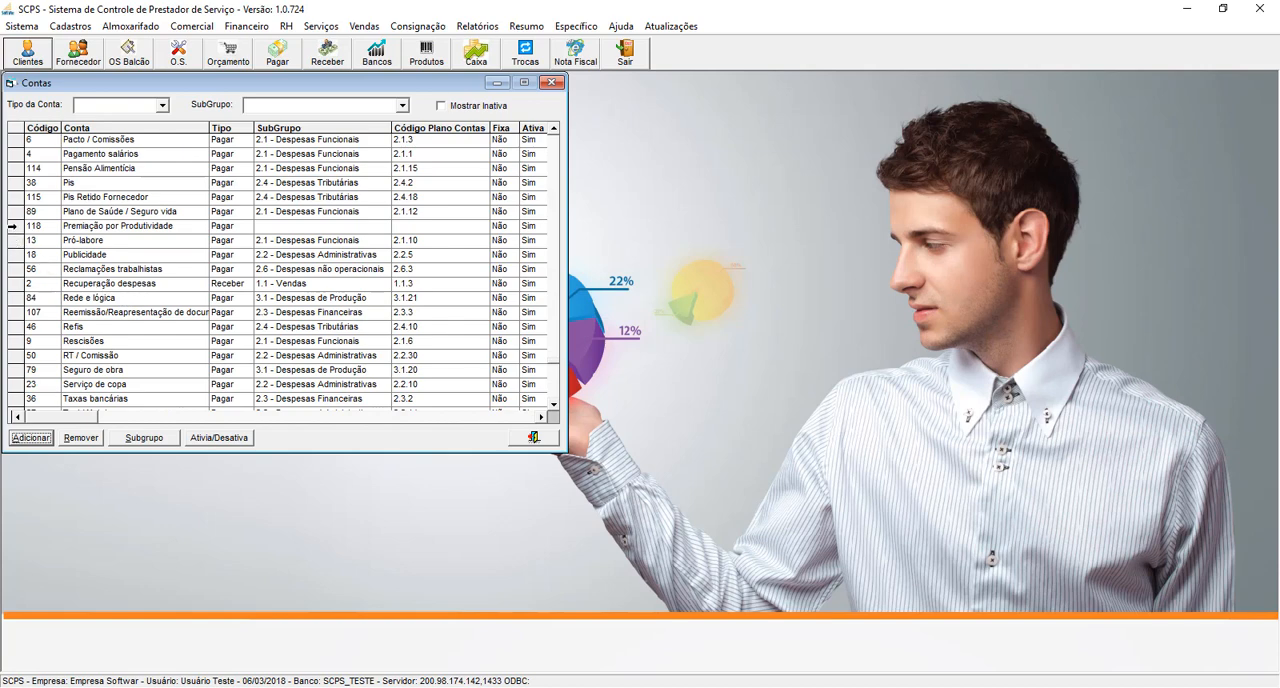
left_click(32, 228)
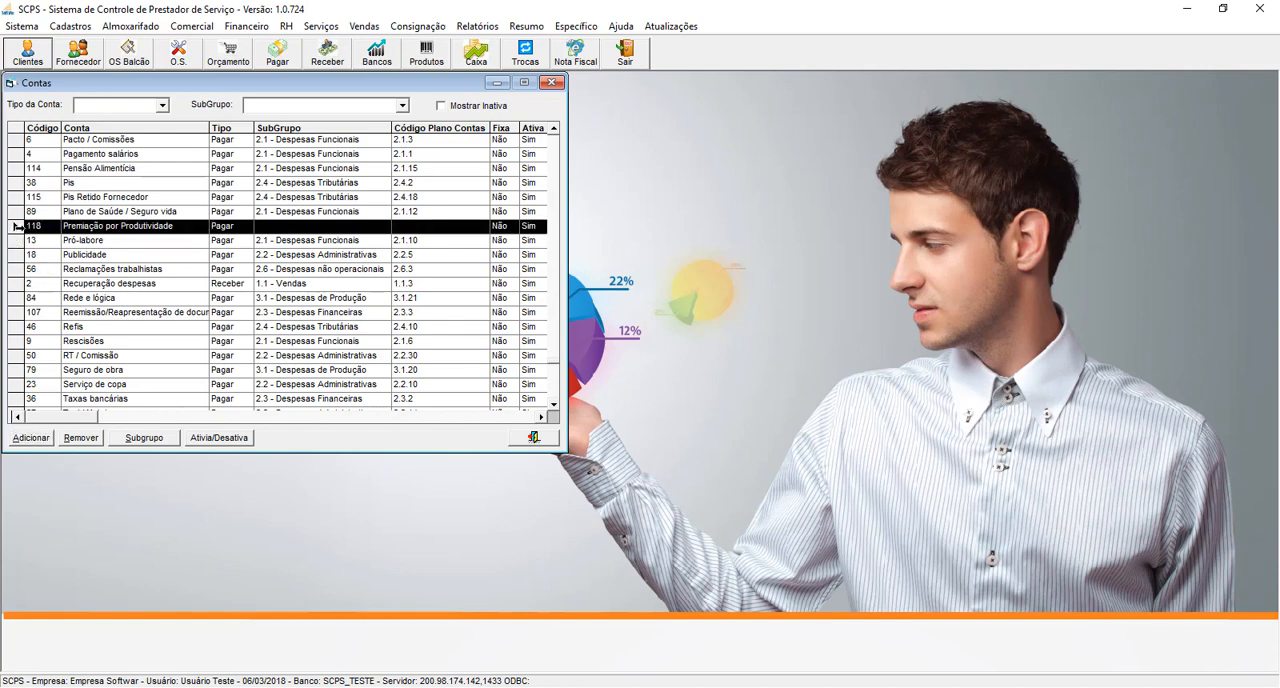
left_click(157, 443)
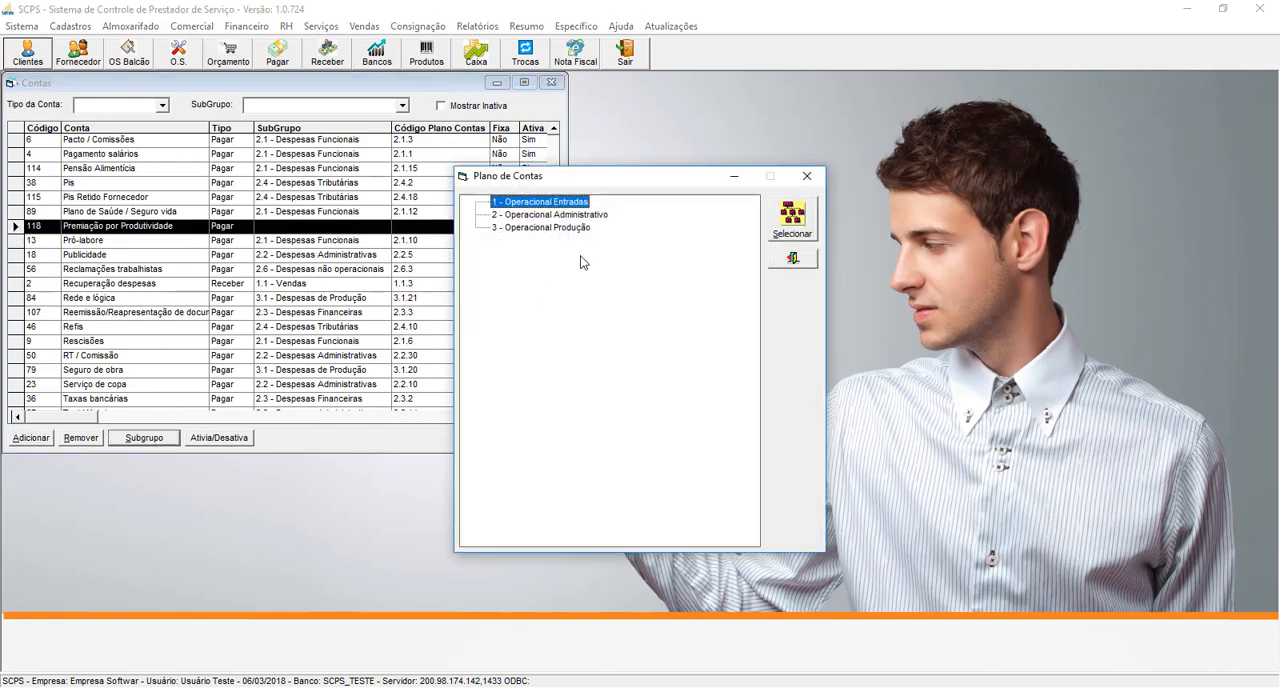
left_click(581, 218)
double_click(581, 218)
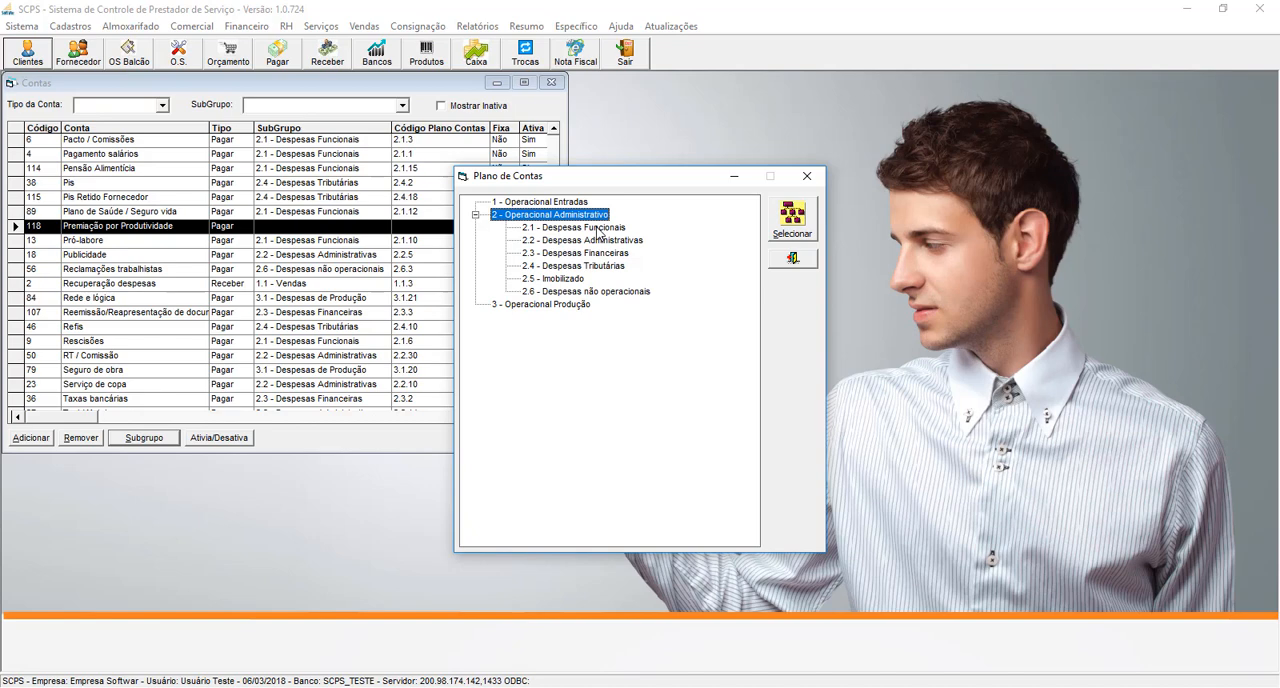
left_click(598, 228)
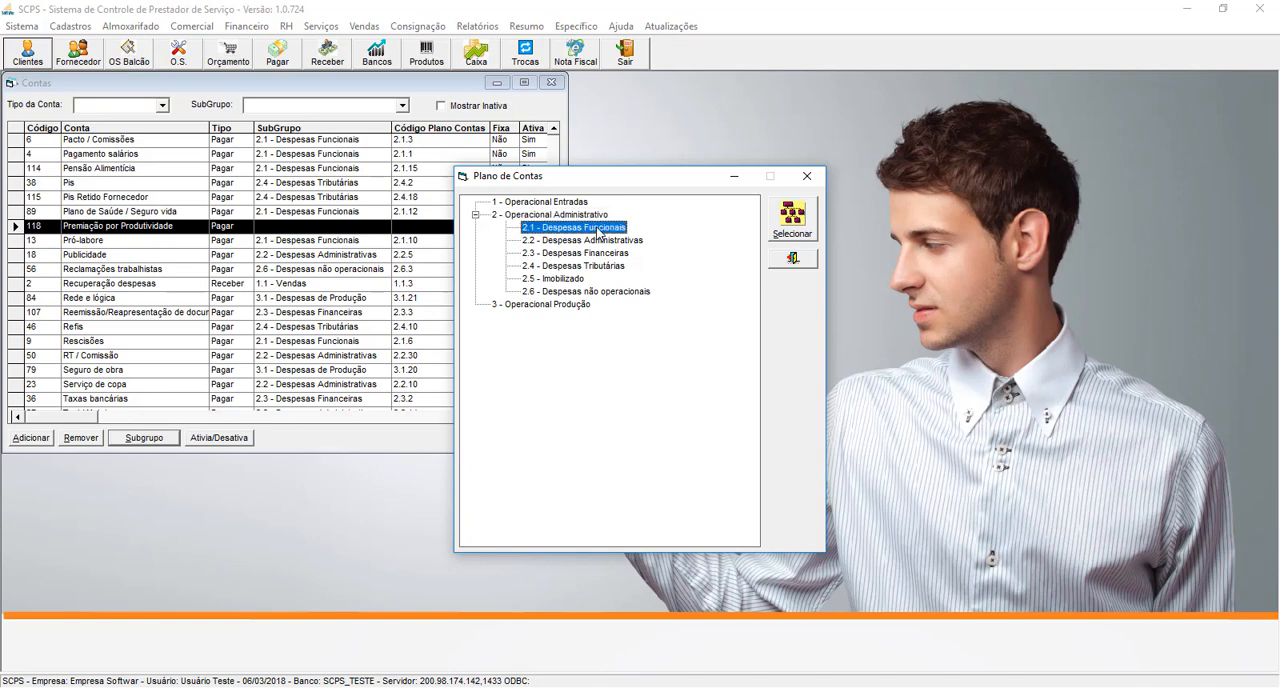
left_click(794, 236)
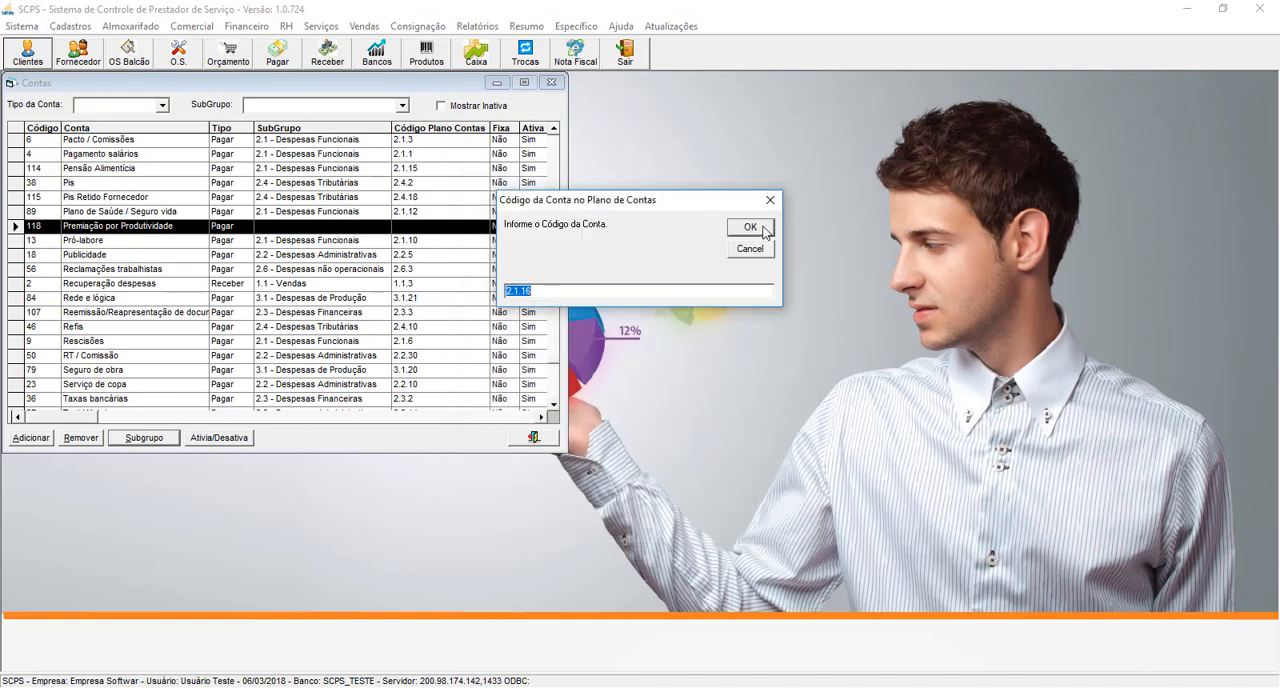
left_click(758, 230)
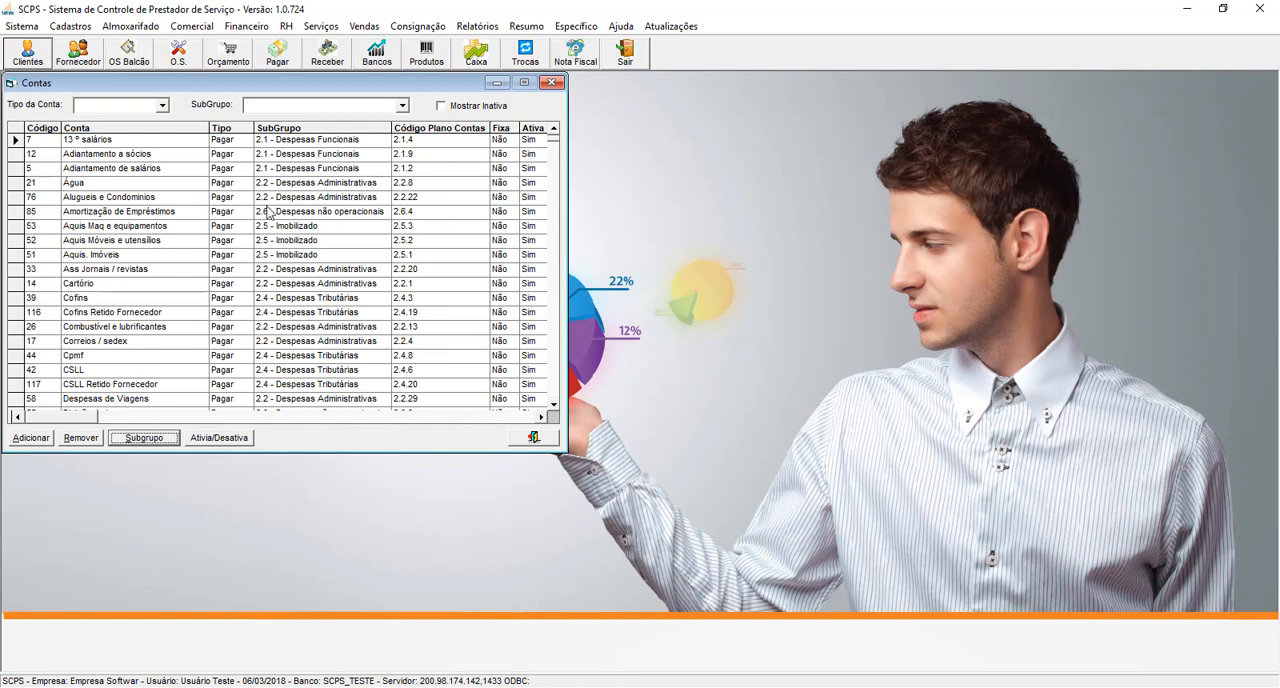
- Check the Premiação por Produtividade entry under 2.1 - Despesas Funcionais in the Espelho Plano de Contas, and close the chart and accounts list
left_click(89, 30)
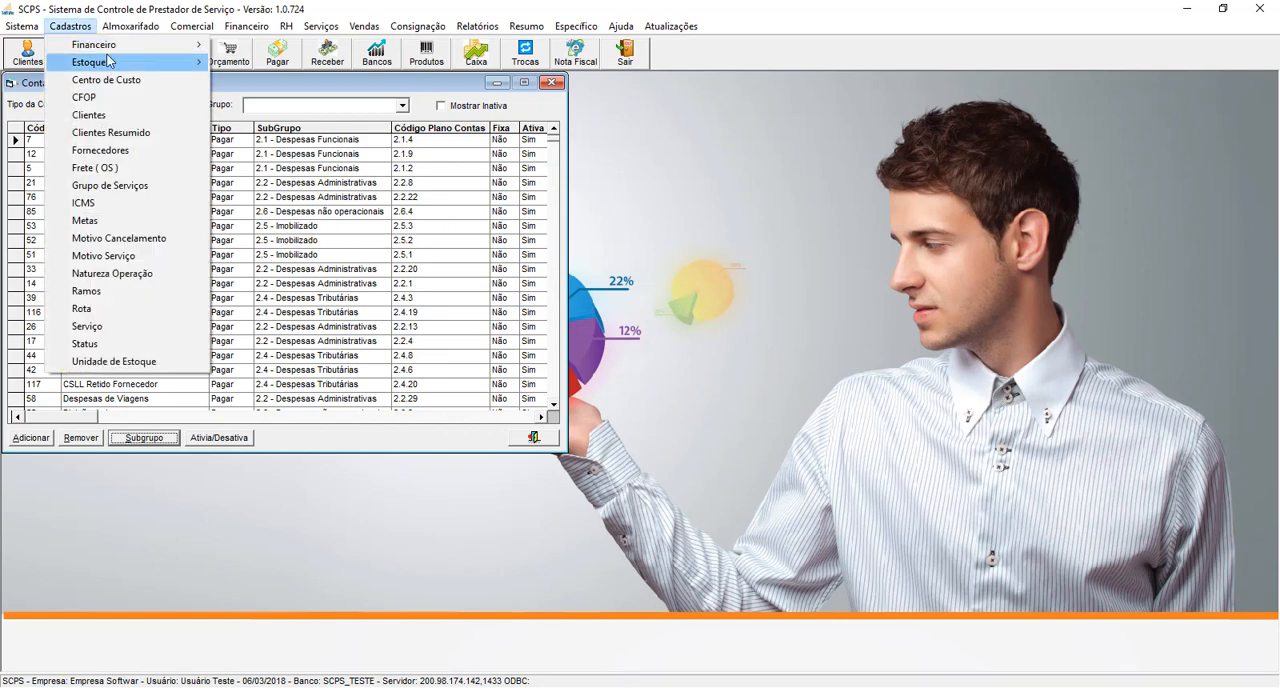
mouse_move(150, 44)
left_click(286, 134)
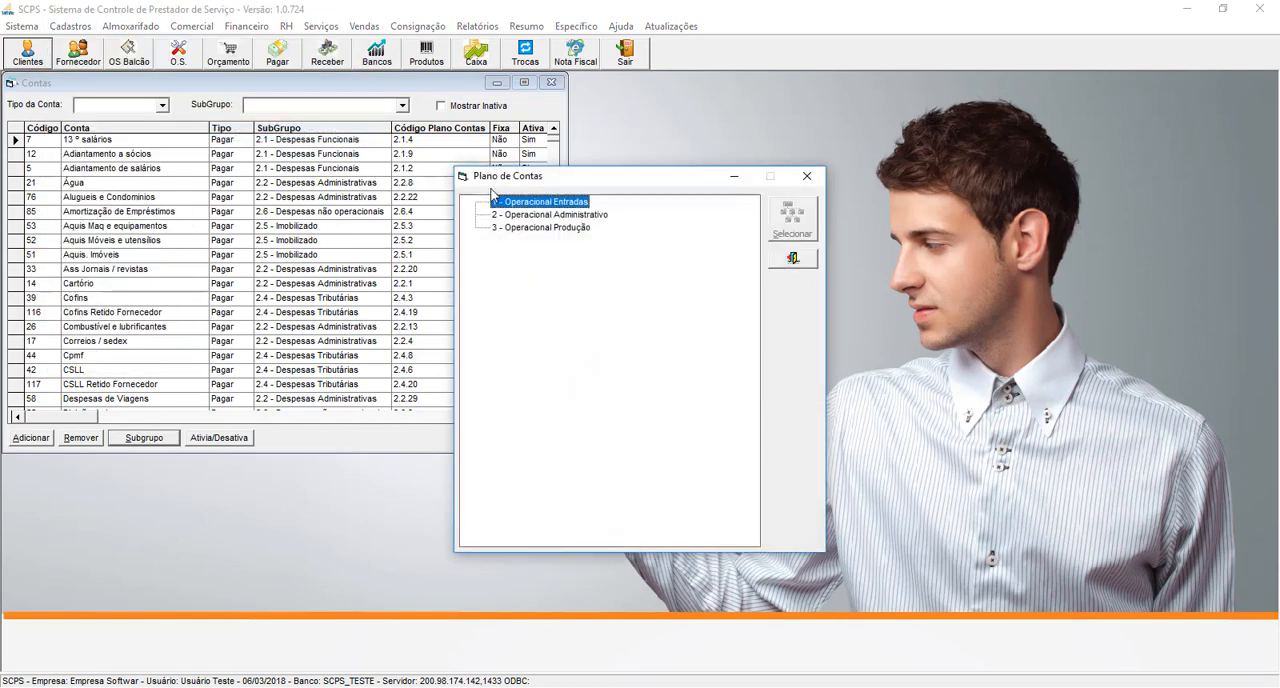
double_click(559, 216)
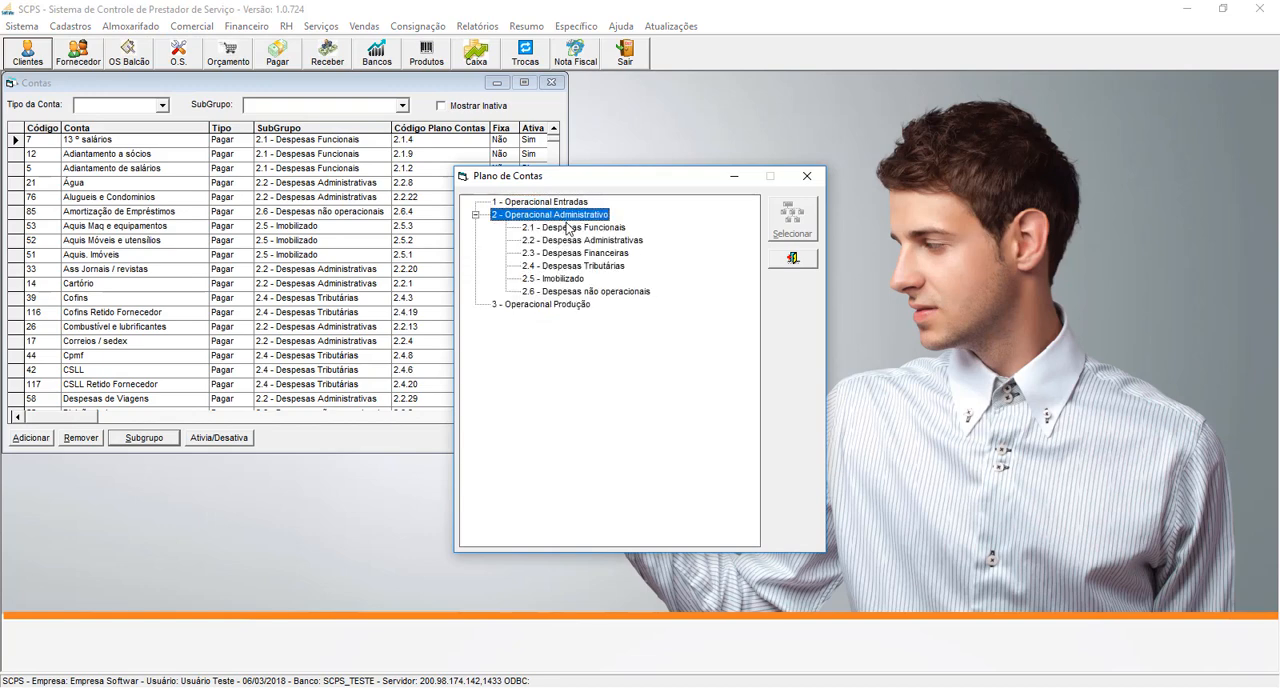
double_click(574, 228)
double_click(604, 443)
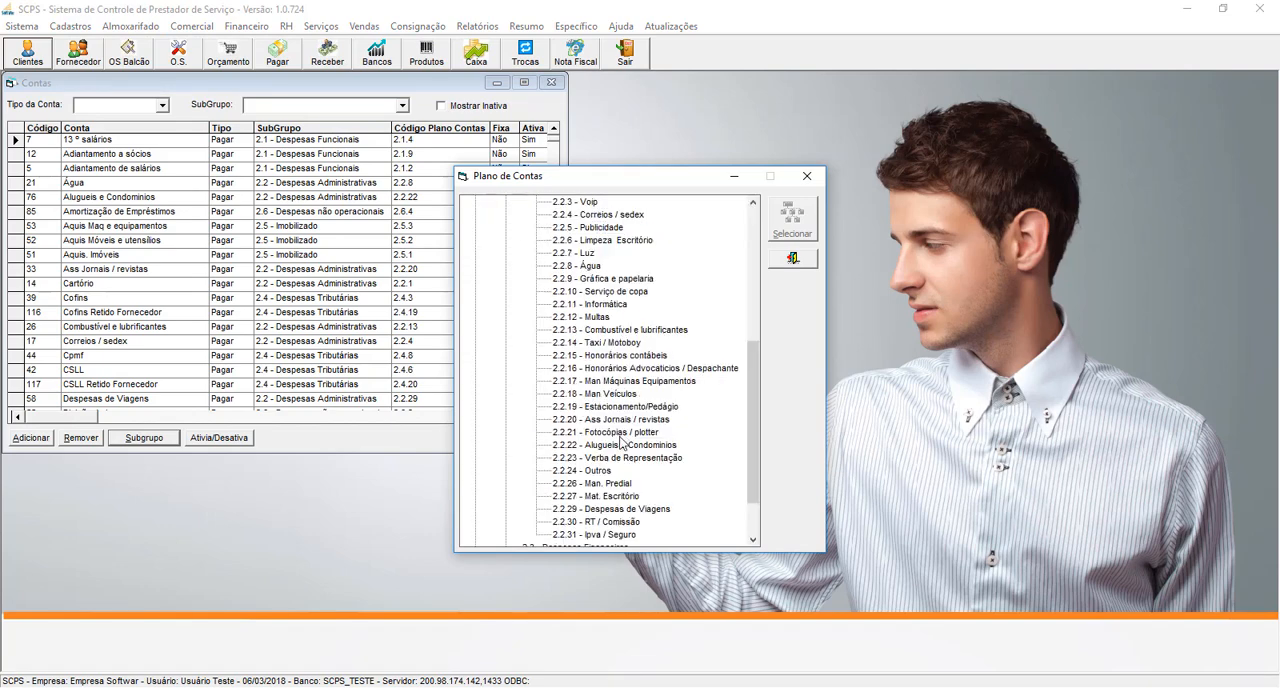
double_click(518, 204)
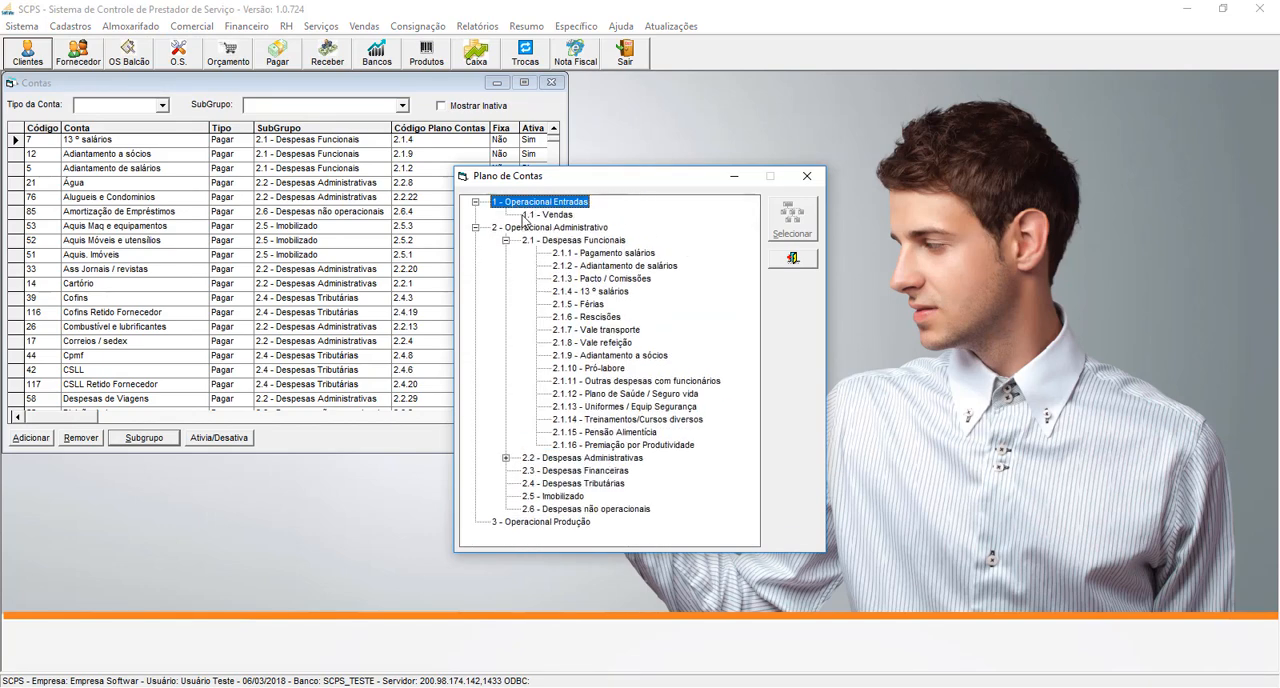
left_click(629, 446)
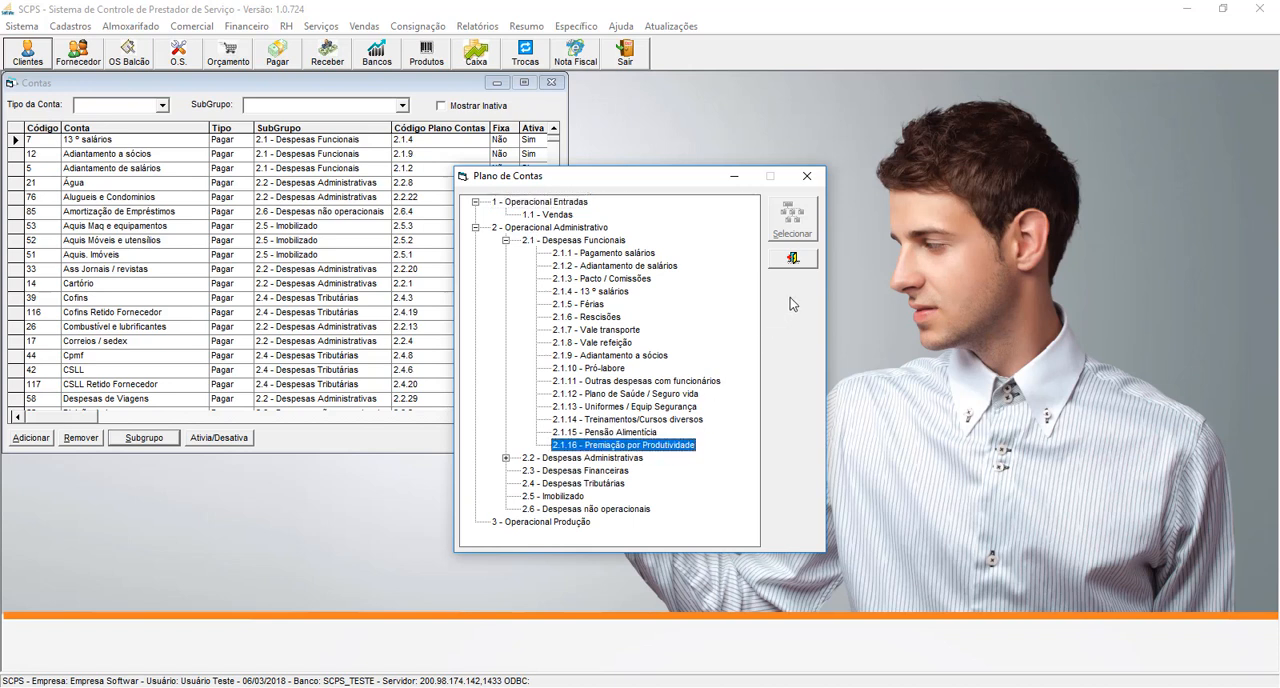
left_click(483, 230)
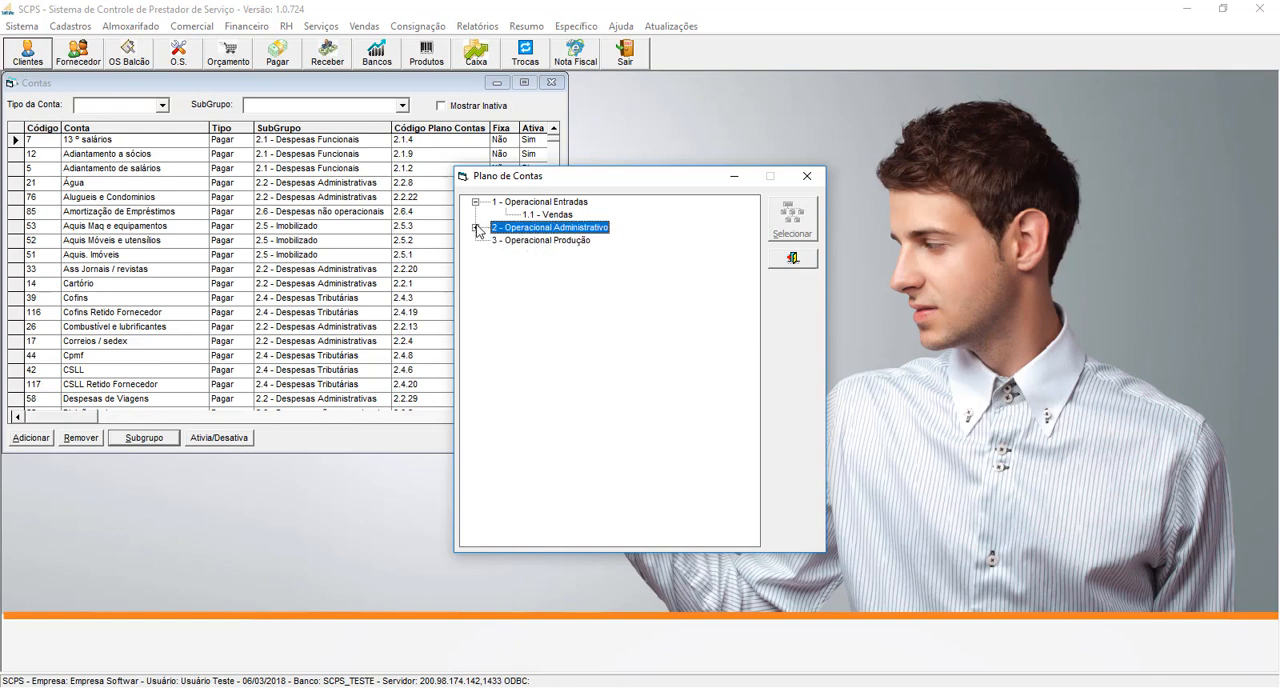
left_click(786, 261)
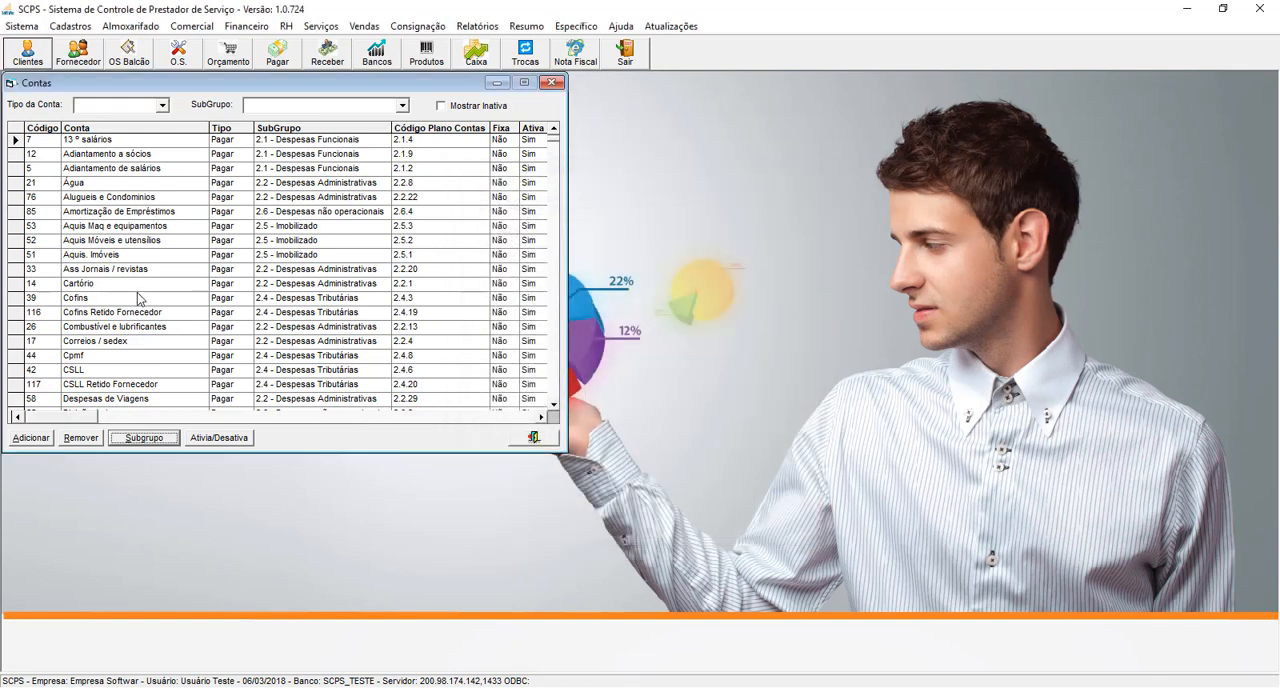
left_click(32, 298)
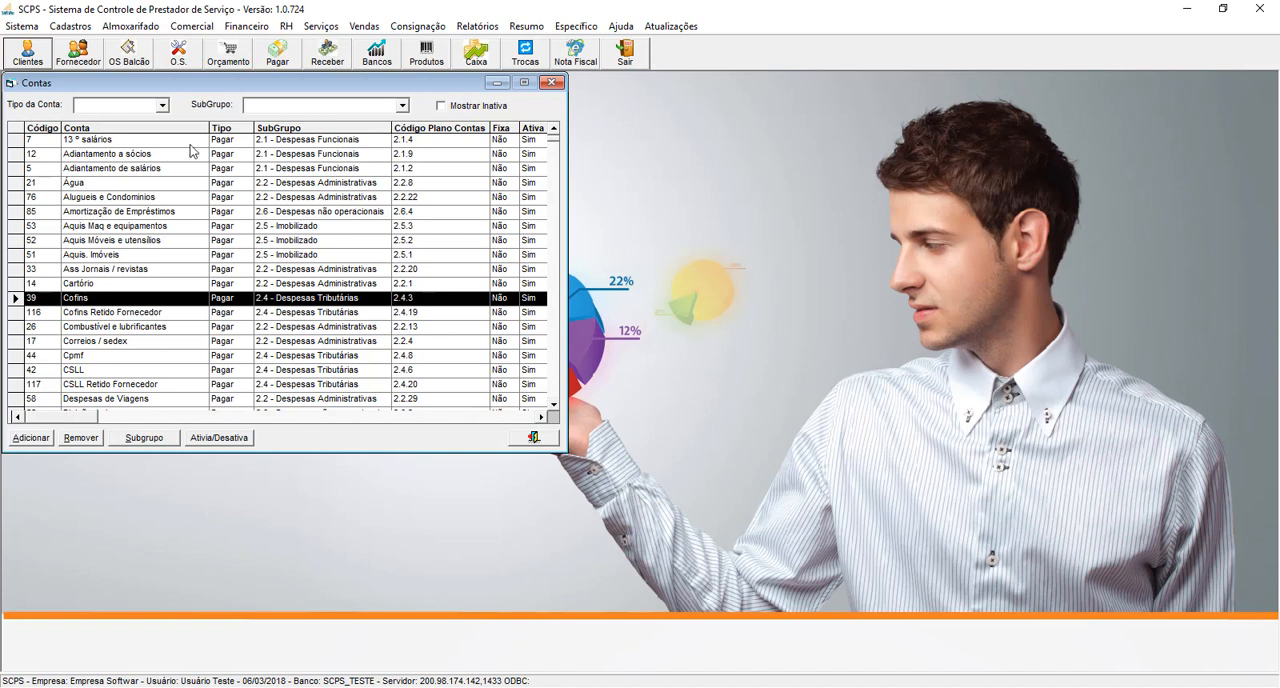
left_click(530, 437)
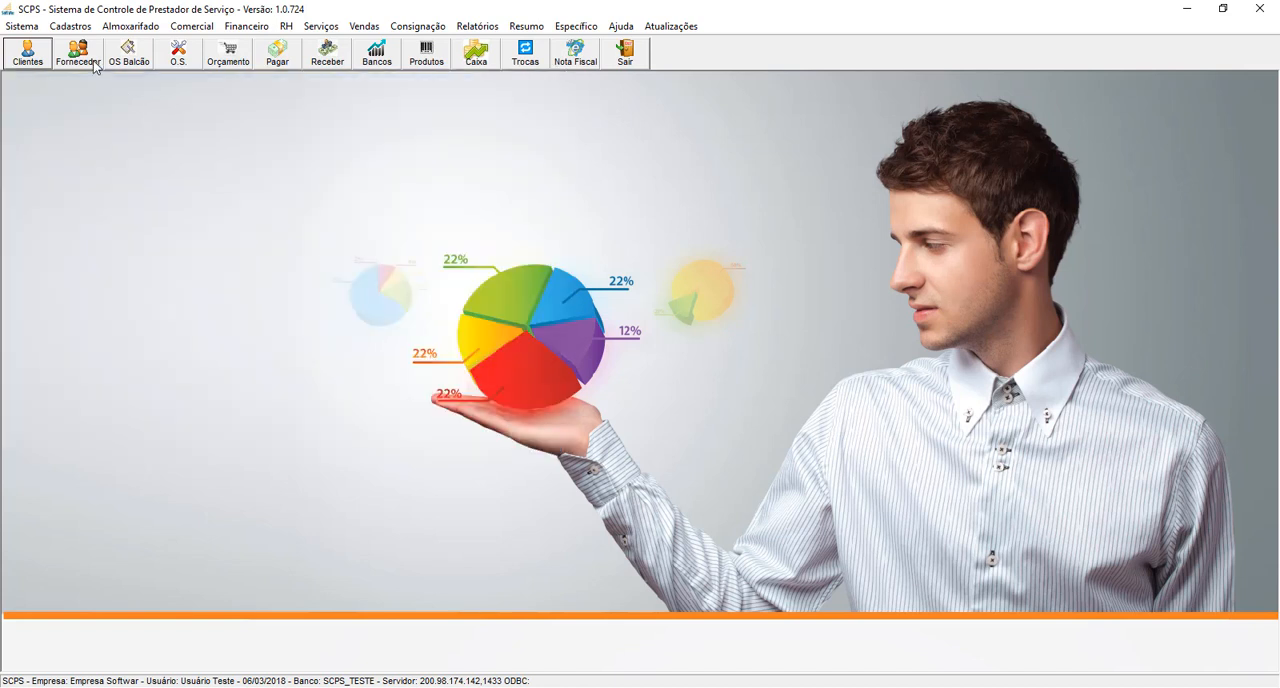
- Examine the financial Grupo and SubGrupo registers side by side, and close both windows
left_click(70, 26)
mouse_move(150, 44)
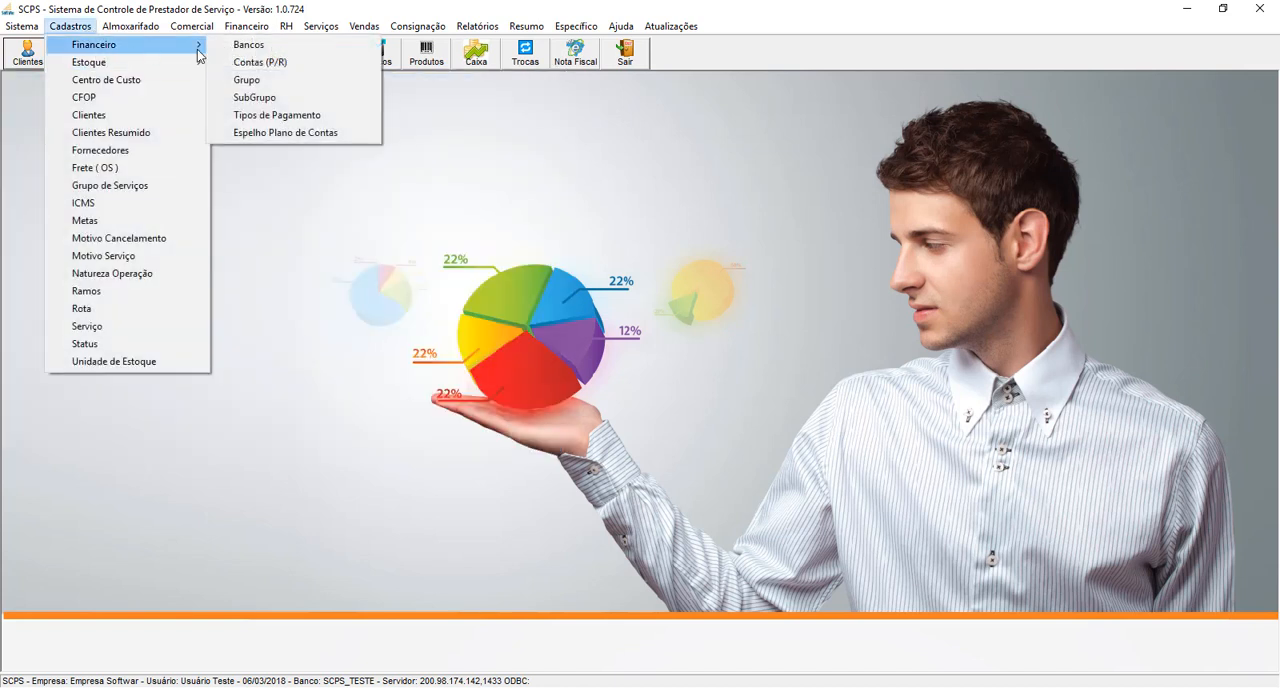
left_click(259, 84)
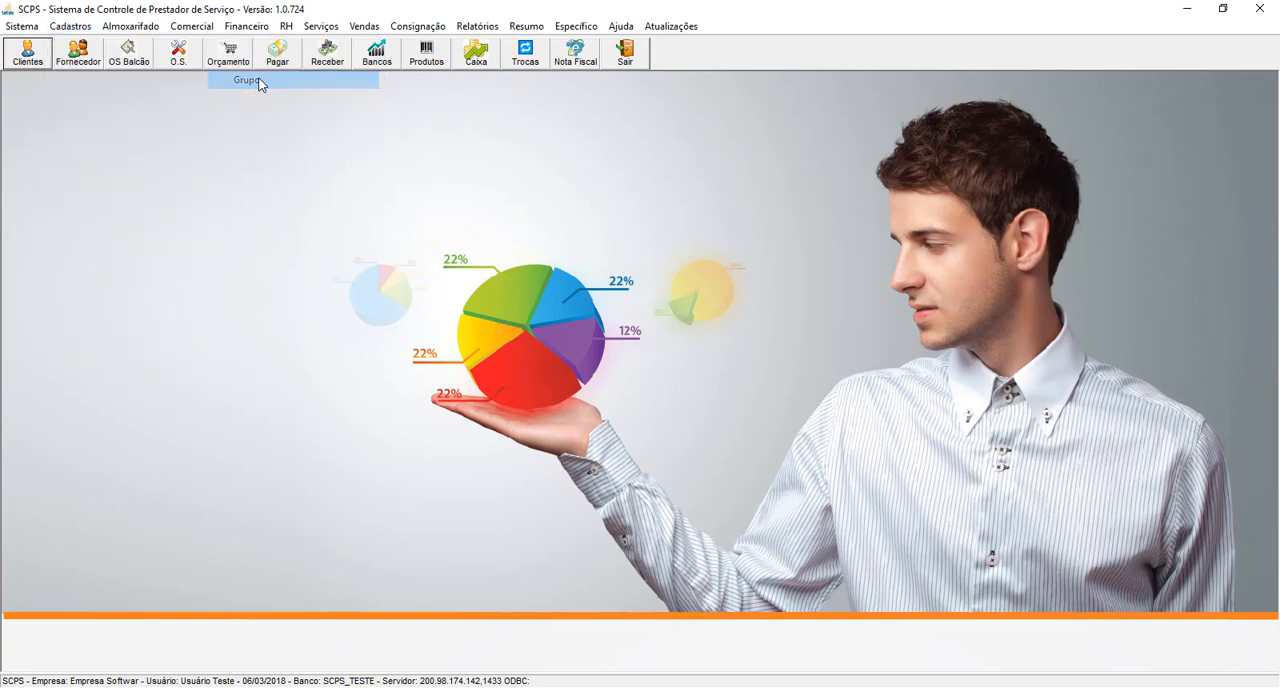
left_click(70, 26)
mouse_move(90, 52)
left_click(255, 97)
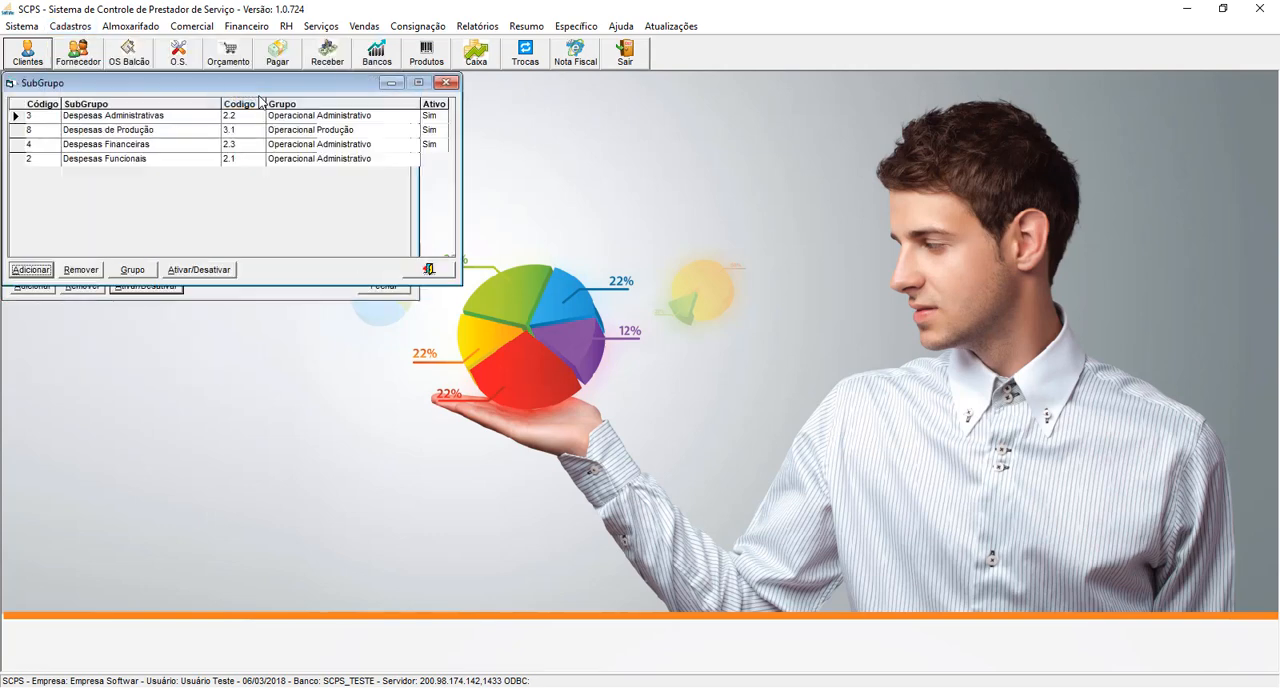
left_click_drag(242, 81, 673, 85)
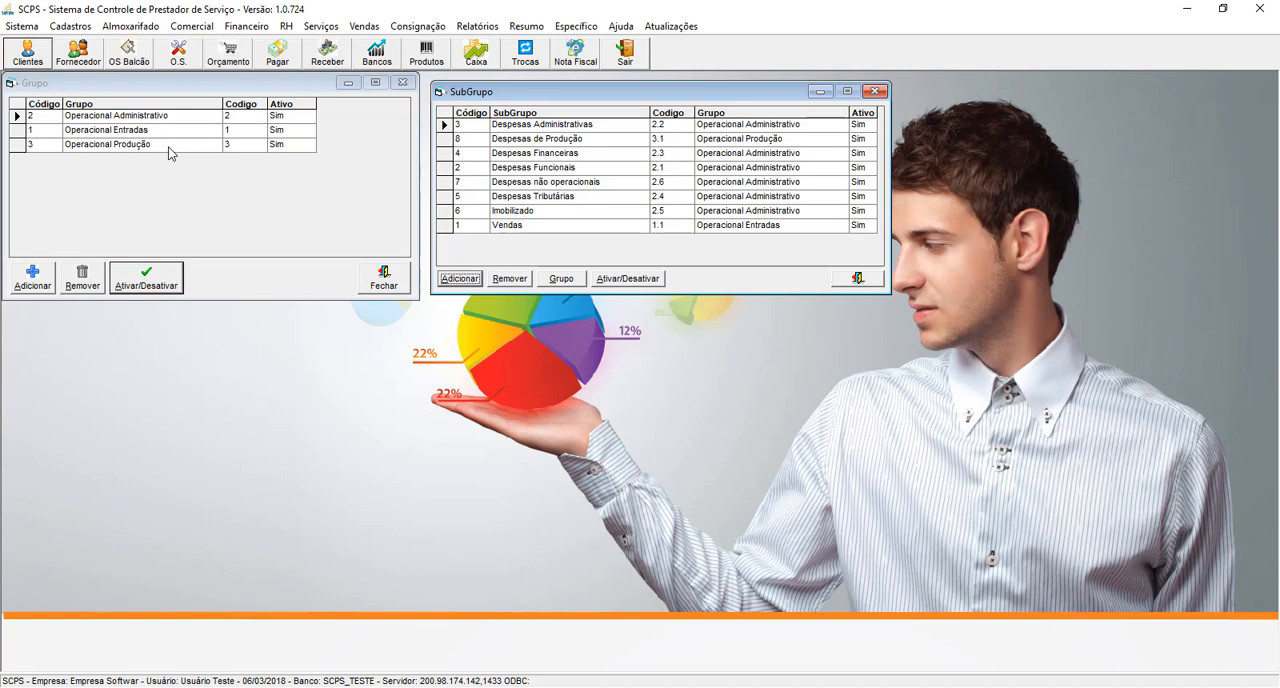
left_click(857, 278)
left_click(393, 286)
- Open the Boleto record in the financial payment types register and place its form beside the list
left_click(70, 26)
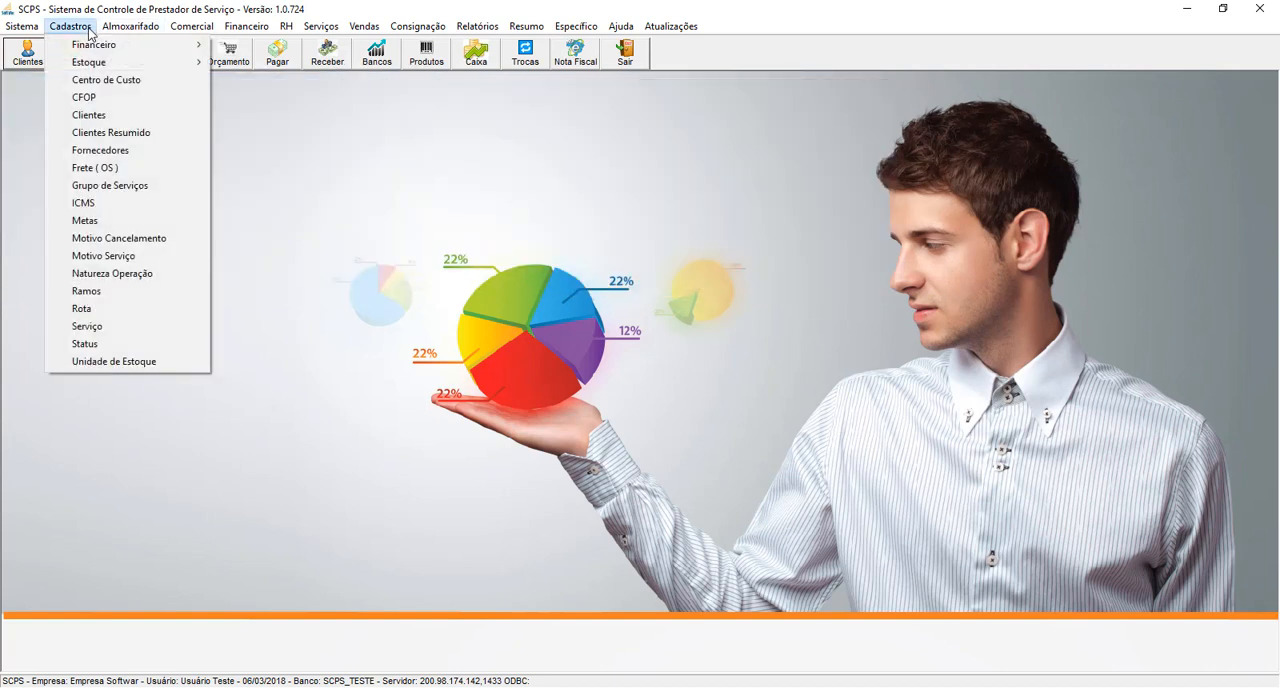
mouse_move(95, 50)
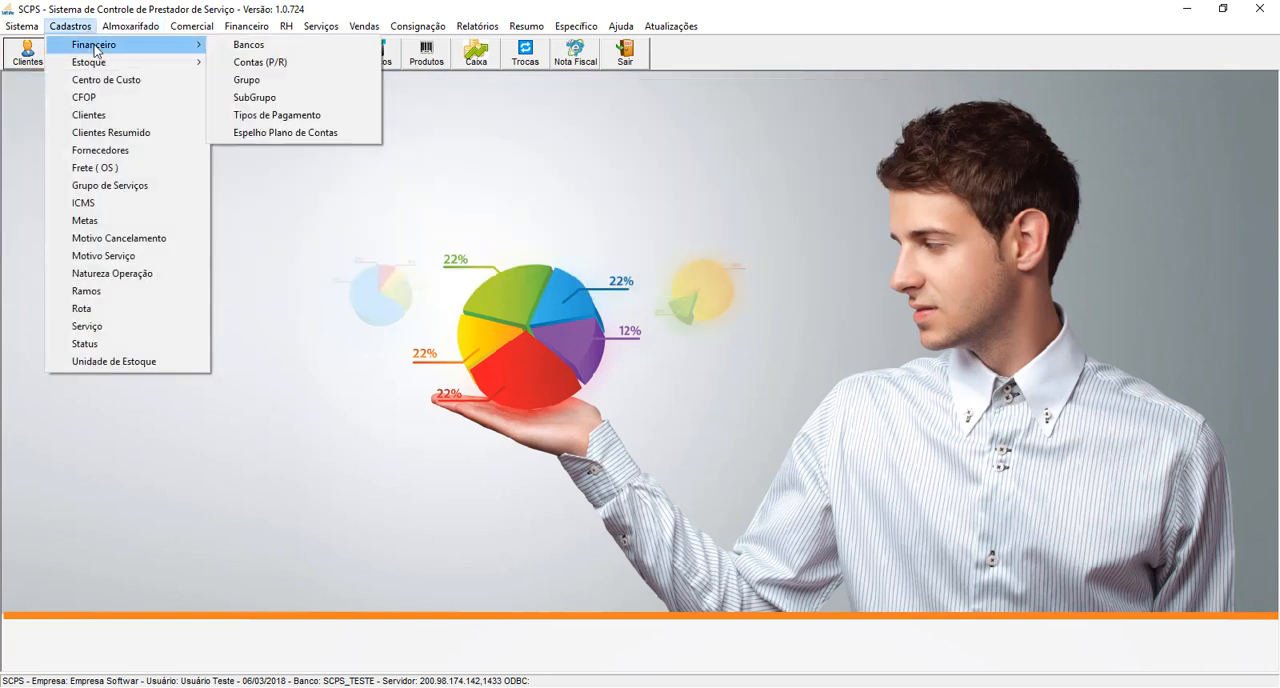
left_click(318, 117)
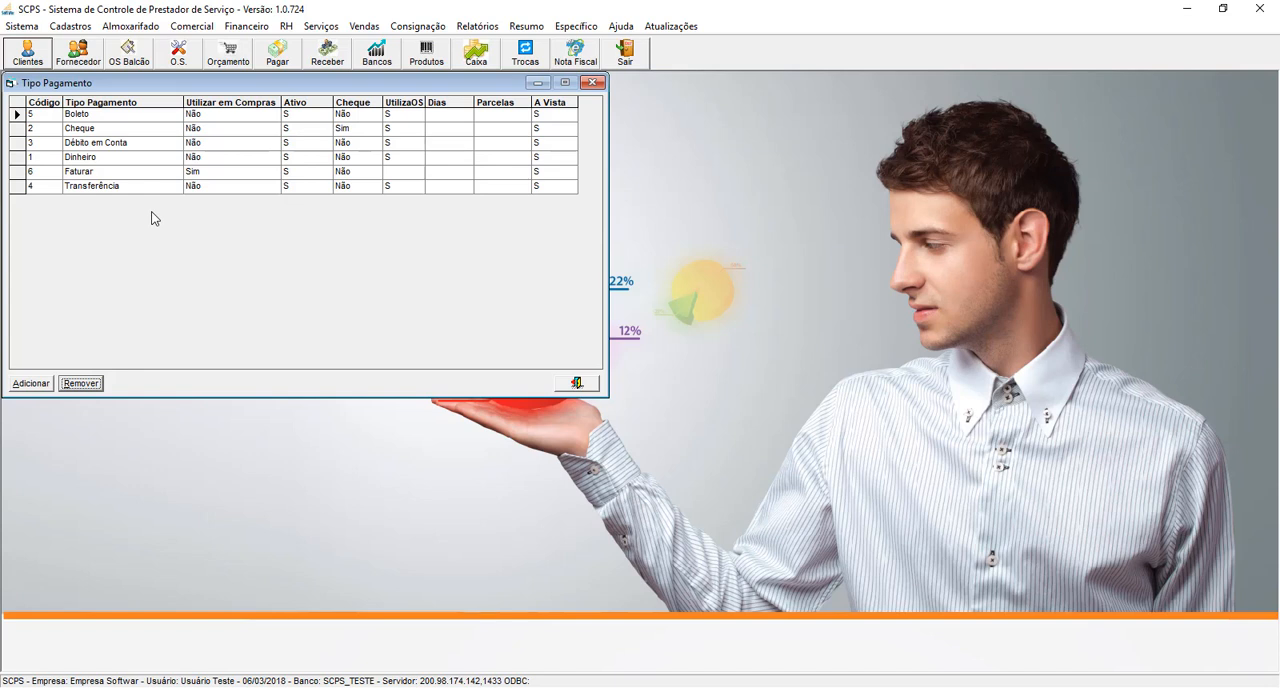
double_click(18, 114)
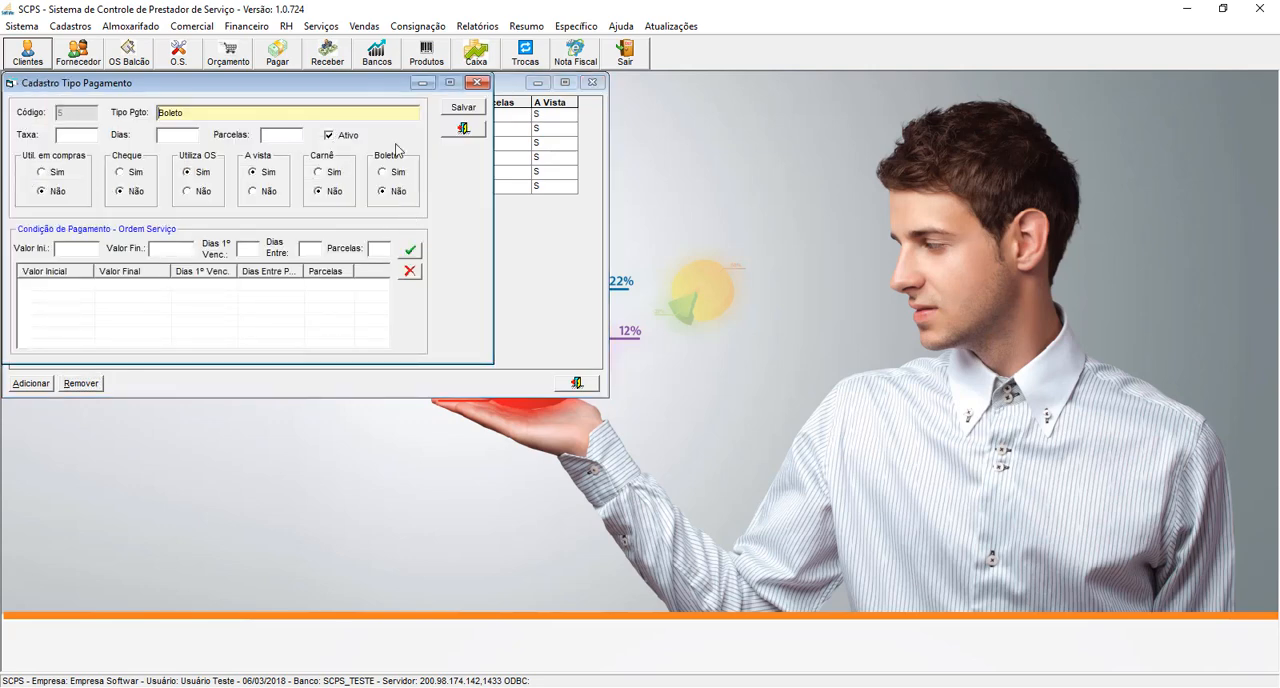
left_click_drag(359, 86, 969, 117)
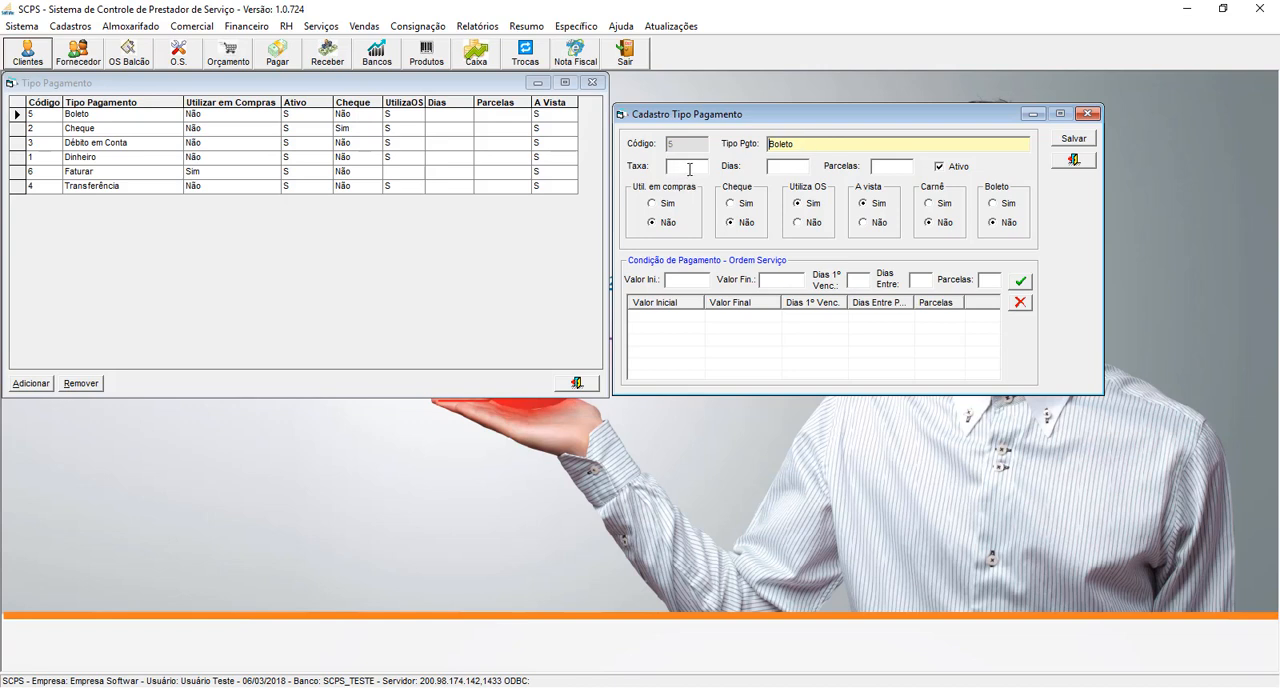
- Try the Sim and Não options for purchase use and Cheque on the Boleto payment type, and close the form without saving
left_click_drag(803, 145, 740, 140)
left_click(664, 204)
left_click(666, 222)
left_click(744, 204)
left_click(742, 222)
left_click(1076, 162)
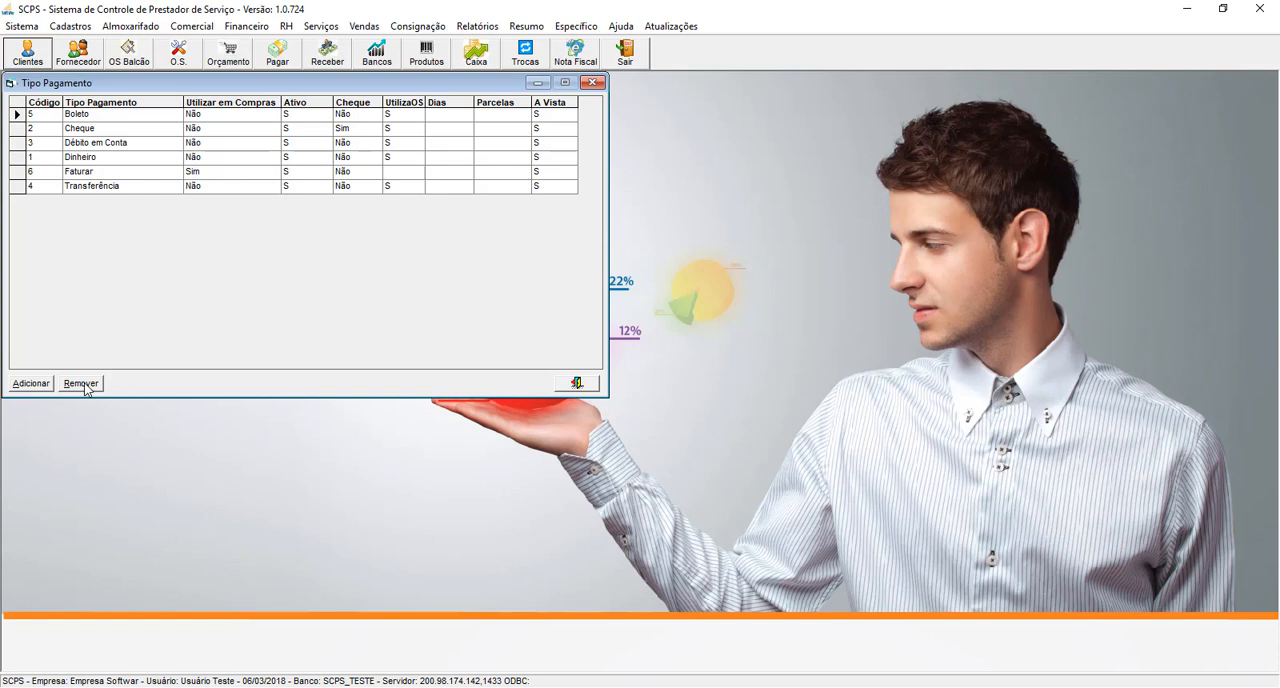
- Check the Transferência payment type record, and close its form and the payment types list
double_click(12, 186)
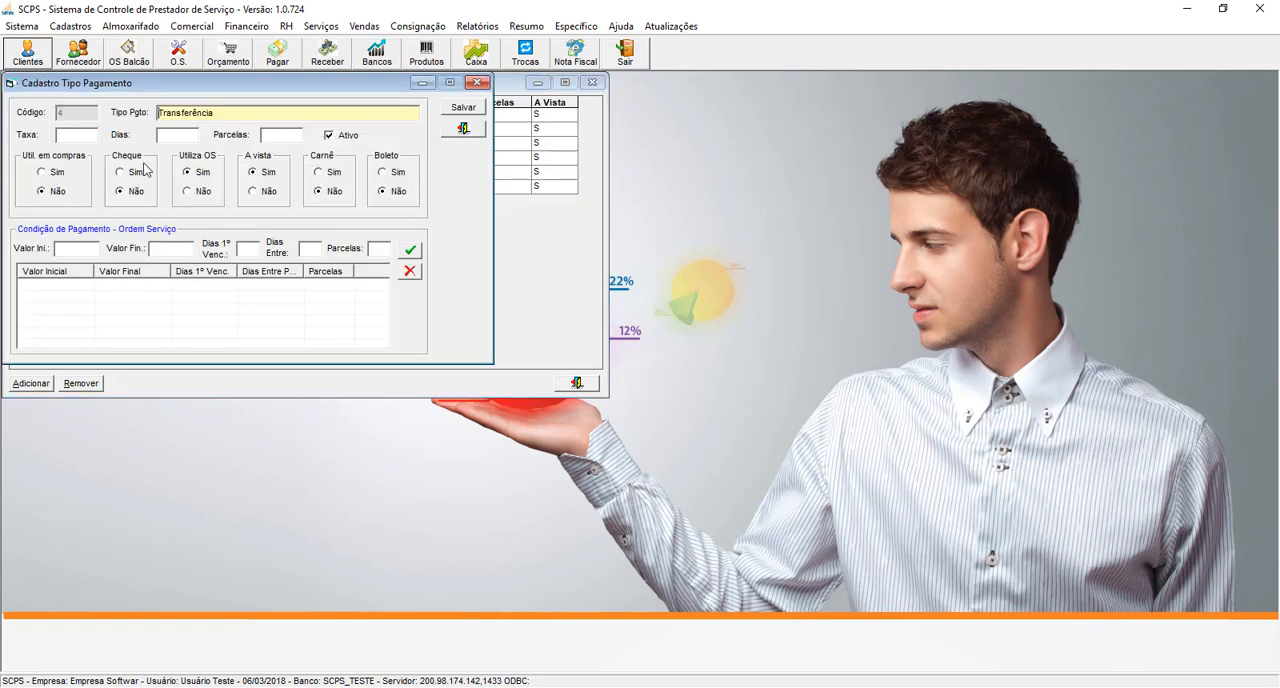
left_click(464, 129)
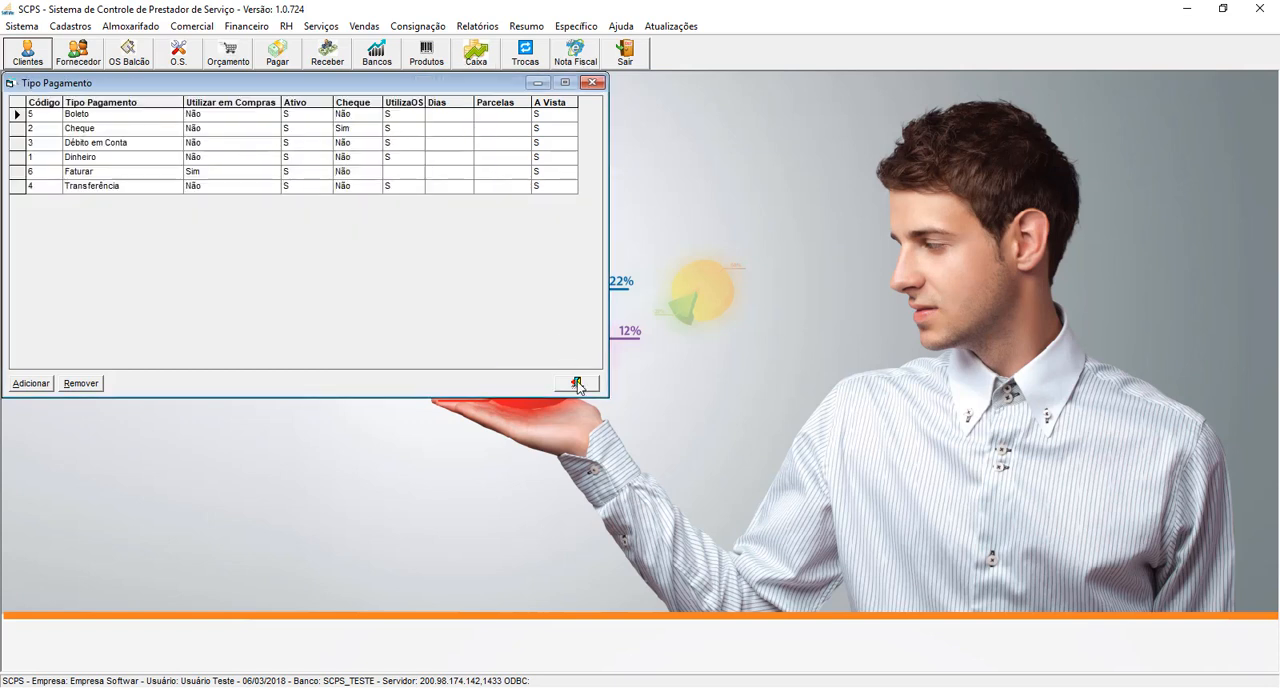
left_click(577, 383)
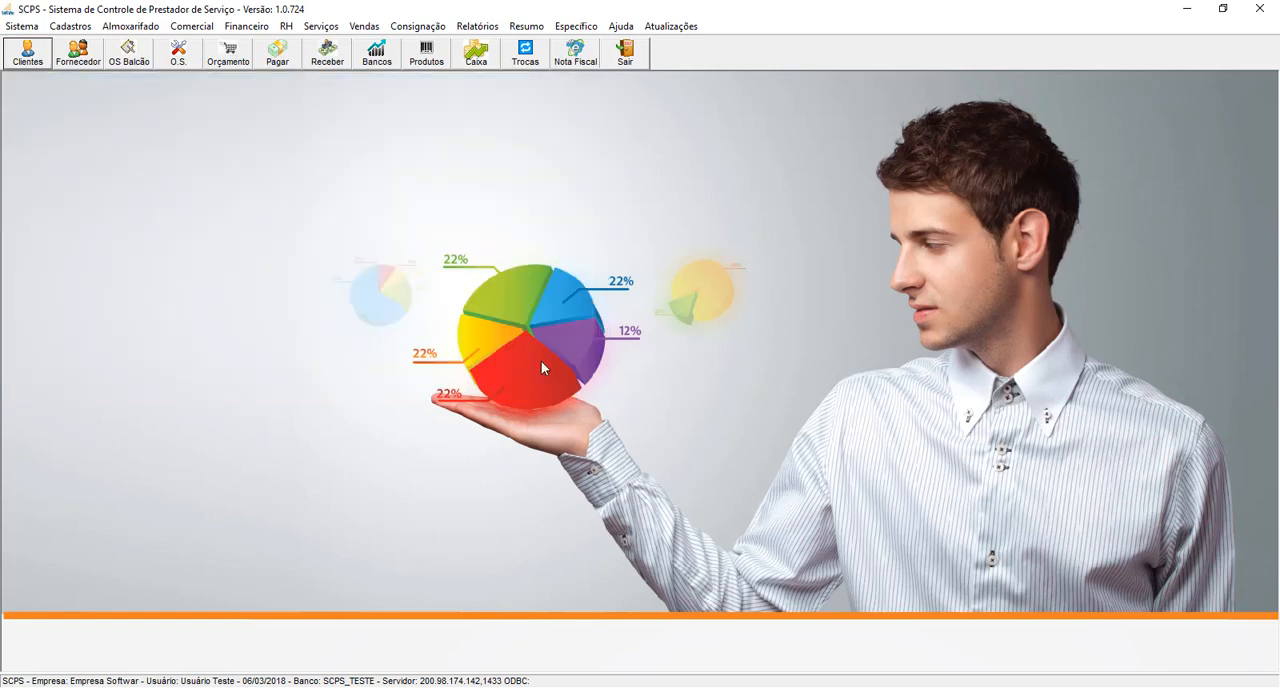
- Open the Centro de Custo 1 record in the cost centre register and place its form beside the list
left_click(67, 27)
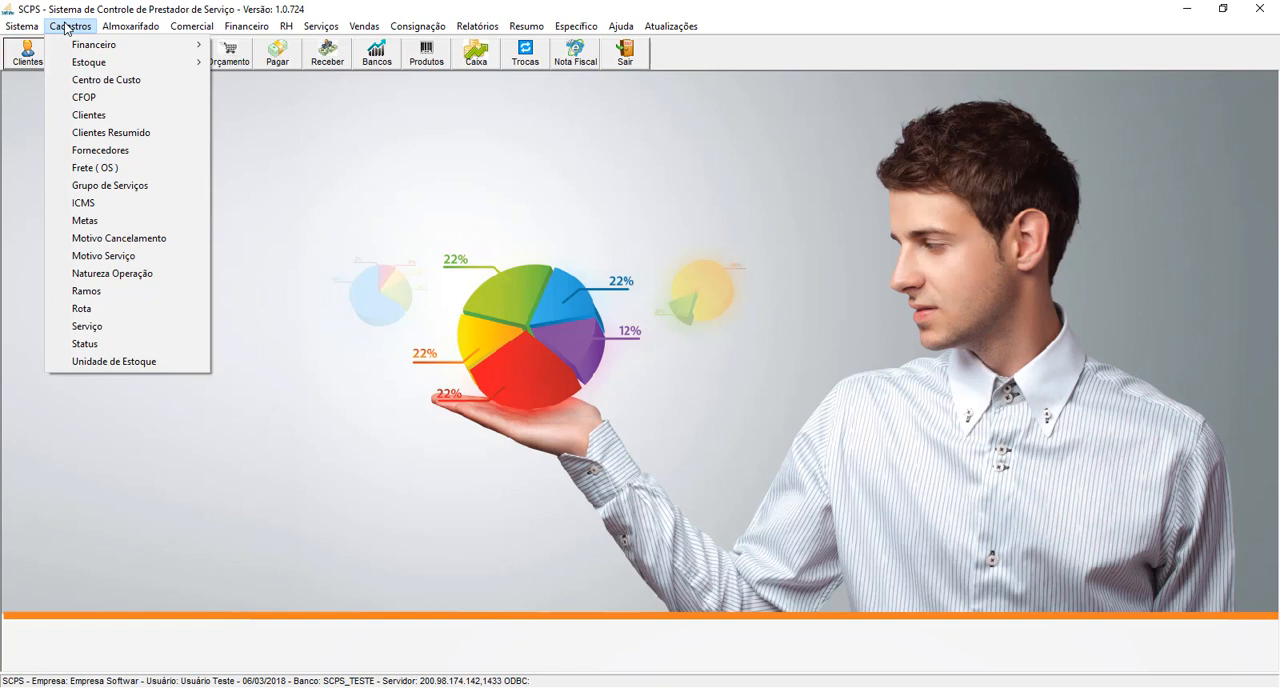
left_click(97, 80)
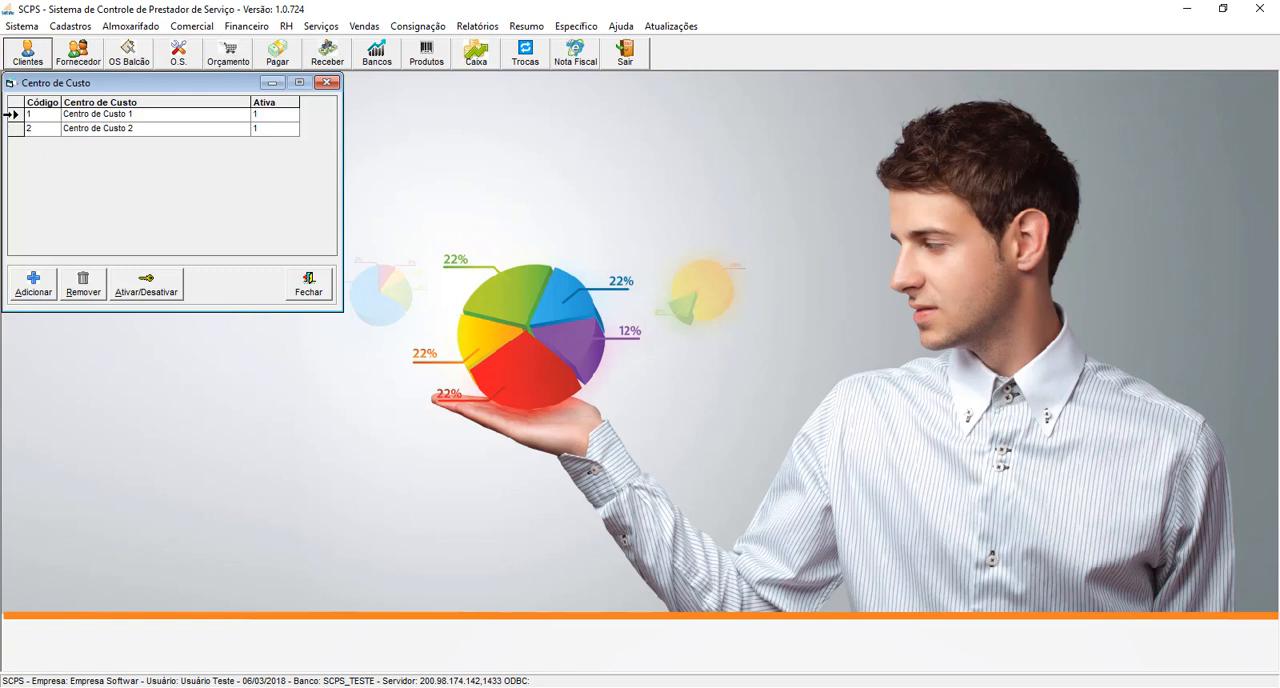
double_click(12, 114)
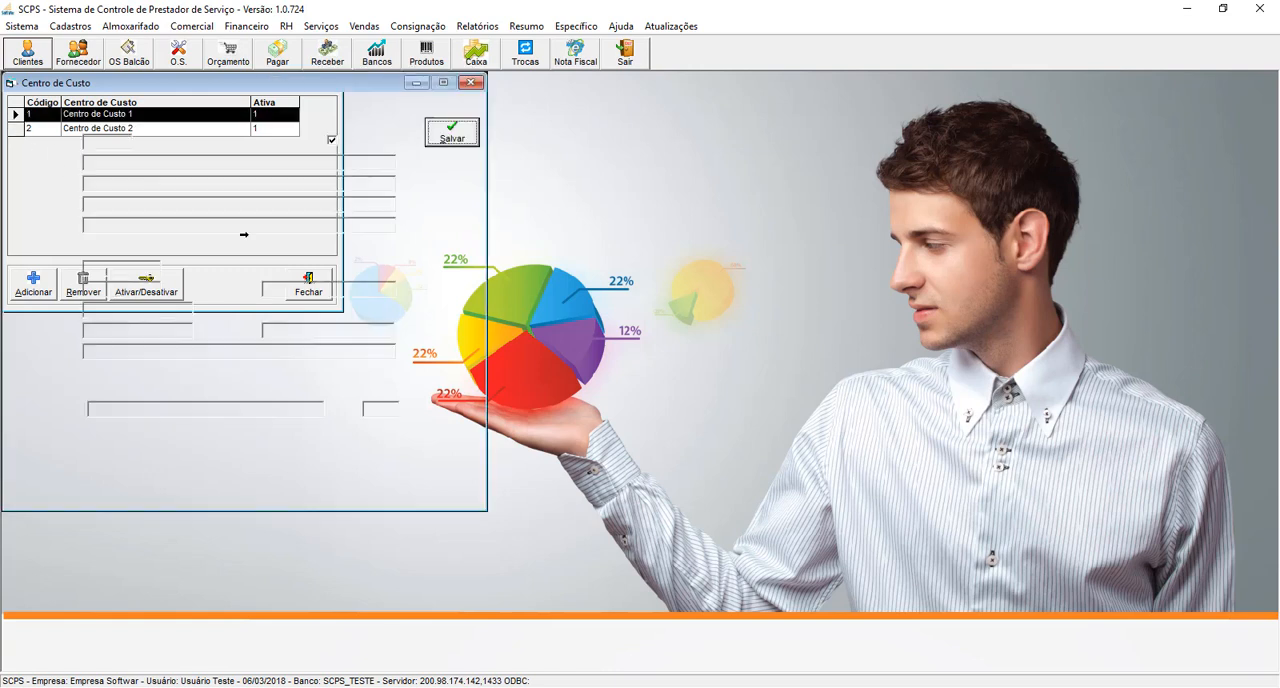
left_click_drag(300, 87, 659, 94)
- Review the Descrição and Empresa fields in the main data of Centro de Custo 1
left_click_drag(540, 165, 410, 165)
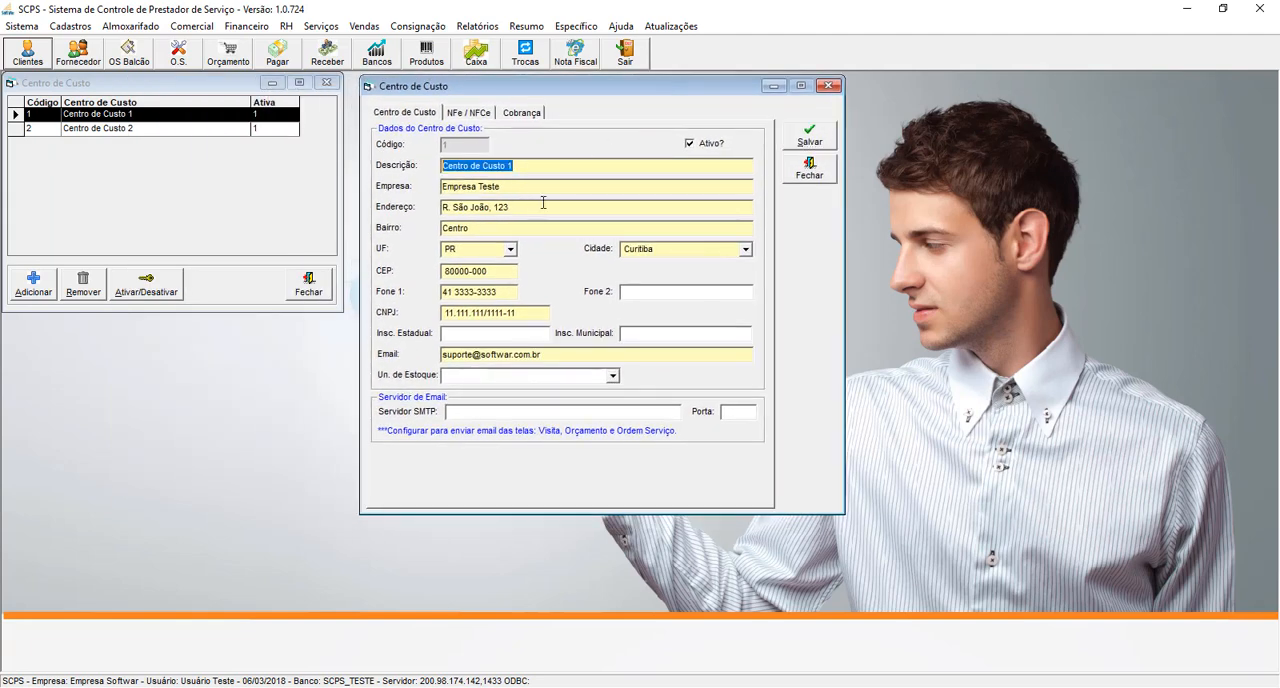
left_click(545, 165)
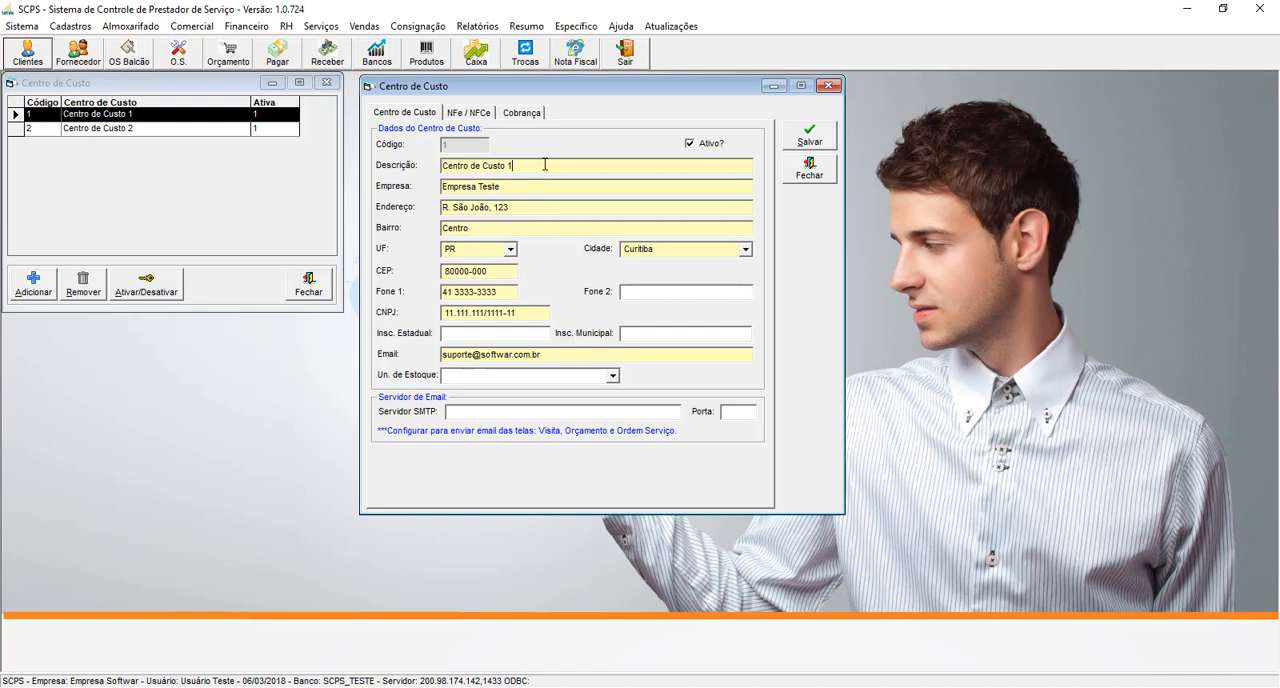
left_click_drag(528, 163, 445, 165)
key("Tab")
left_click(518, 187)
left_click_drag(518, 187, 375, 188)
- Review the NFe / NFCe and Cobrança settings of Centro de Custo 1, and close the record
left_click(463, 116)
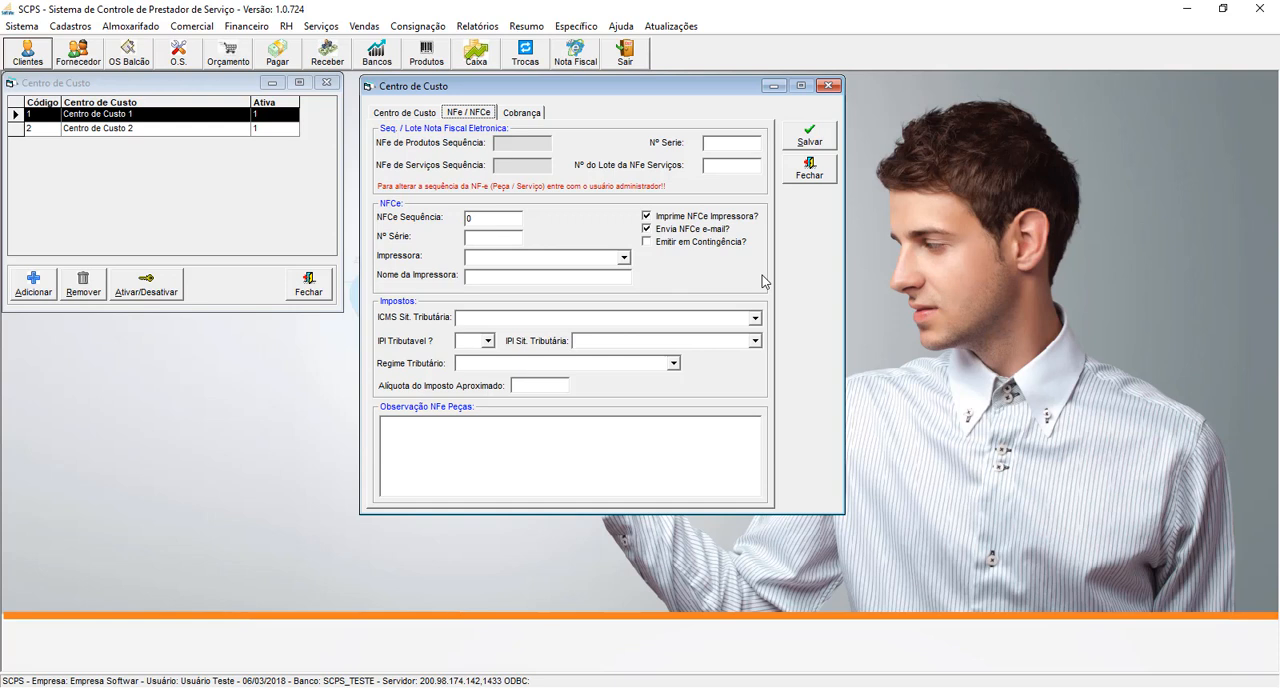
left_click(521, 114)
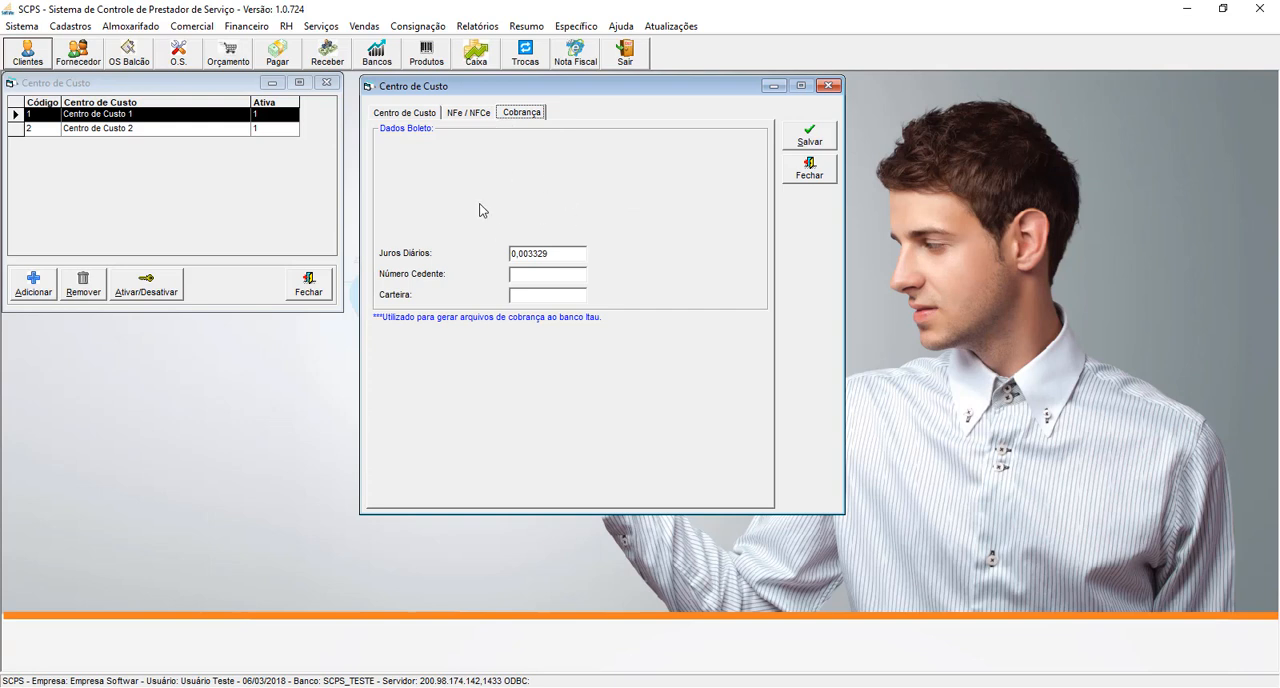
left_click(433, 117)
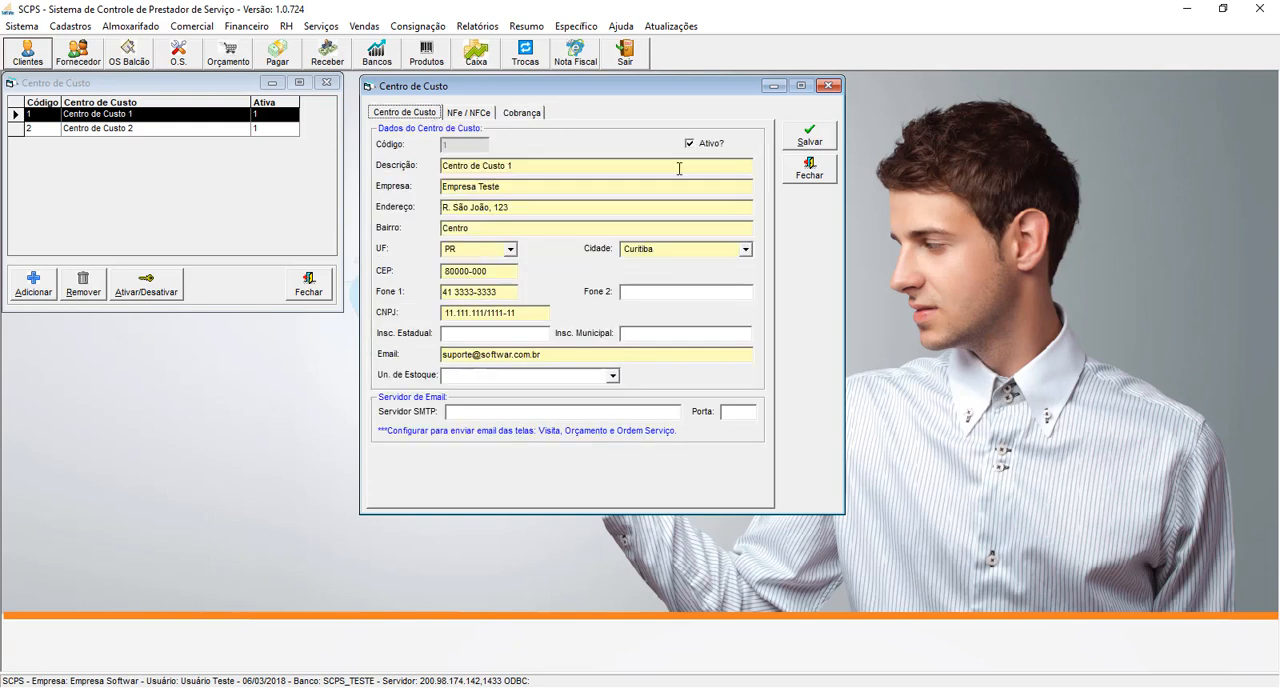
left_click(807, 175)
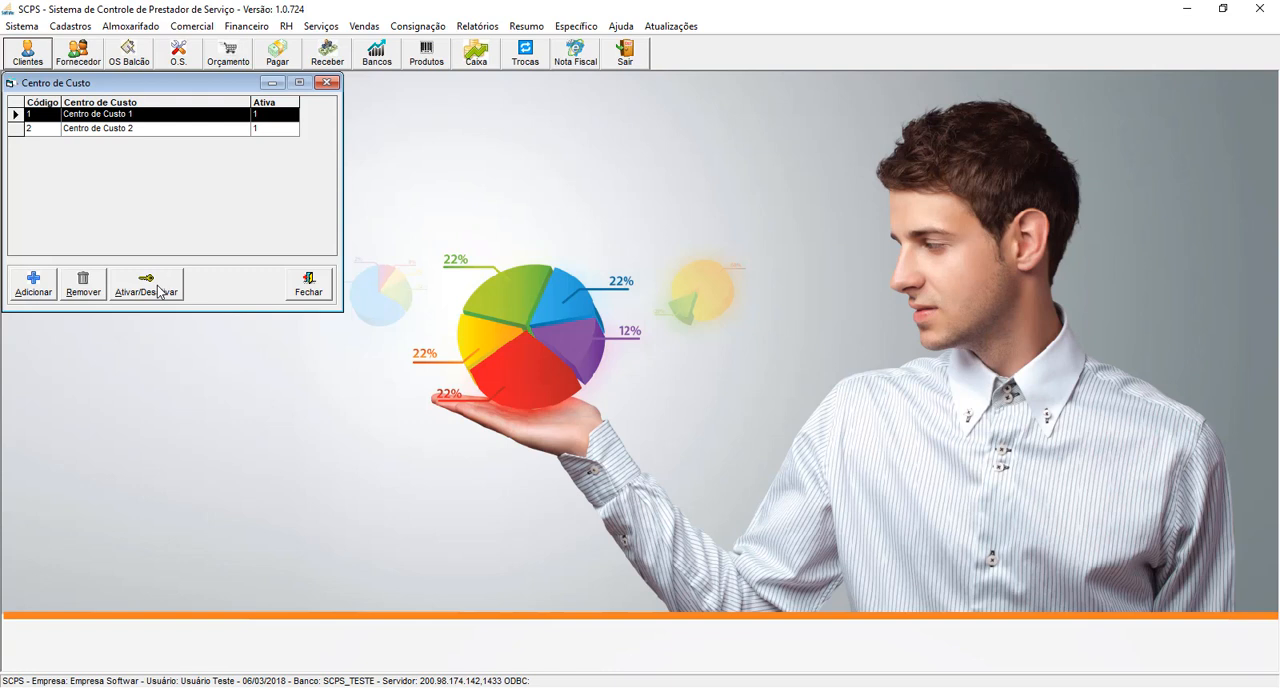
- Start a new cost centre with the description "Novo Centro de Custo", discard it unsaved, and close the register
left_click(33, 289)
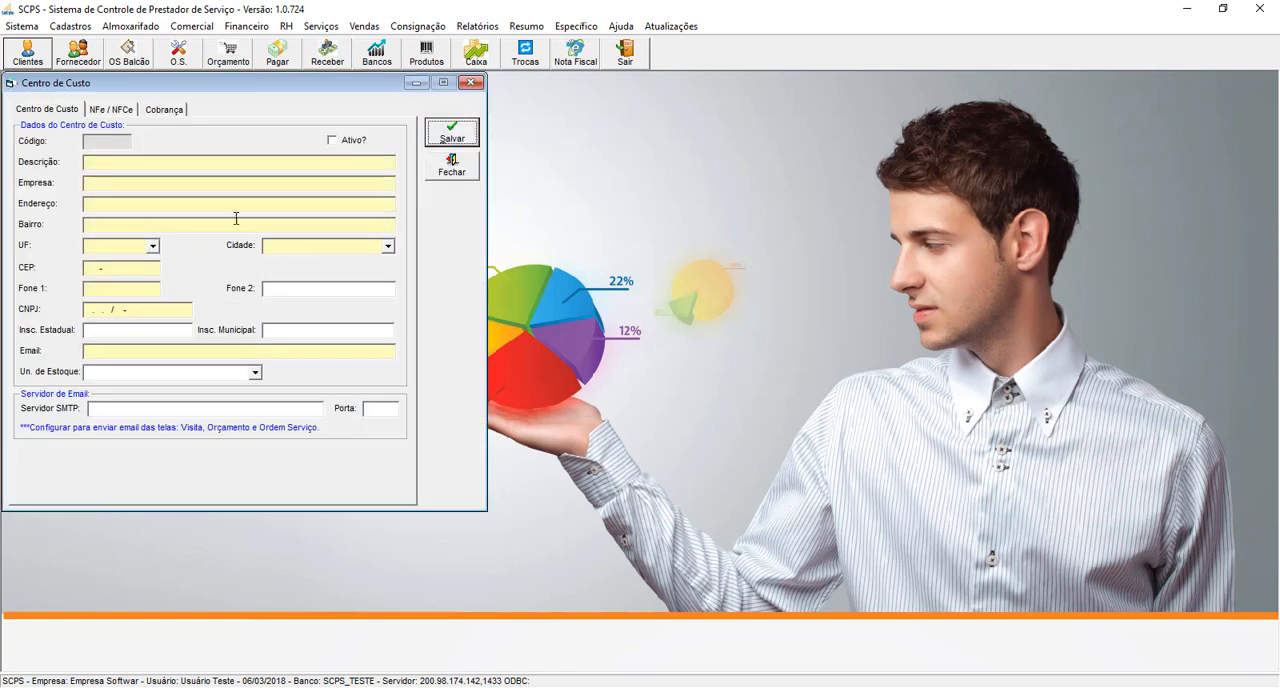
left_click(244, 165)
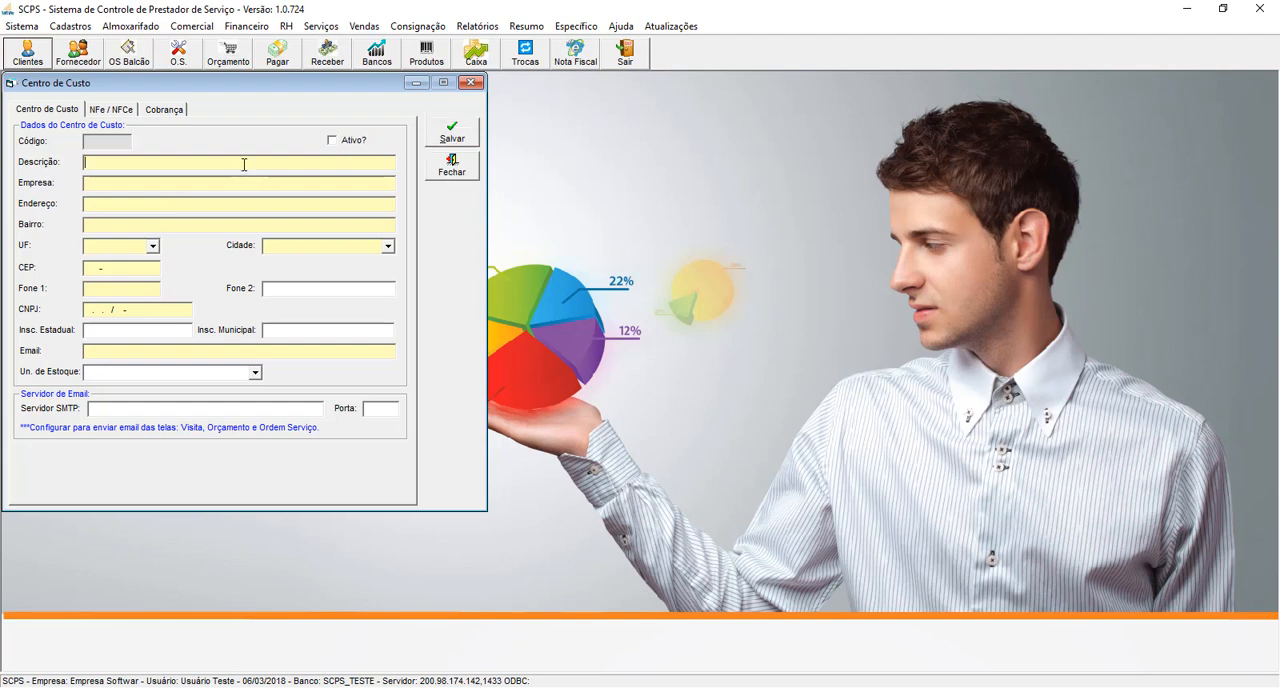
type("Novo Centro de Custo")
key("Tab")
left_click_drag(112, 84, 502, 83)
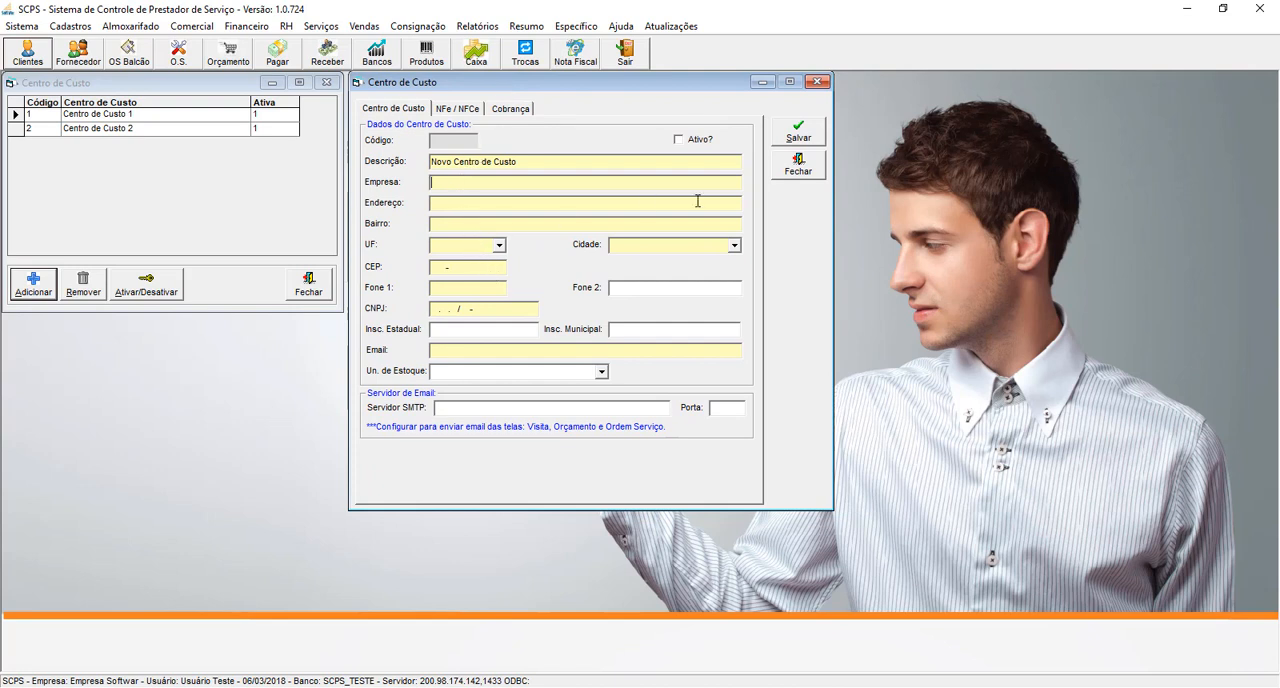
left_click(810, 170)
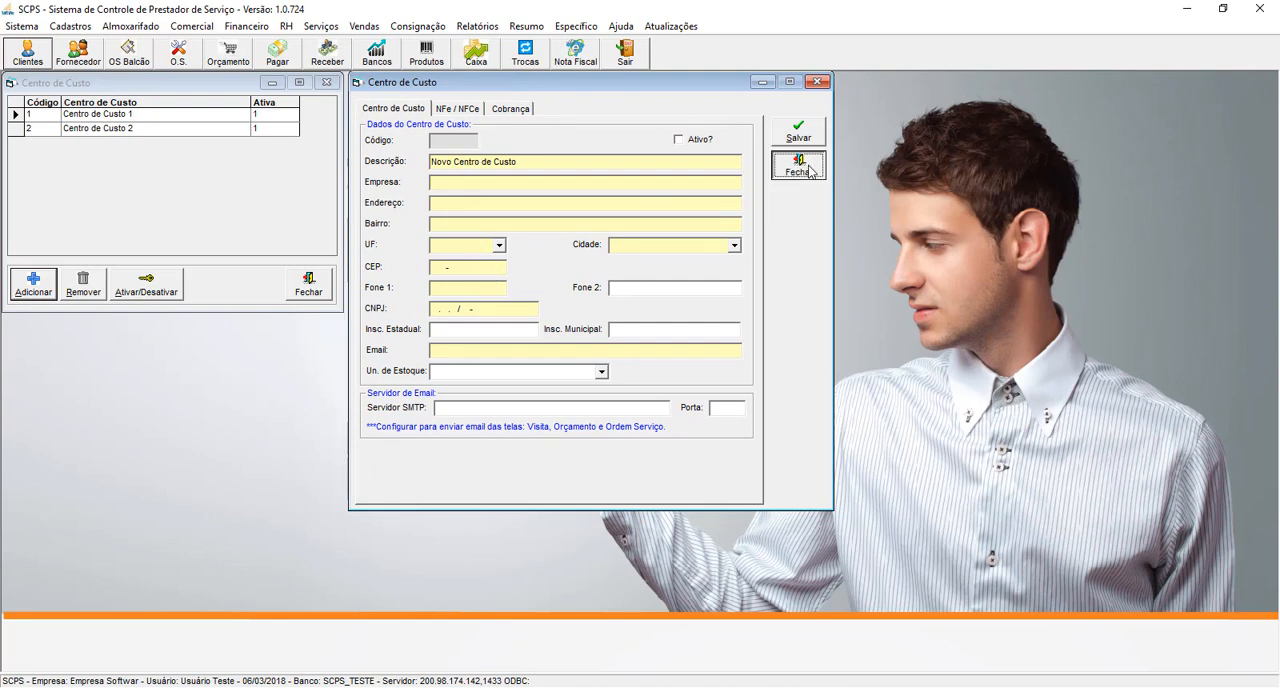
left_click(307, 290)
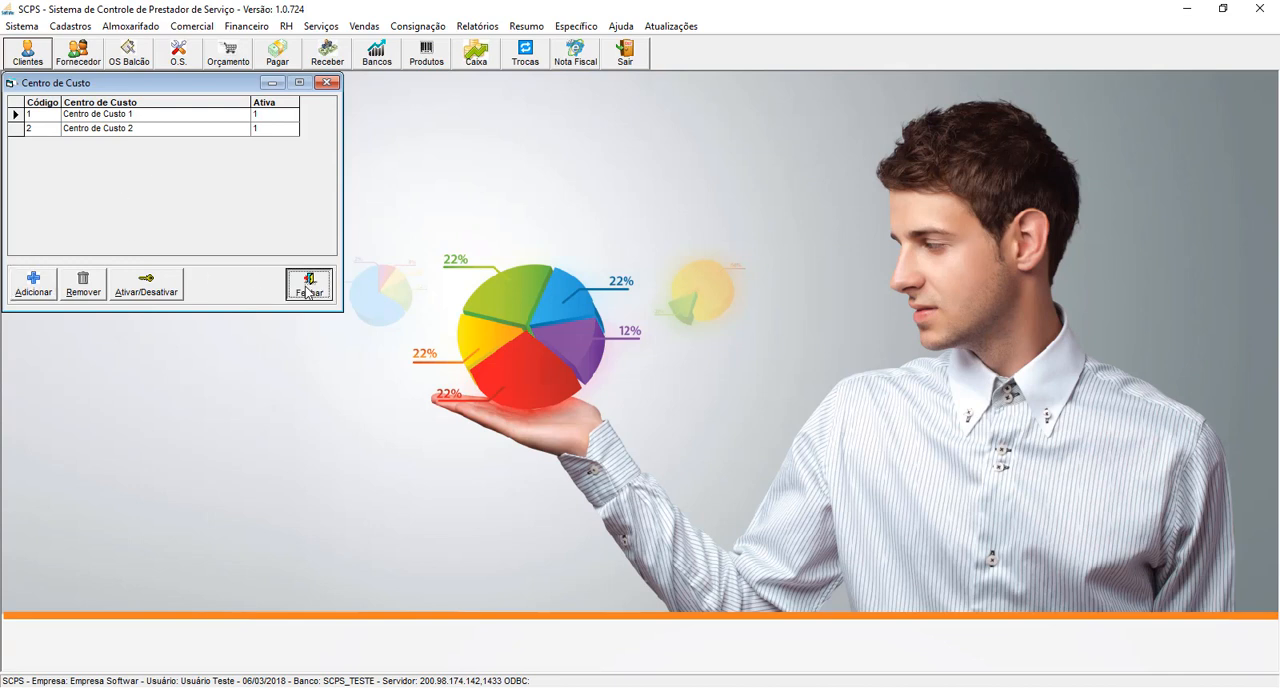
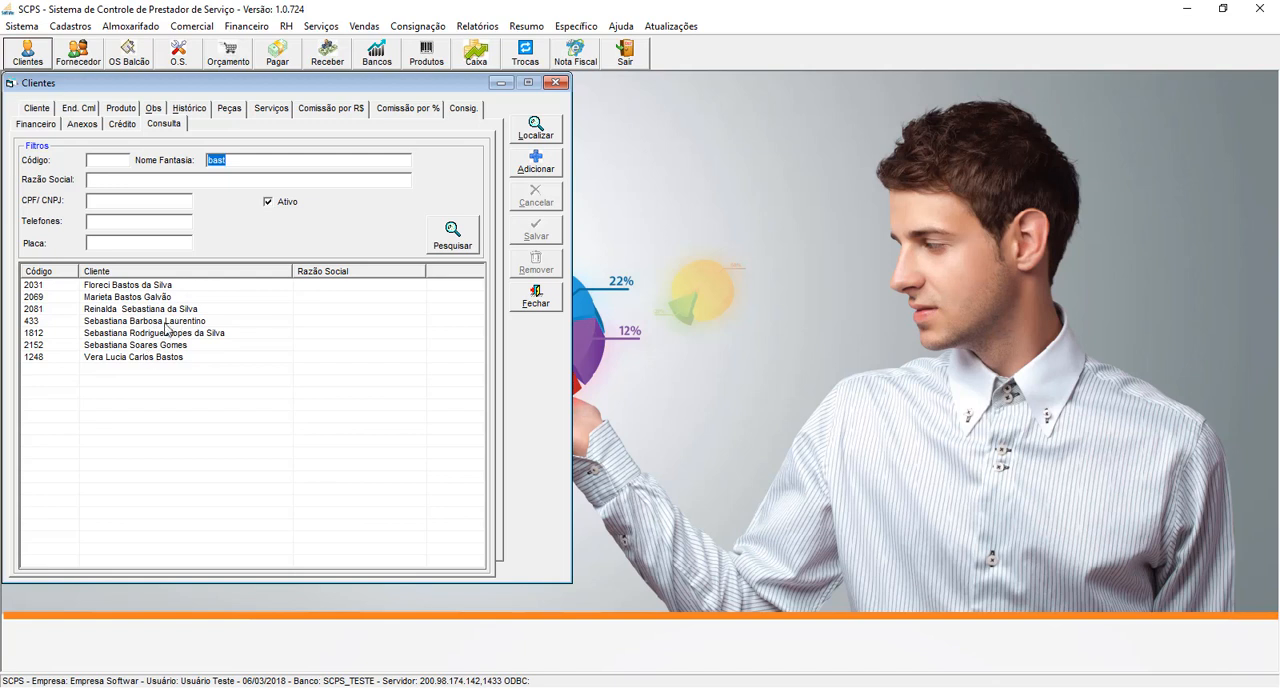
- Start a new client record from the client register
left_click(117, 183)
left_click(133, 200)
left_click(545, 170)
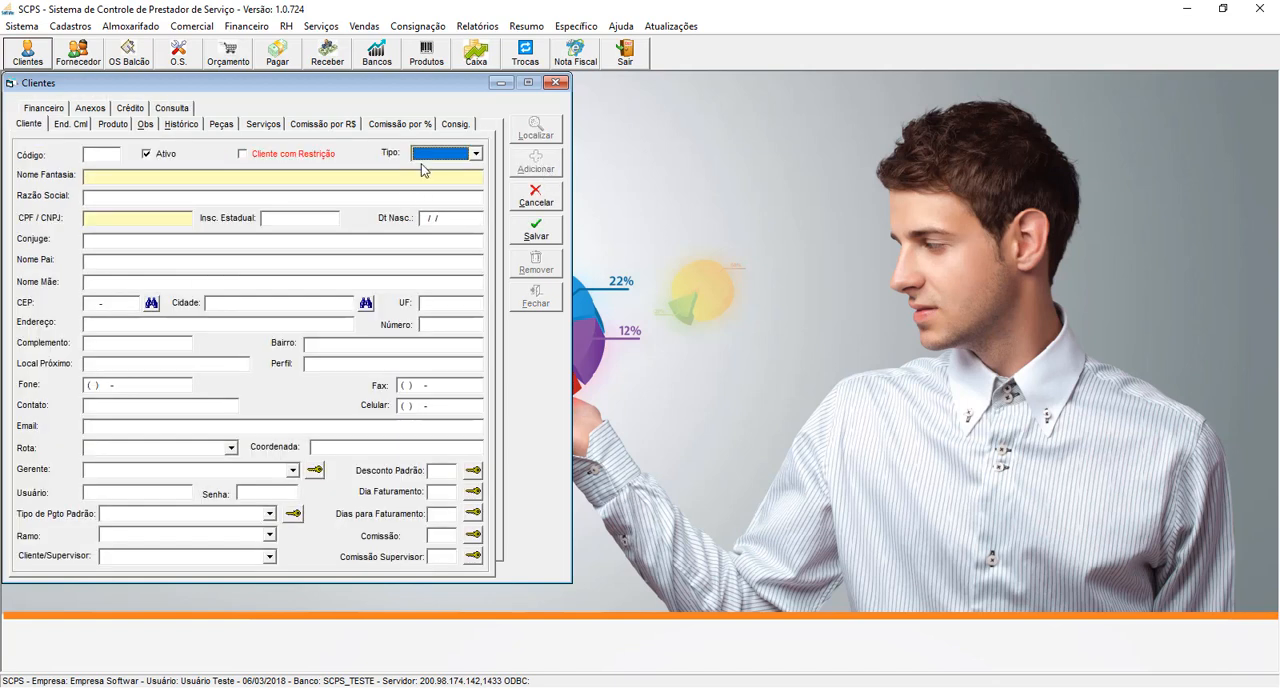
- Set the new client's type to Física and enter a person's full name as the Nome Fantasia
left_click(432, 157)
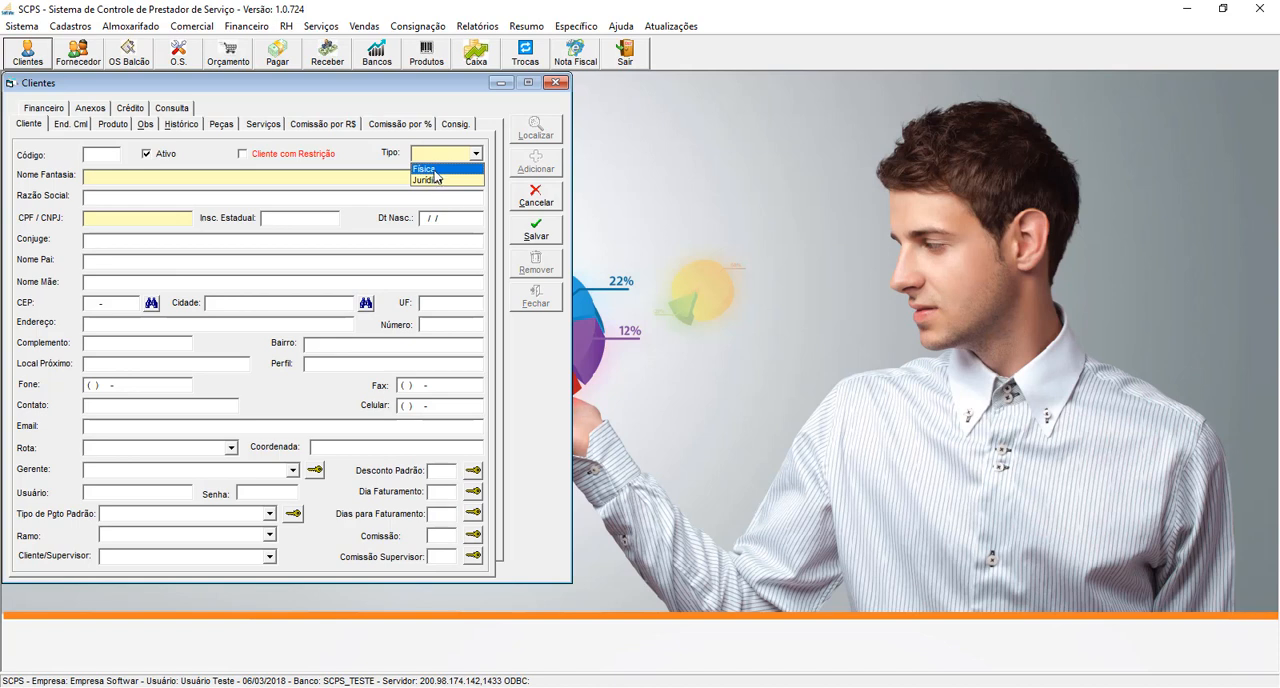
left_click(437, 171)
left_click(304, 175)
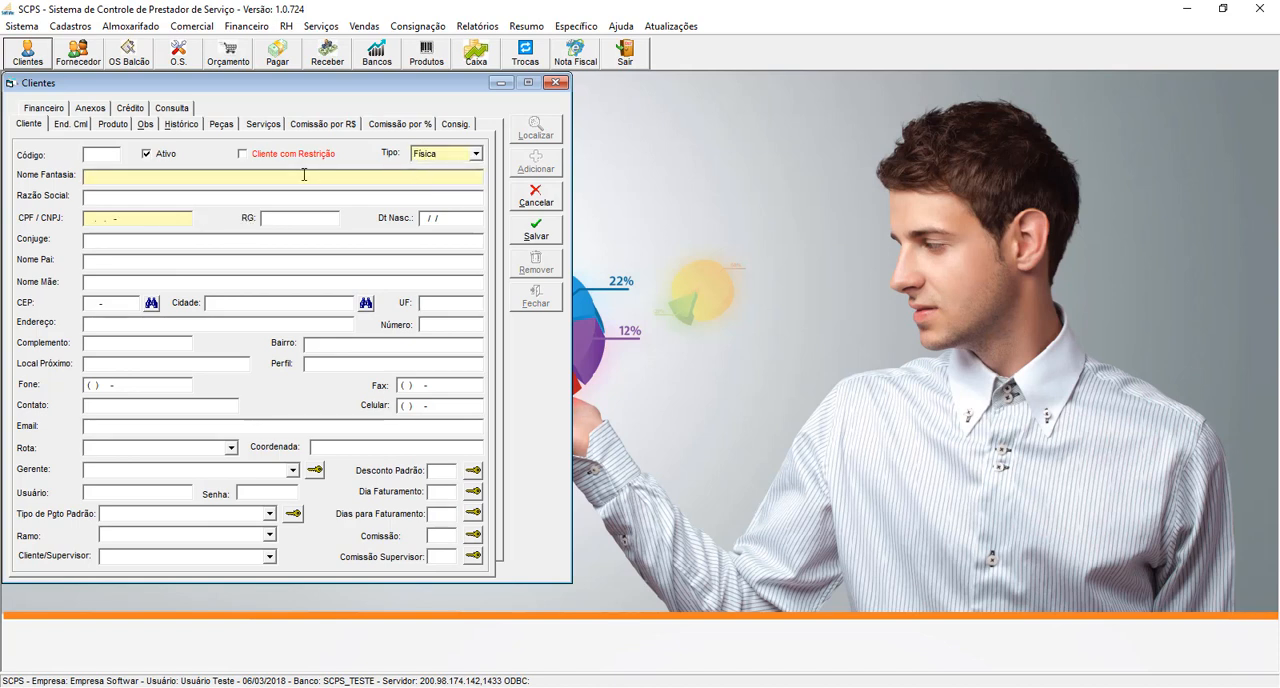
key("shift+Home")
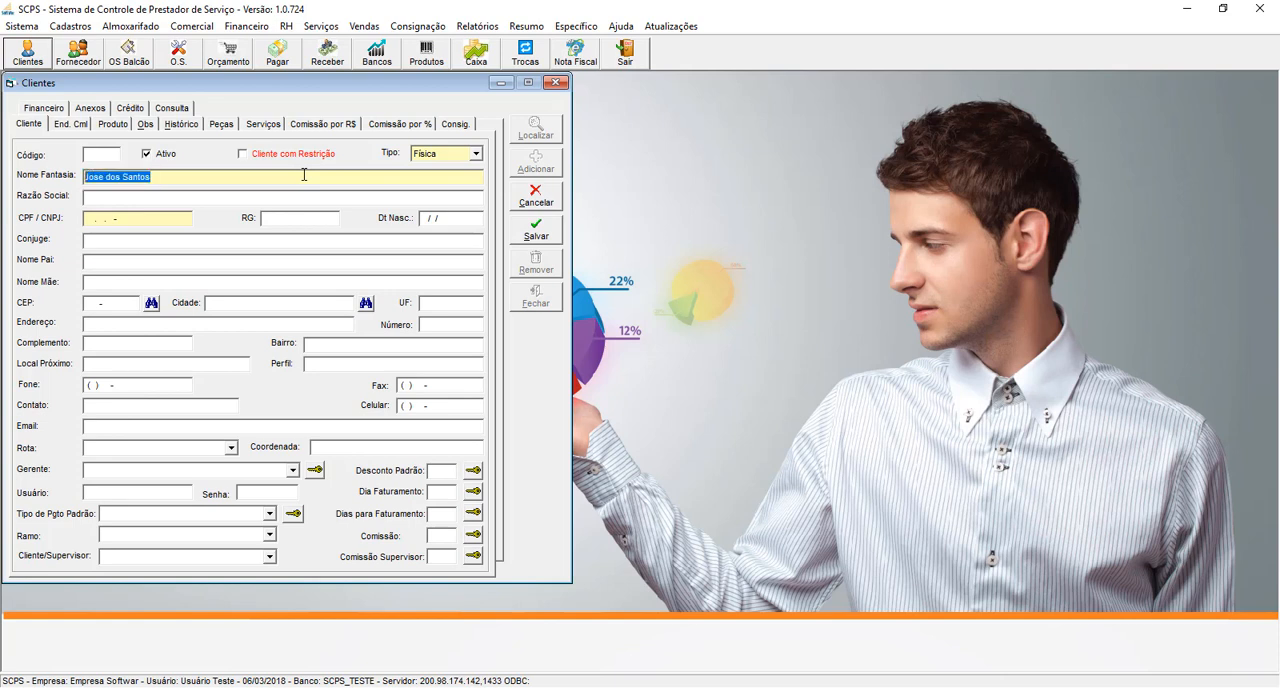
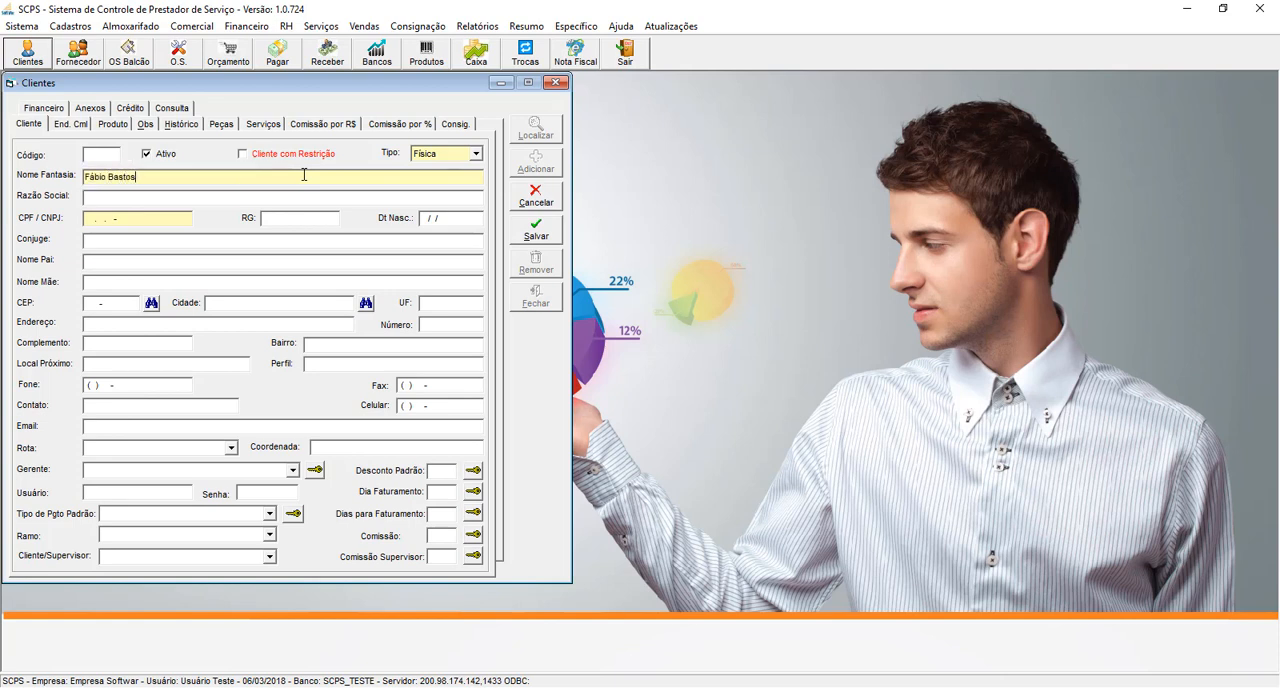
key("Tab")
- Change the client type to Jurídica and enter "Softwar" as the Nome Fantasia
left_click(452, 155)
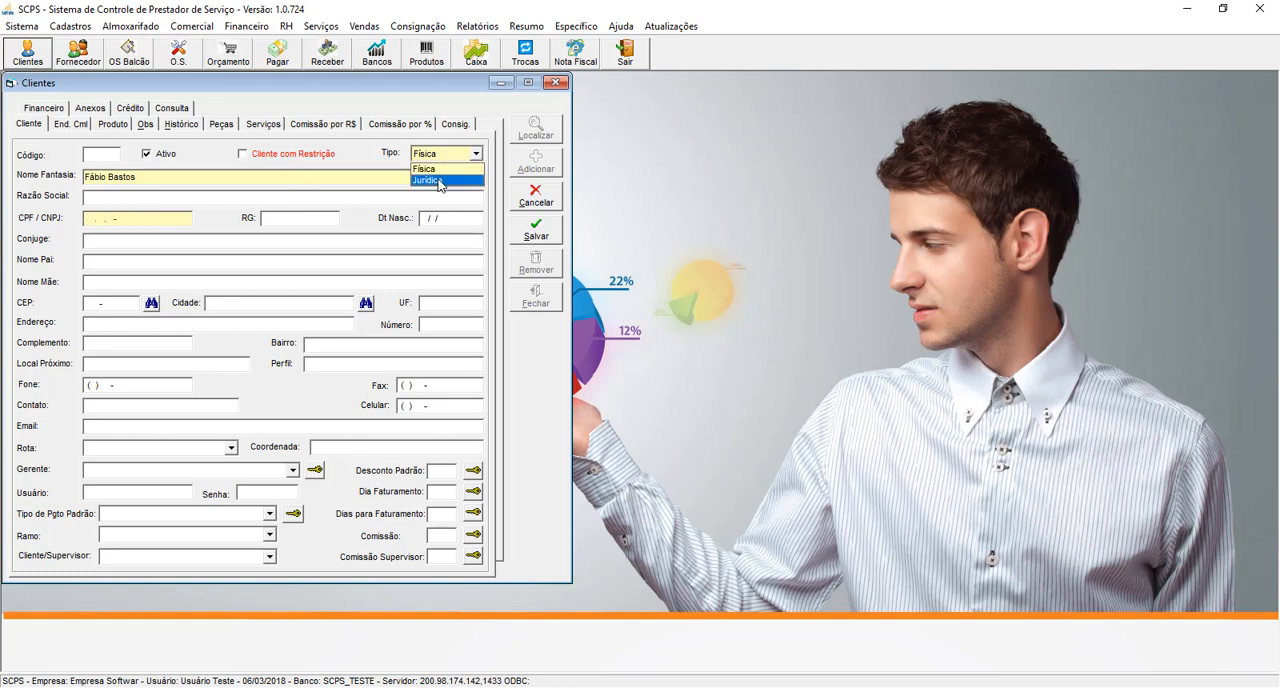
left_click(440, 181)
left_click(85, 177)
type("S")
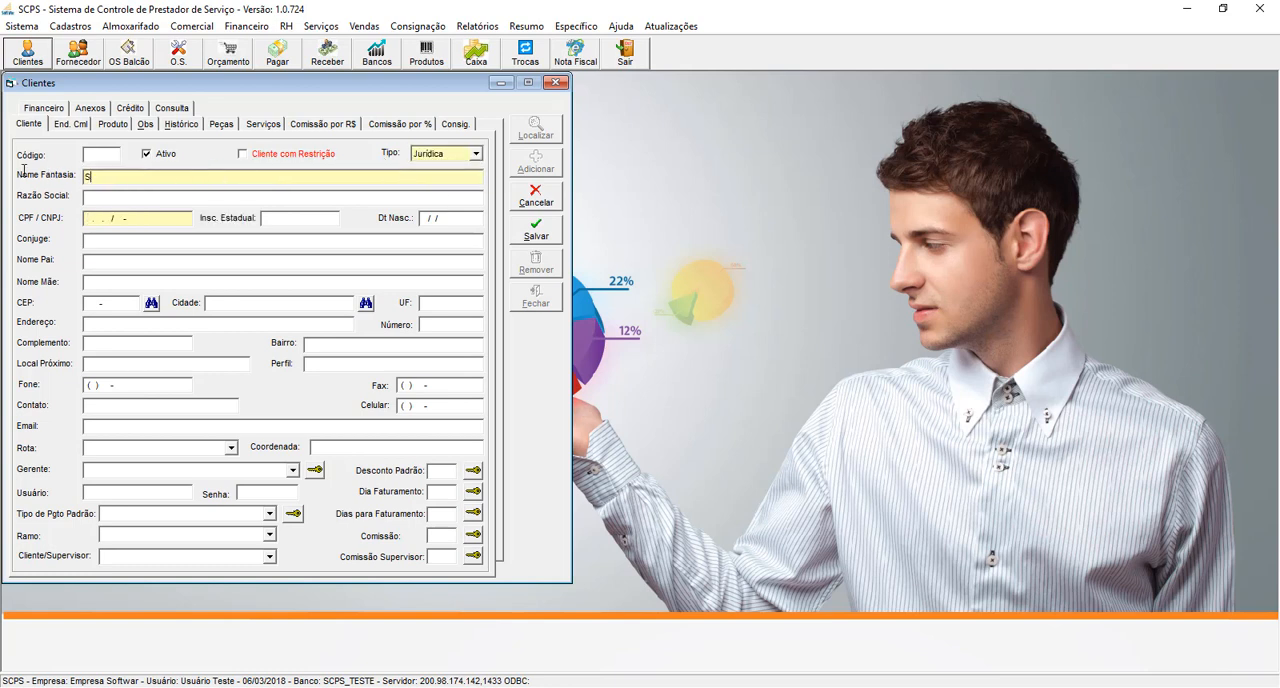
type("oftwar")
- Fill in the company's CNPJ and set the Razão Social to "Softwar Tec"
key("Tab")
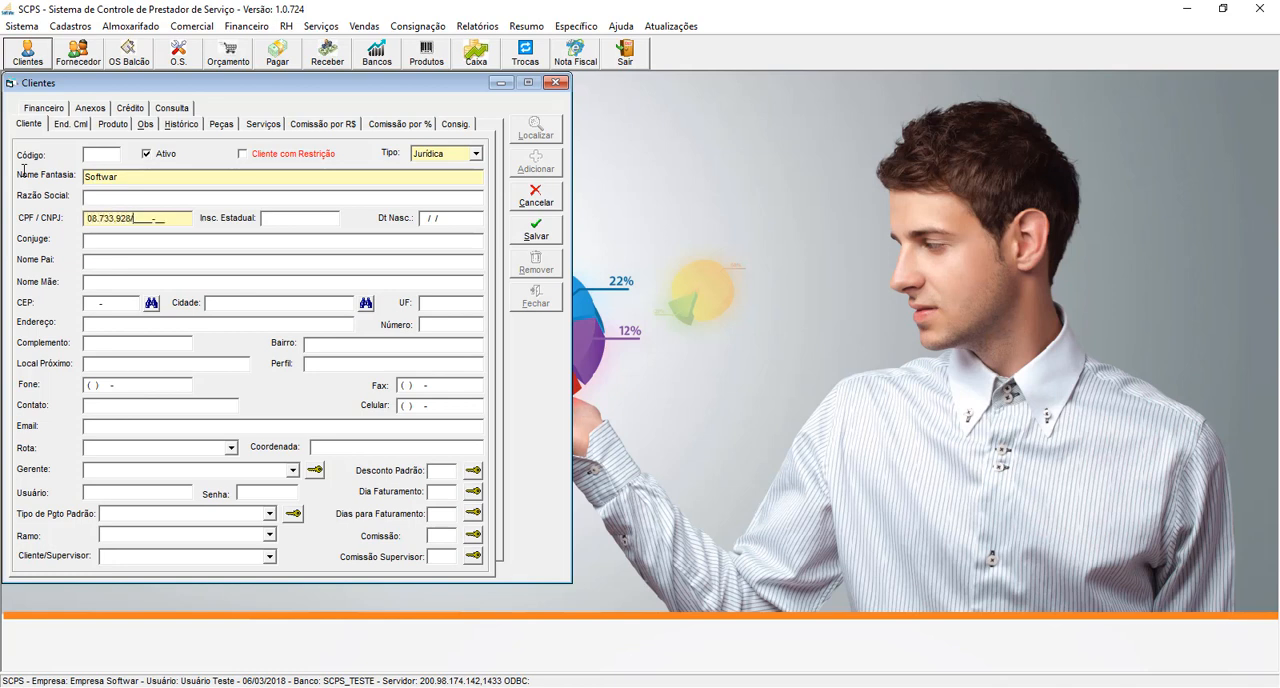
left_click(124, 177)
left_click(160, 198)
type("Softwar Tec")
left_click_drag(171, 219, 86, 221)
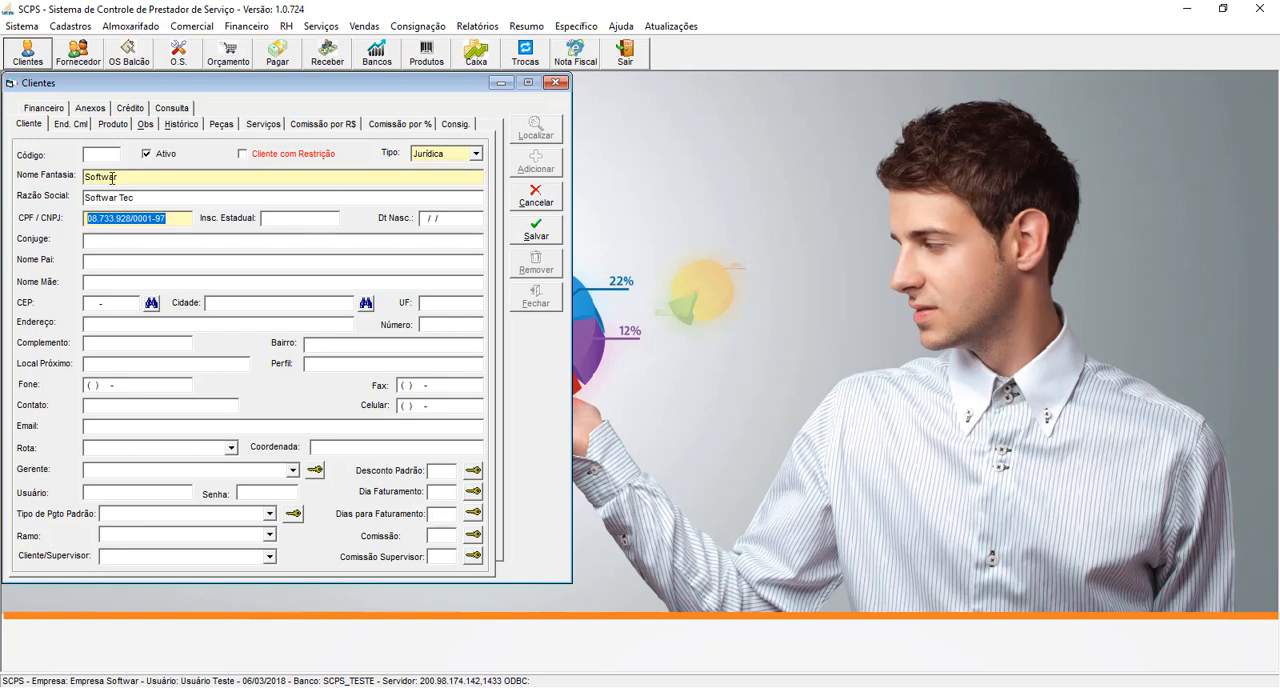
left_click(172, 219)
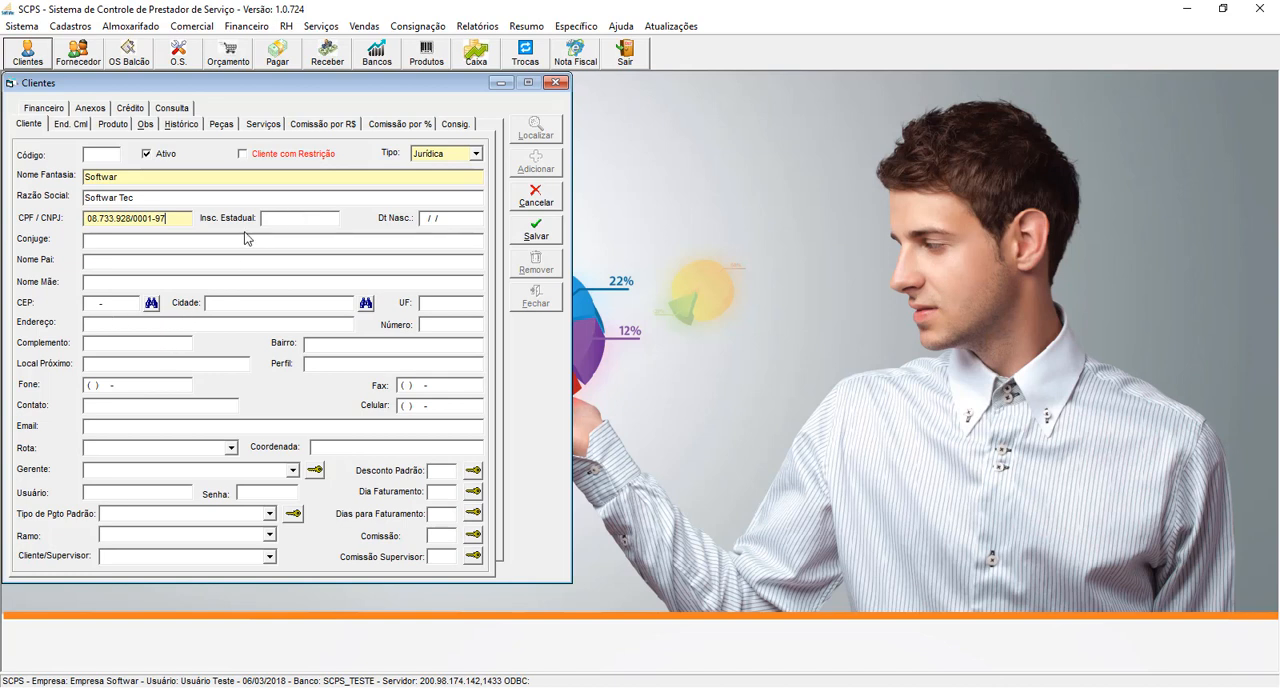
- Enter the client's postal code in CEP and have the street, district and city filled in from it
left_click(446, 217)
left_click(162, 261)
left_click(128, 302)
left_click_drag(128, 302, 33, 310)
key("Return")
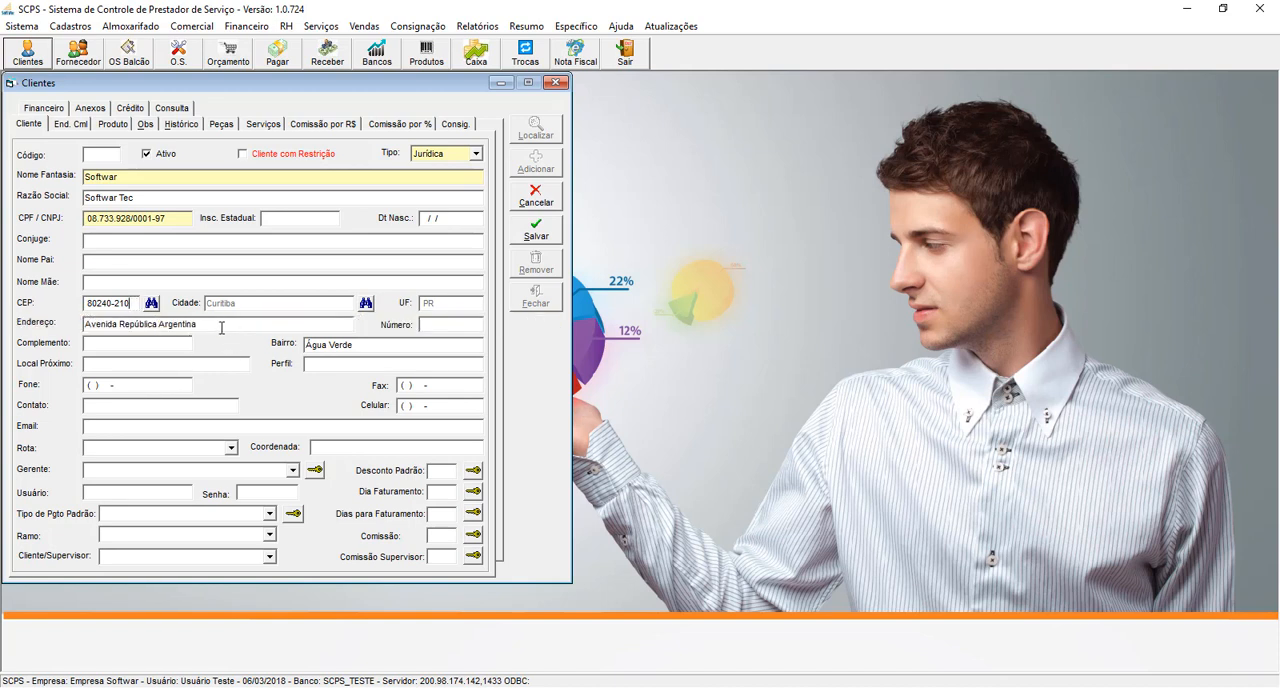
- Fill in the street number and the complement of the client's address
left_click(424, 326)
type("452")
key("BackSpace")
key("BackSpace")
key("BackSpace")
type("1160")
left_click(163, 343)
type("cj 1403")
- Fill in the client's phone number, contact name and mobile number
key("Tab")
key("Tab")
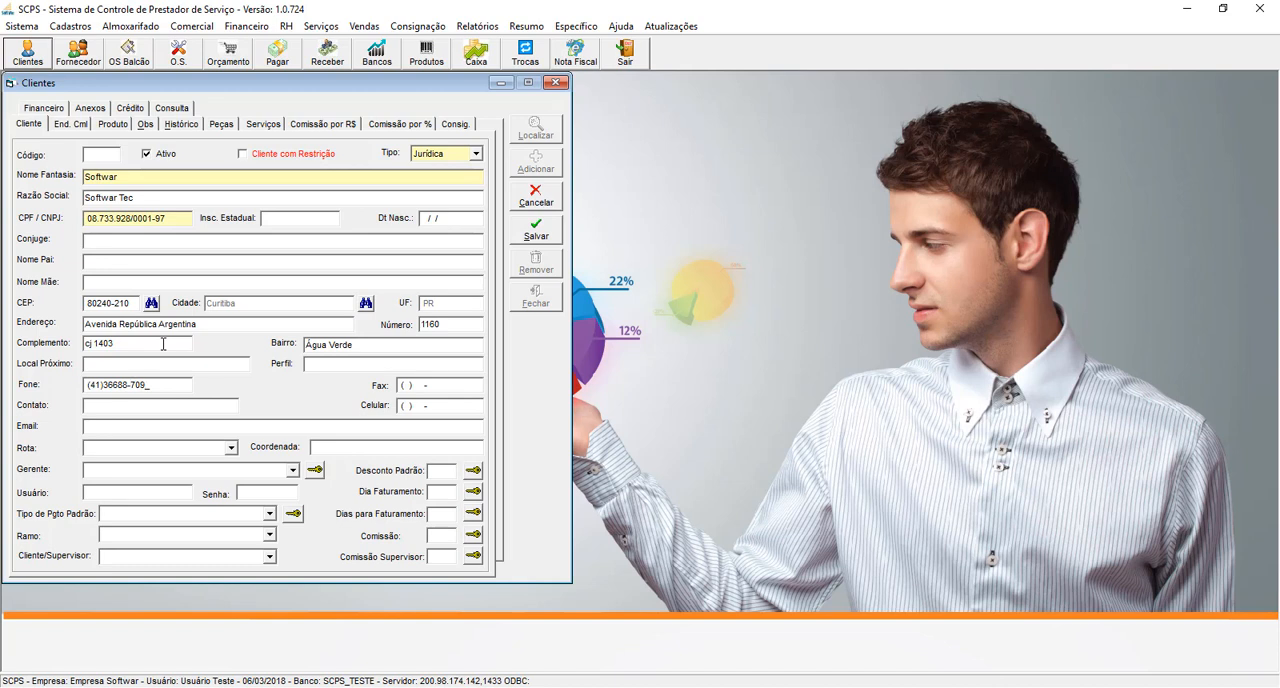
key("Tab")
key("Tab")
type("Fabio")
key("Tab")
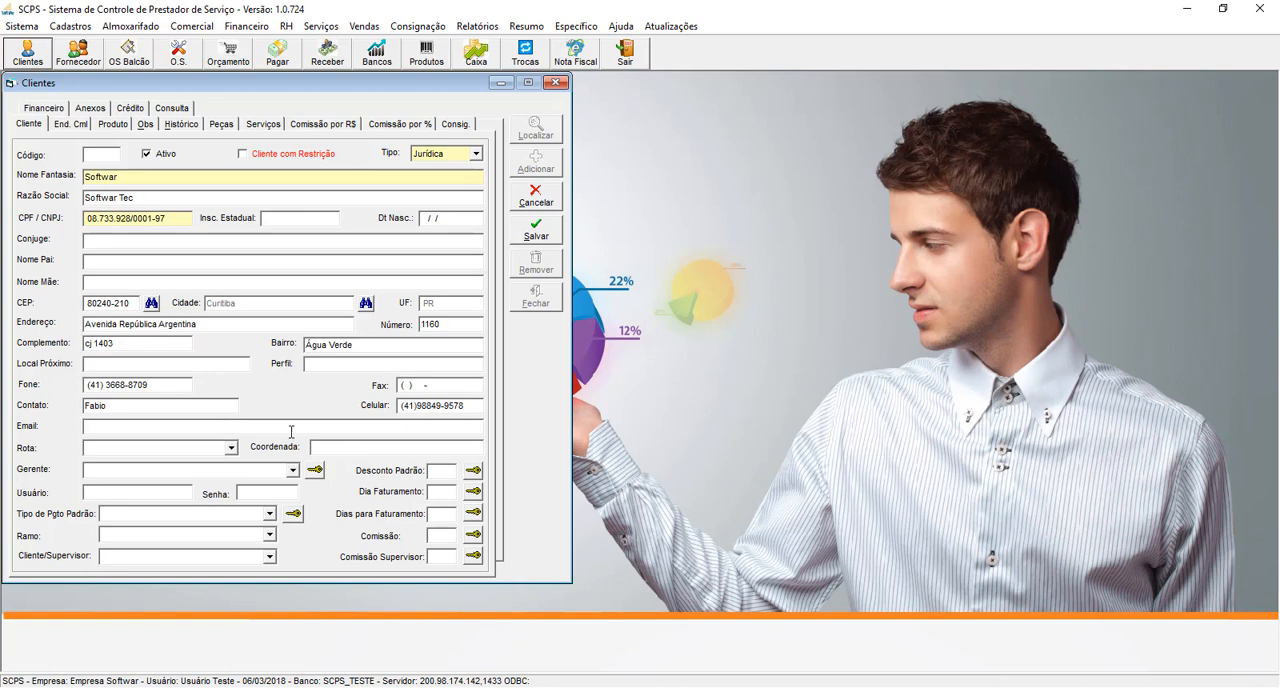
- Fill in the client's contact e-mail address
key("Tab")
key("Tab")
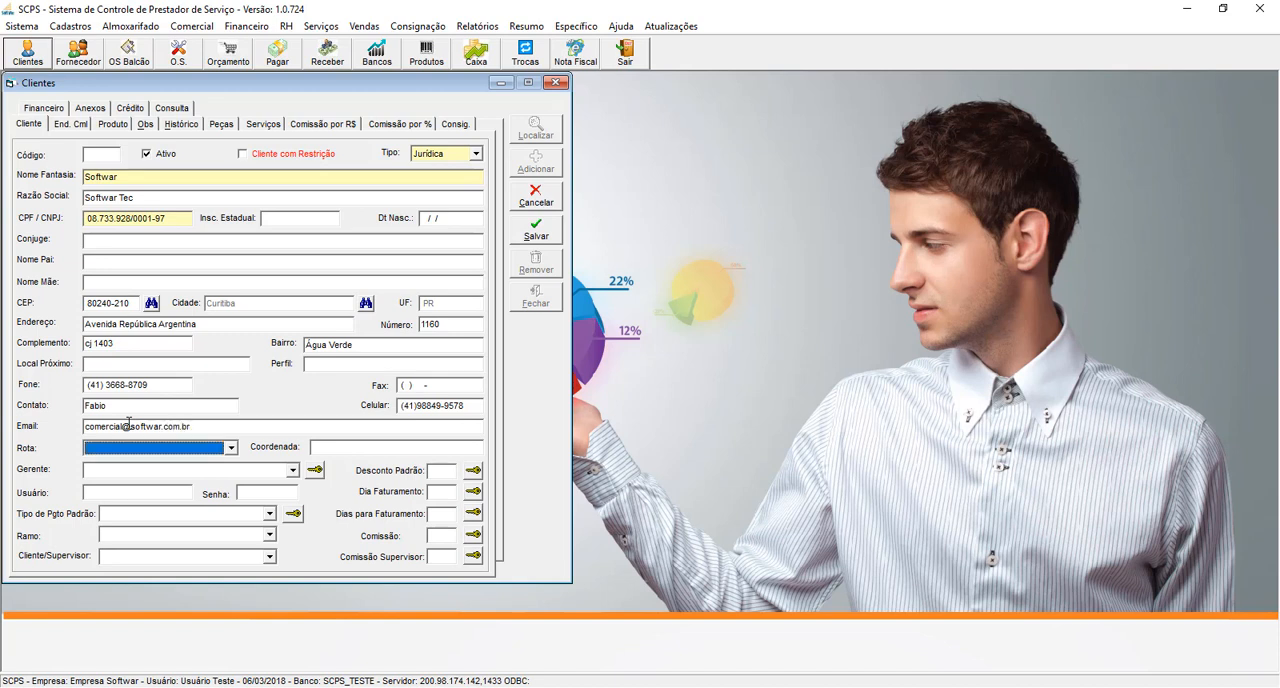
- Review the Rota and Gerente options and the Usuário field of the client without filling them in
left_click(231, 449)
left_click(293, 470)
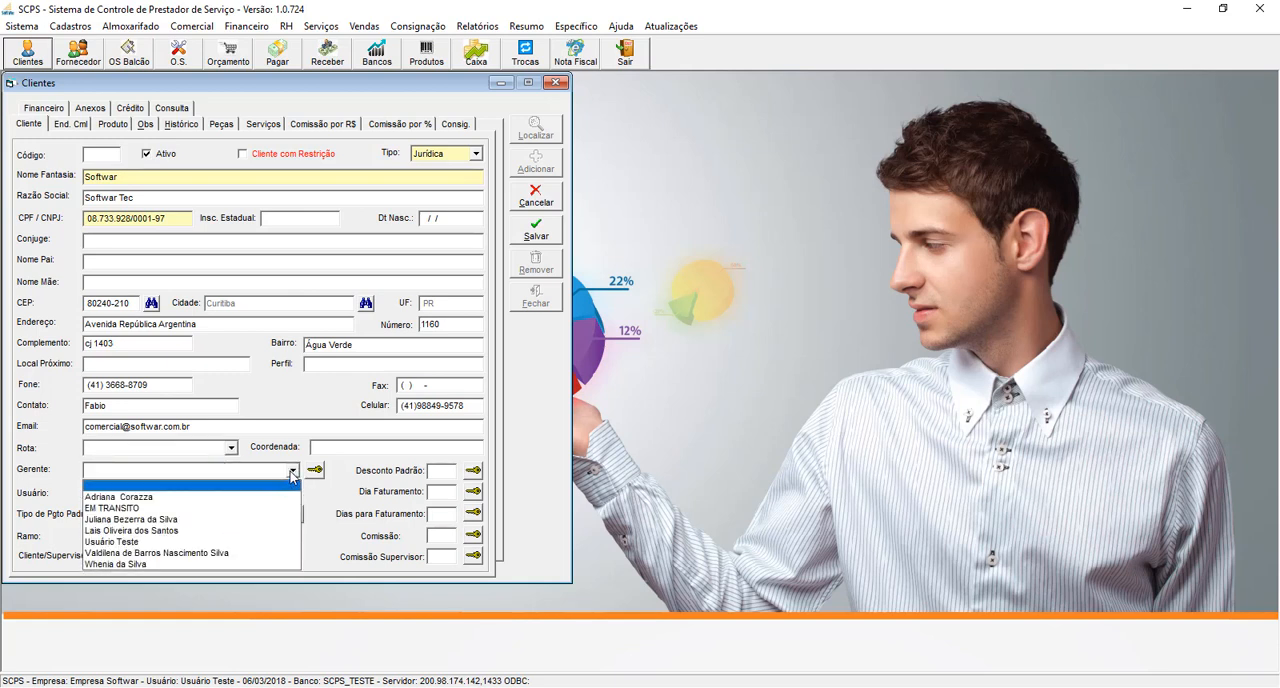
left_click(292, 472)
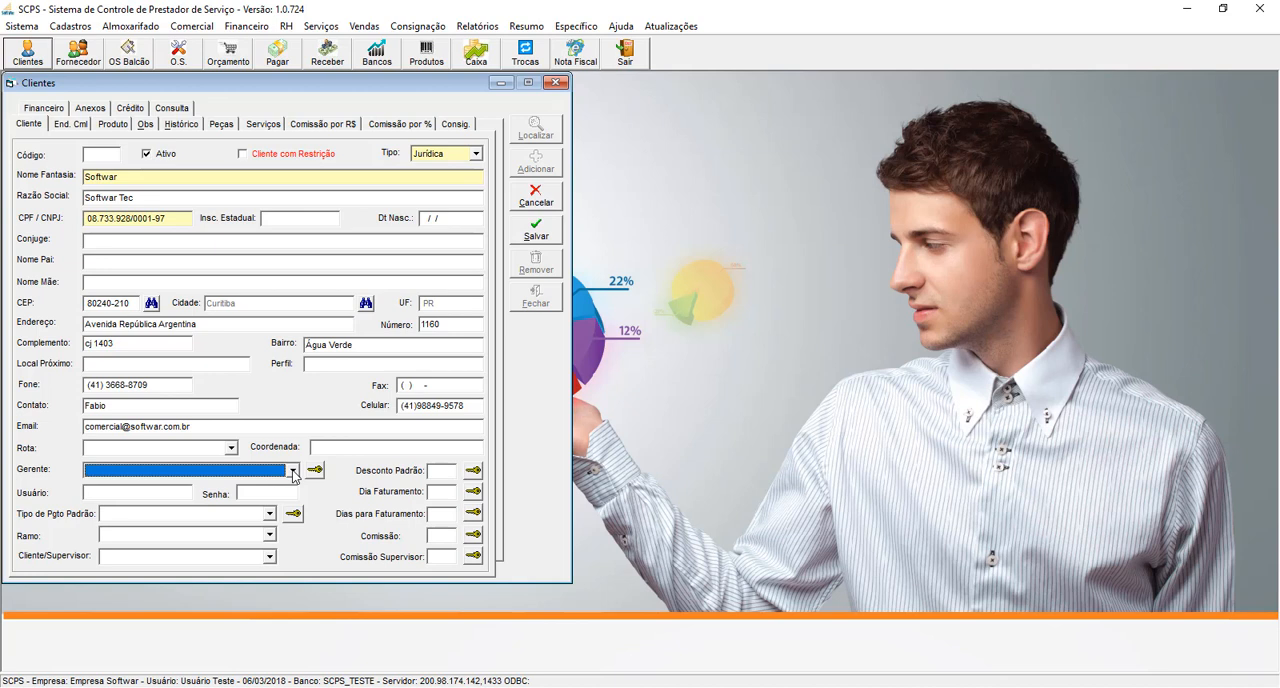
left_click(293, 472)
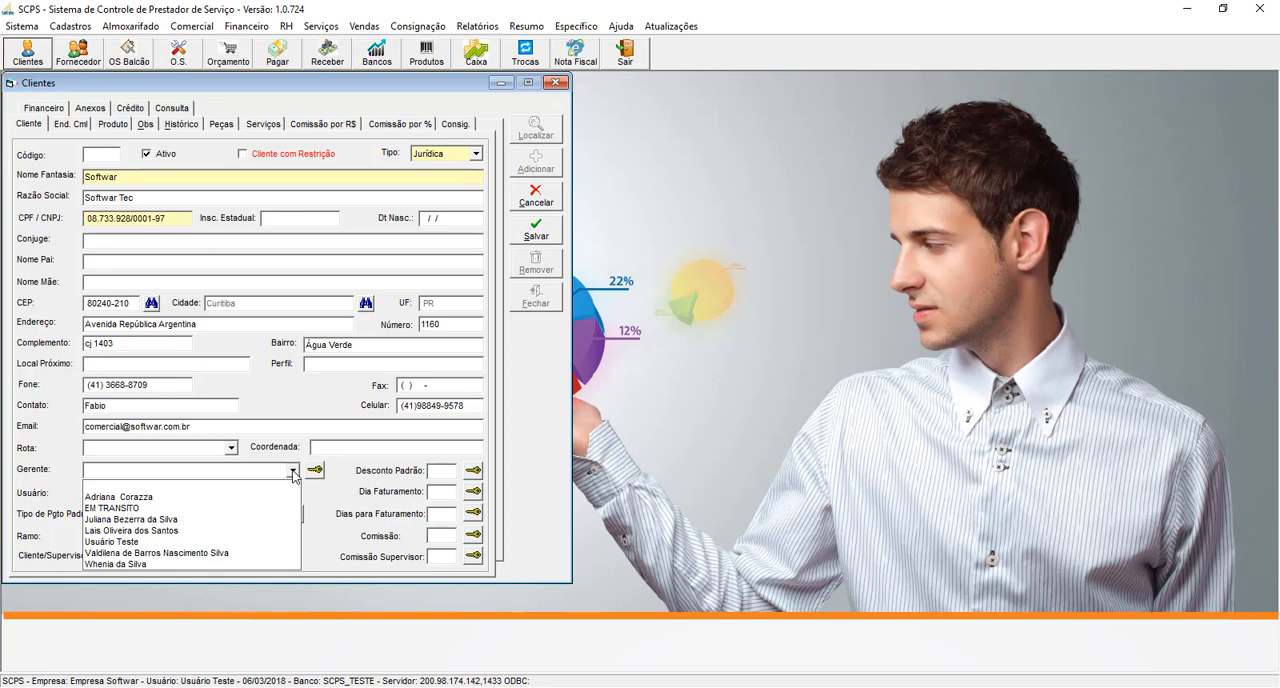
left_click(293, 472)
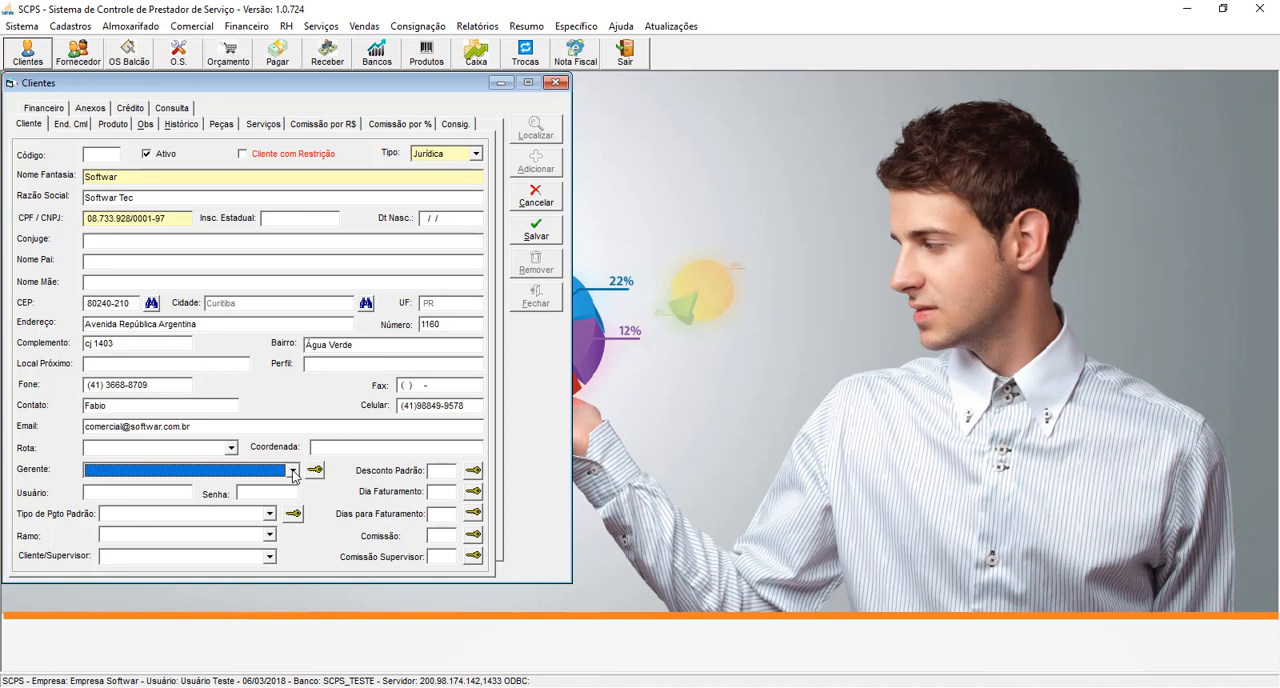
left_click(133, 489)
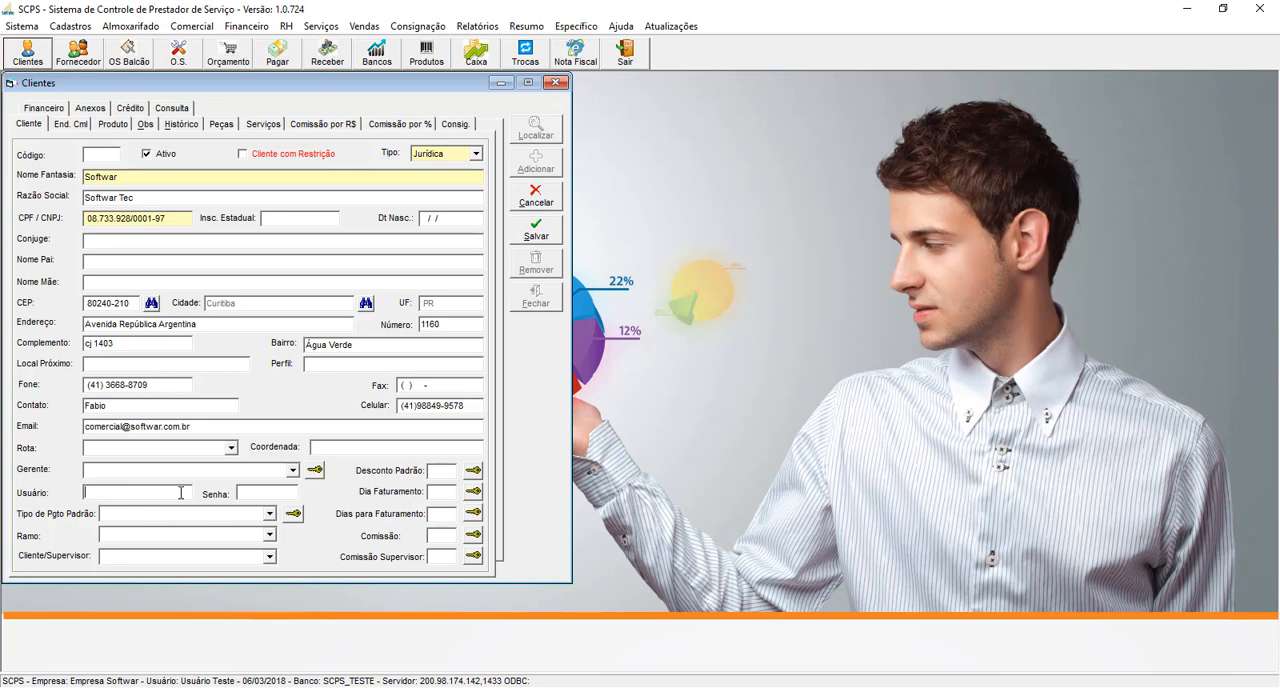
- Set the client's default payment type to Boleto and the Ramo to Material de Construção
left_click(269, 513)
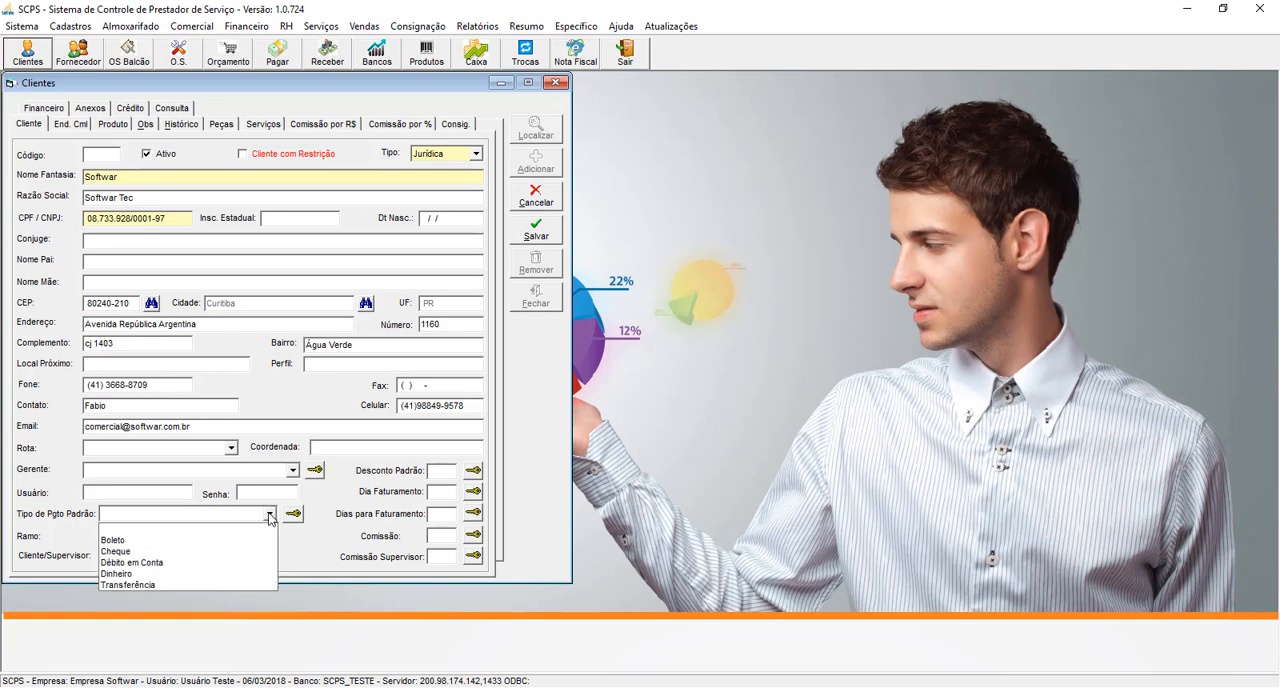
left_click(145, 541)
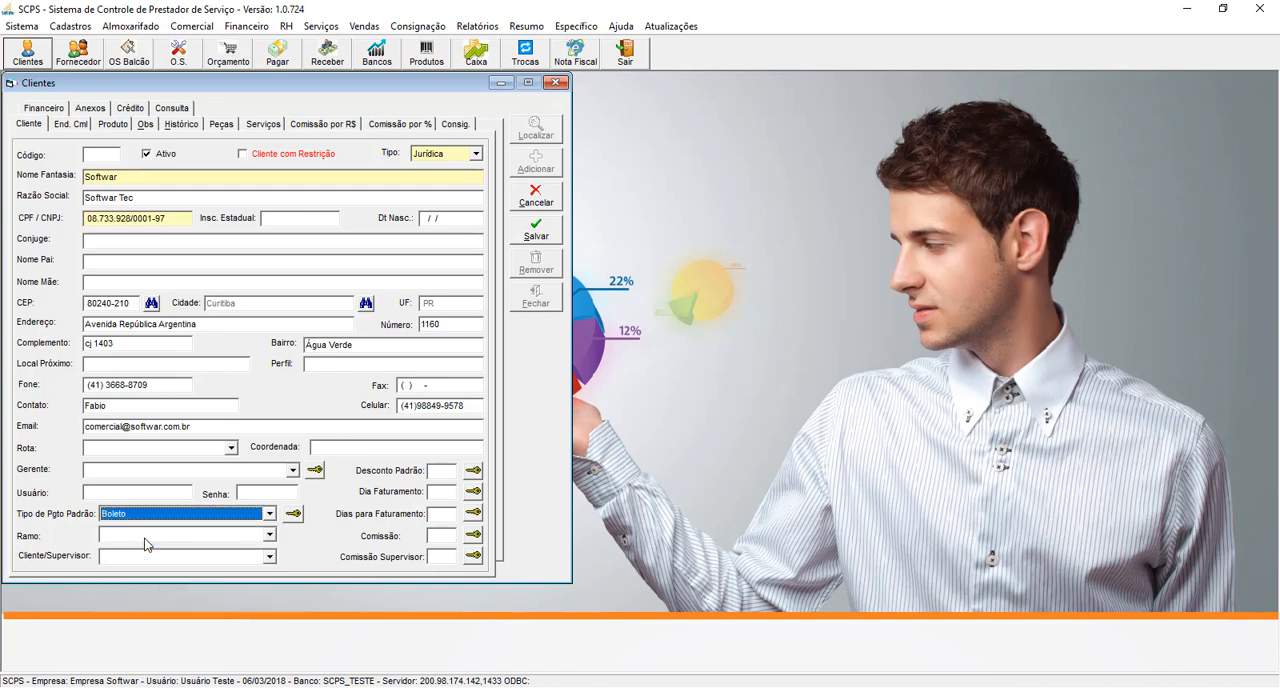
left_click(270, 536)
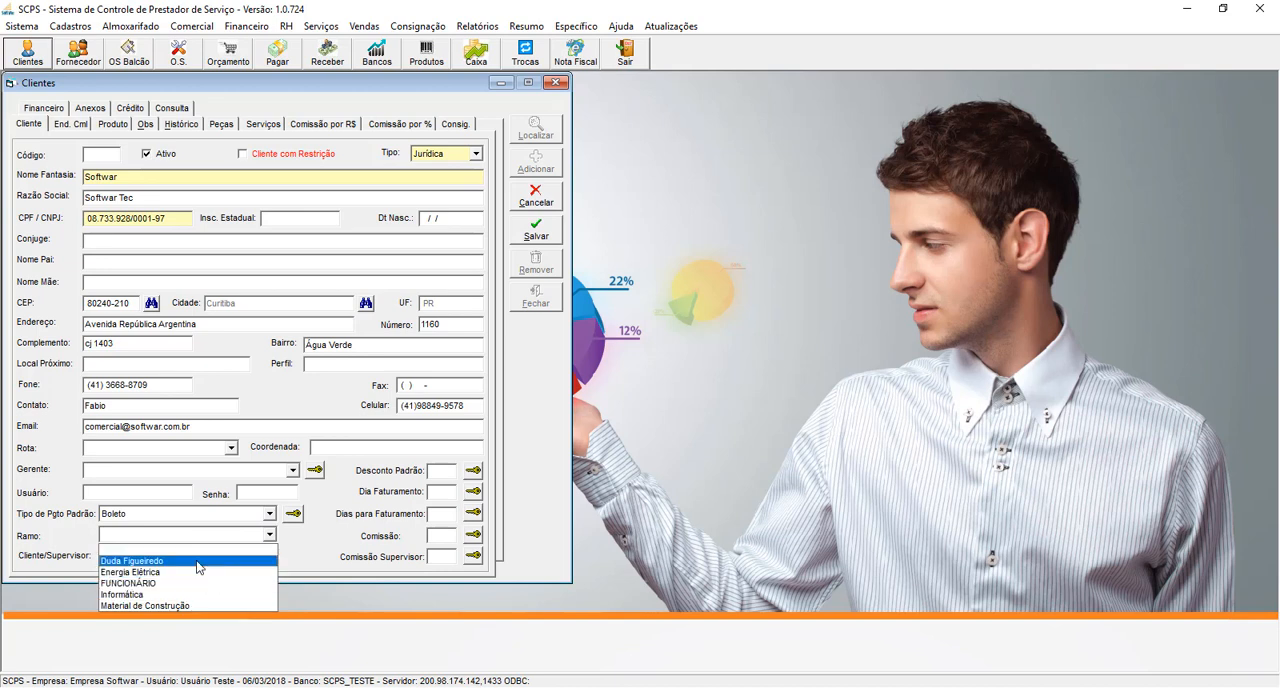
left_click(166, 606)
left_click(80, 27)
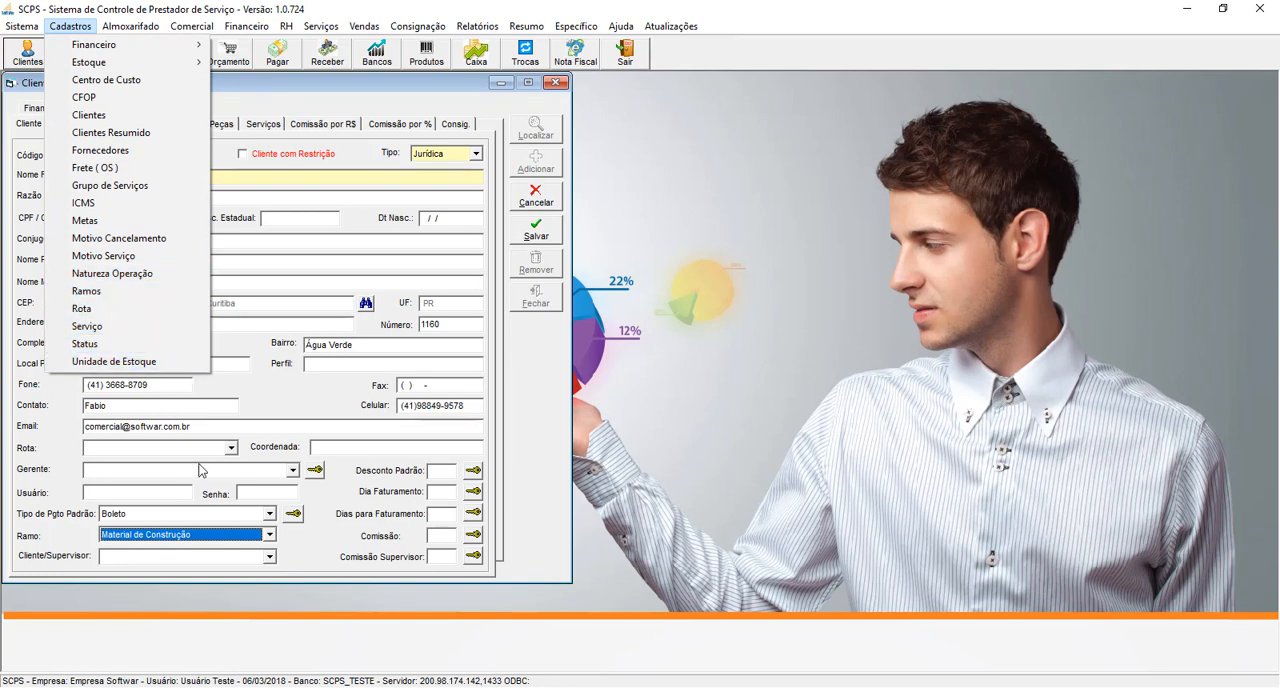
left_click(270, 535)
left_click(272, 536)
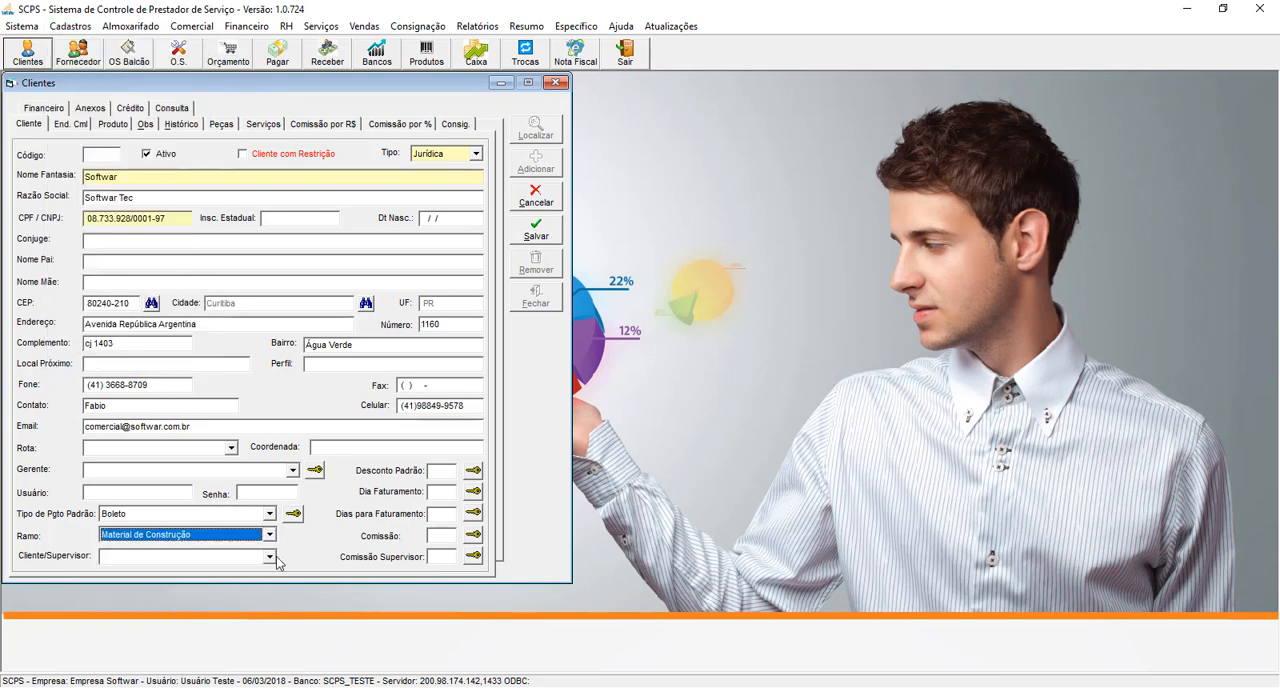
- Review the Cliente/Supervisor options and the default discount, billing day and commission fields without filling them in
left_click(271, 557)
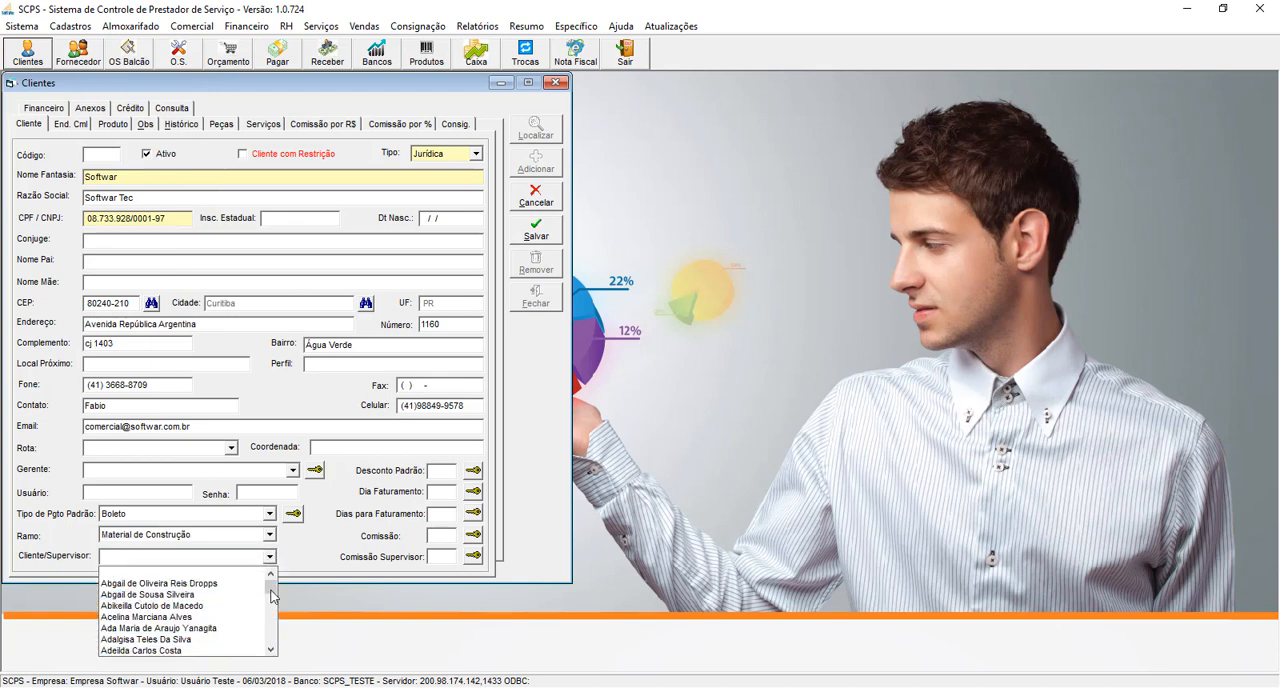
left_click(271, 558)
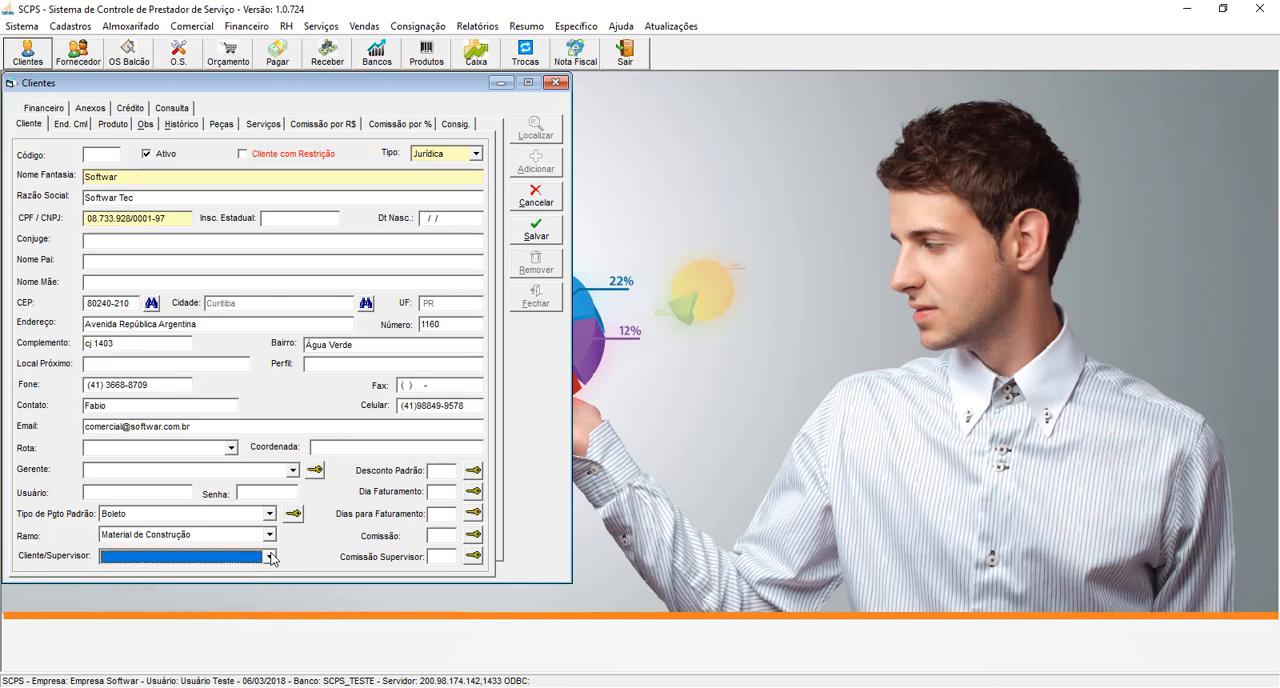
left_click(437, 472)
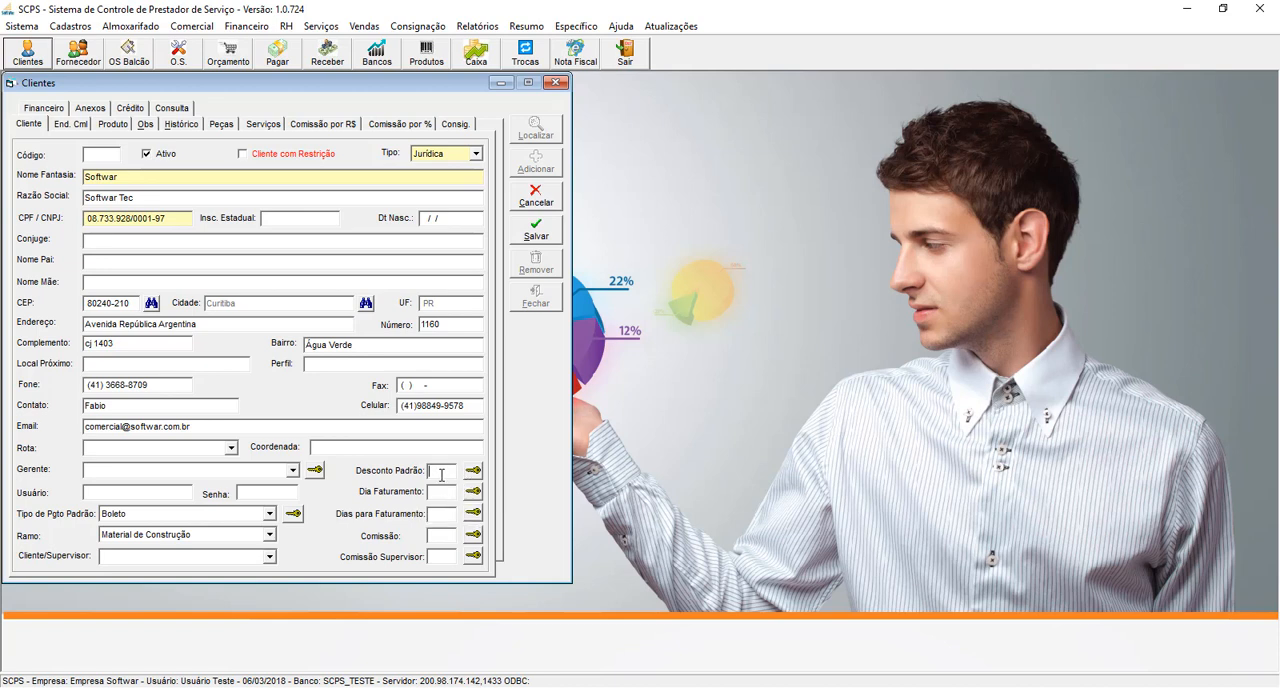
left_click(444, 495)
left_click(446, 513)
left_click(441, 537)
left_click(444, 556)
- Save the new client and open its commercial address data at the Empresa field
left_click(537, 238)
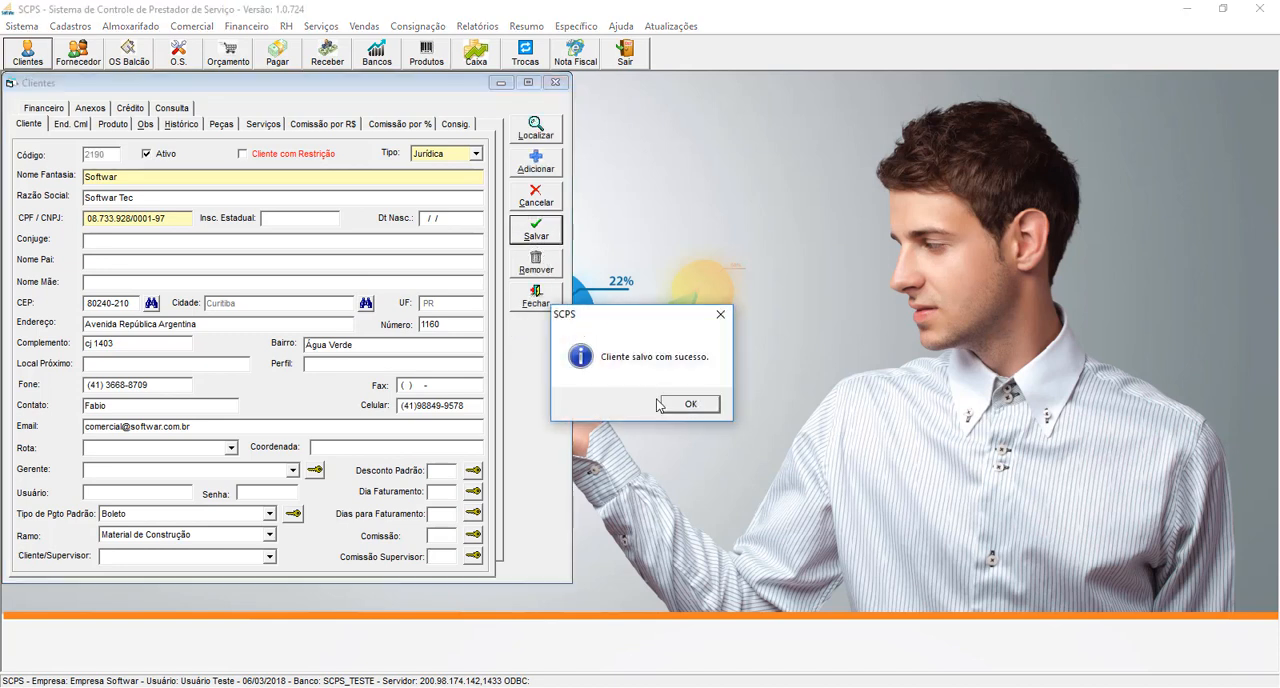
left_click(689, 403)
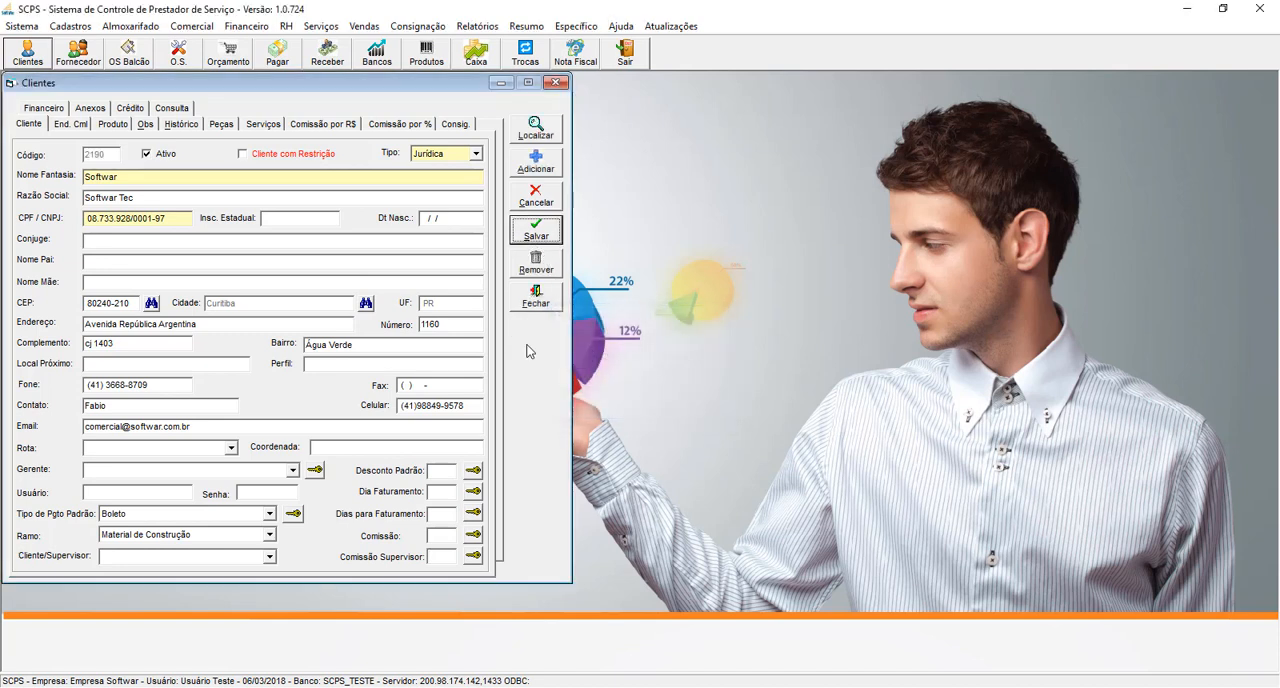
left_click(70, 125)
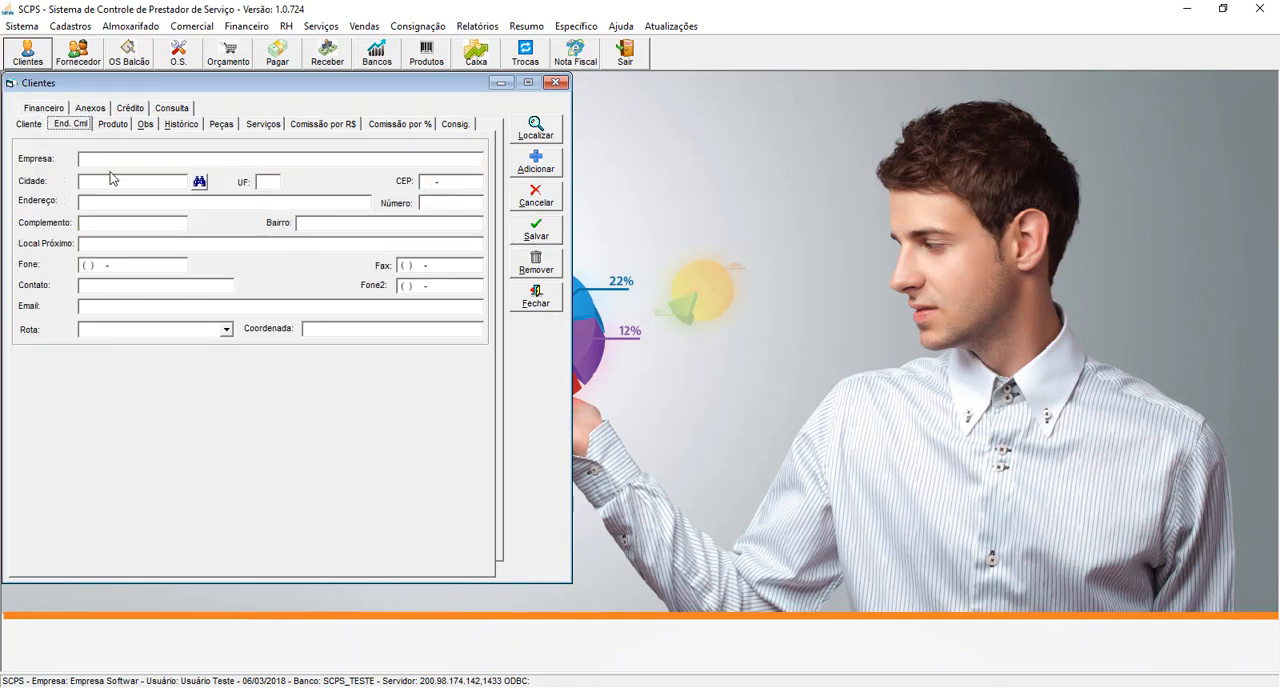
left_click(109, 157)
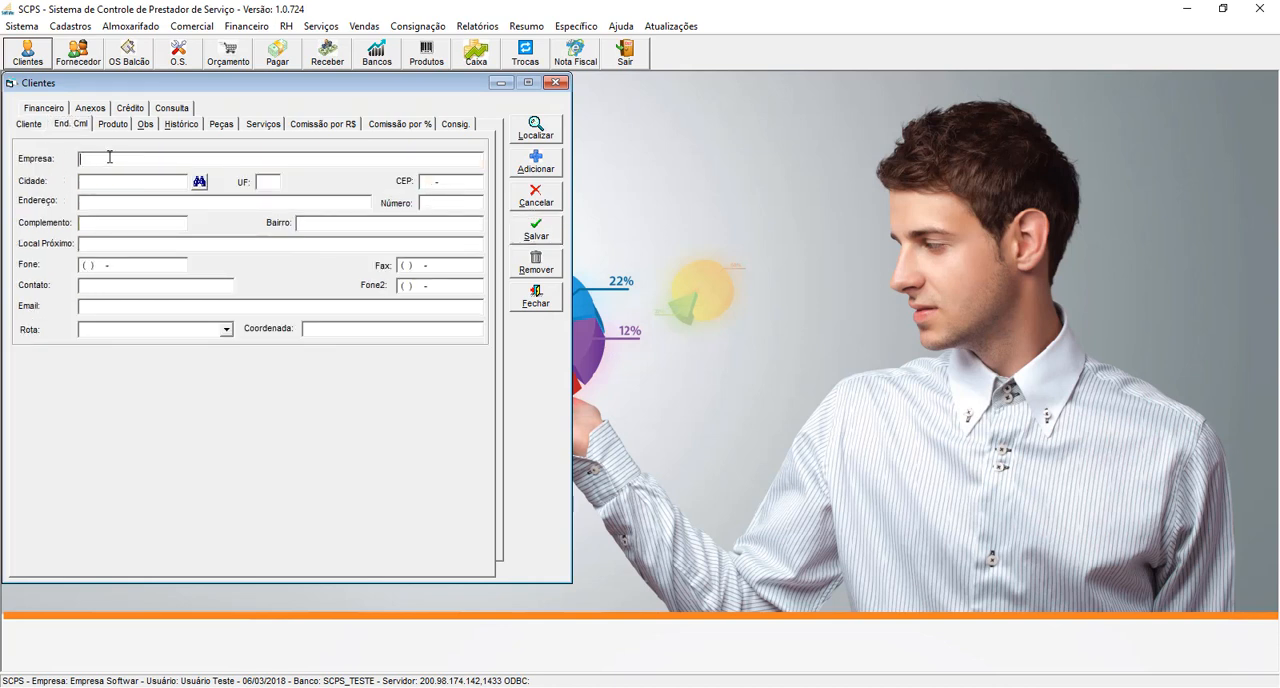
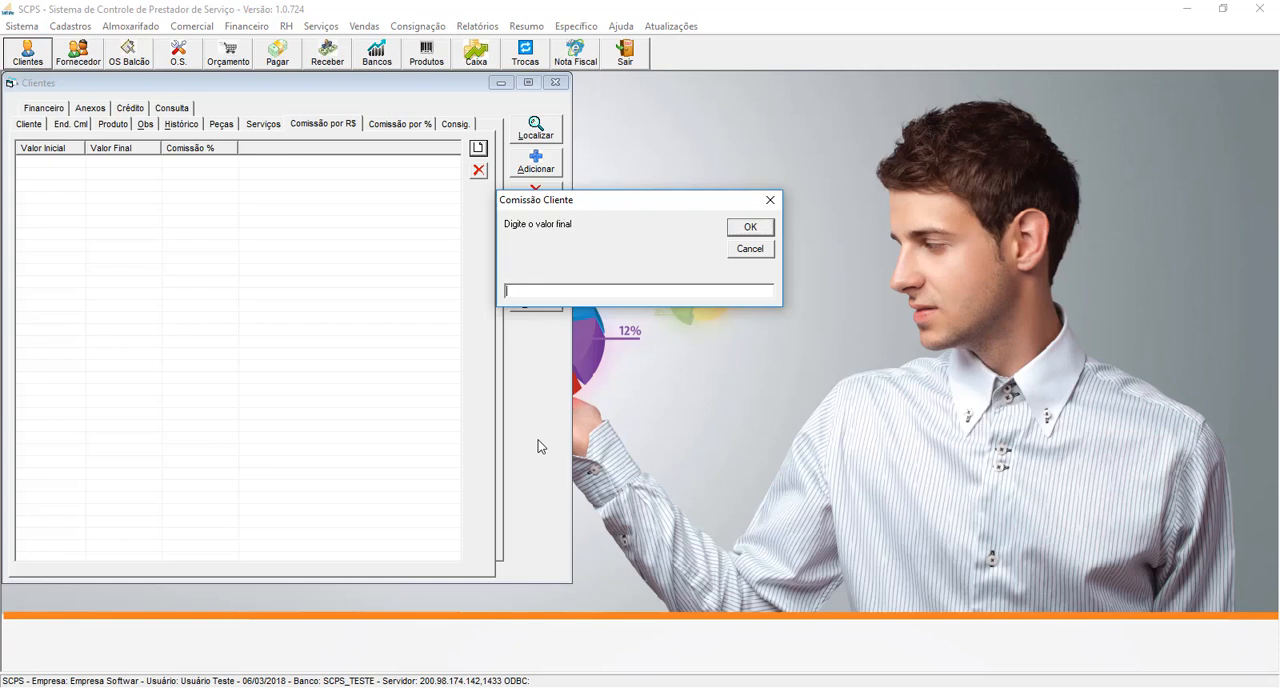
- Finish the client's commission range by amount with a final value of 1000
type("1000")
key("Return")
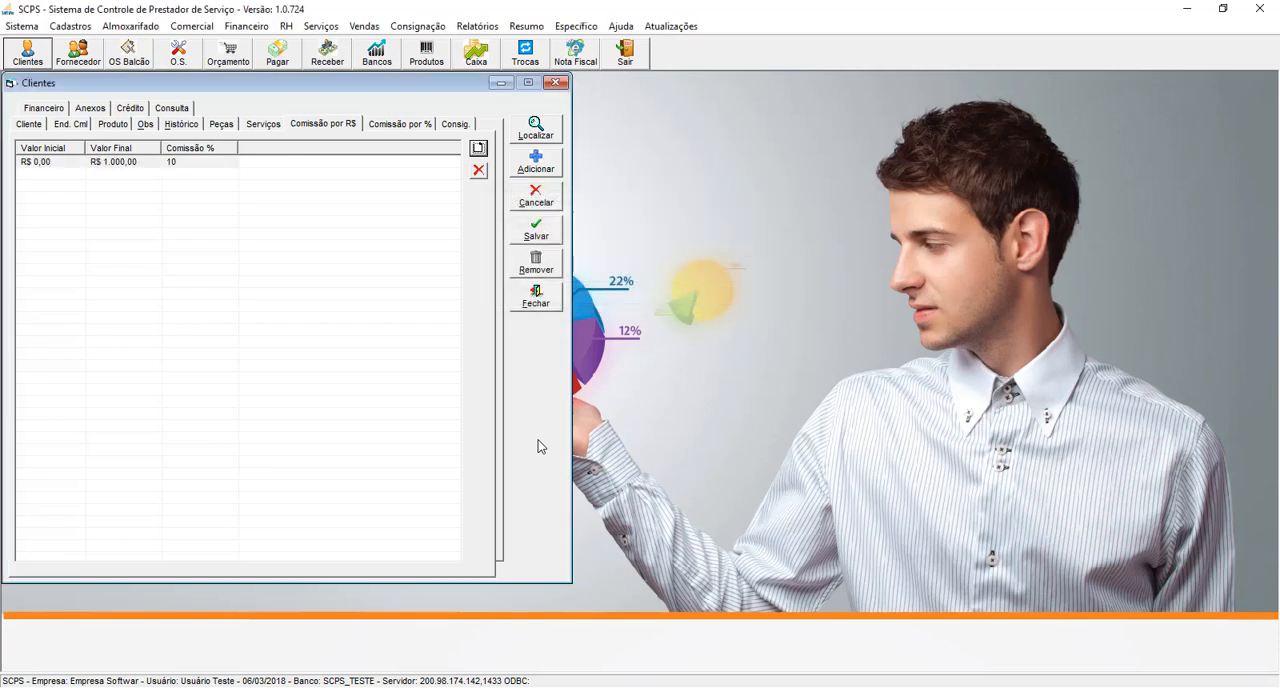
- Add a percentage-based commission of 50% for the range 30 to 80 and save the client
left_click(395, 126)
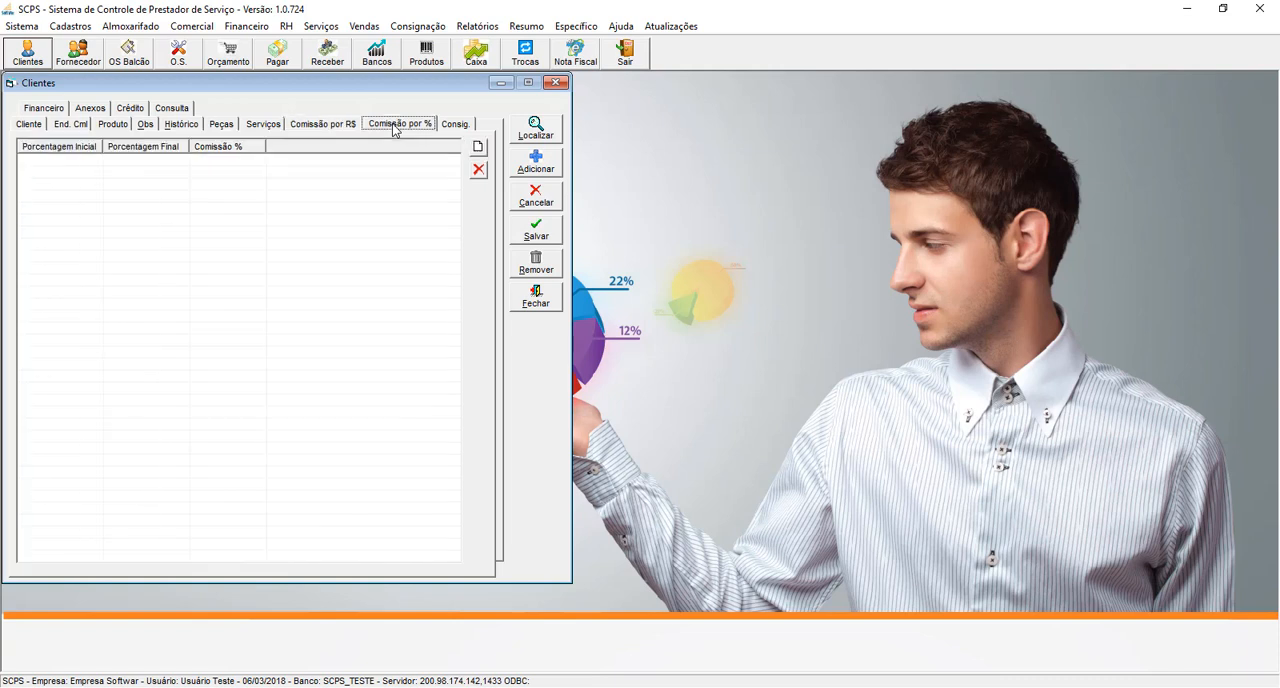
left_click(478, 147)
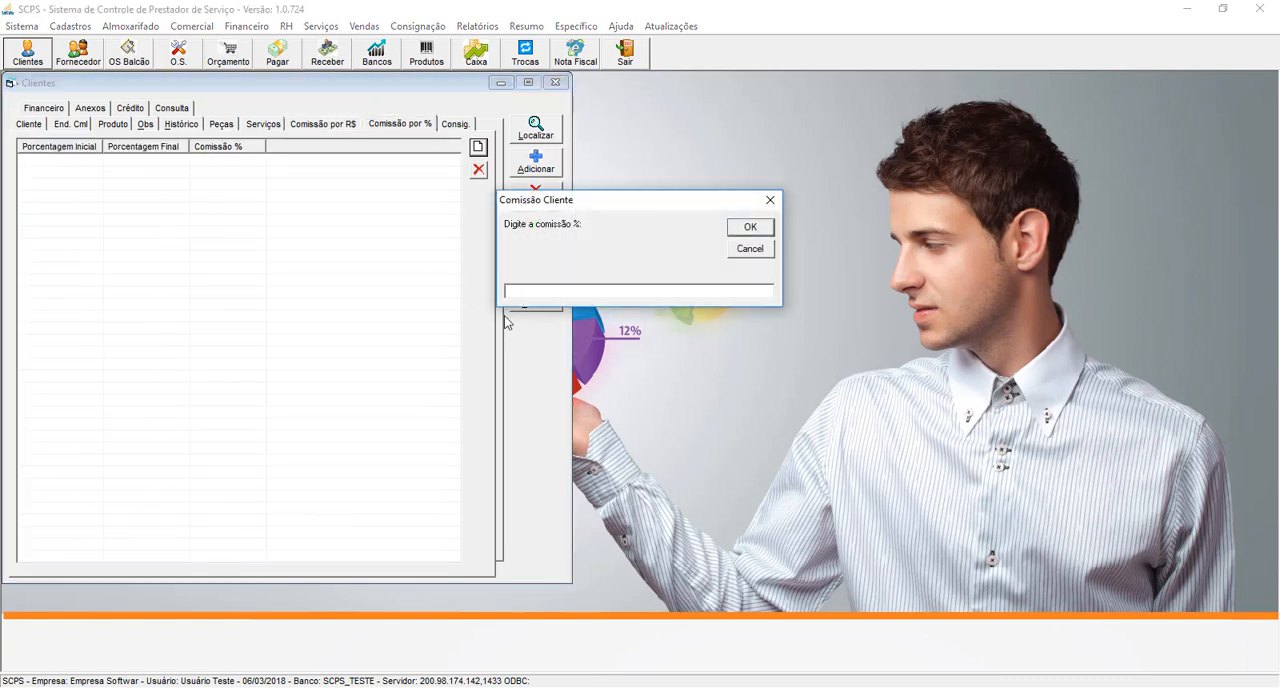
type("10")
key("Return")
type("30")
key("Return")
type("80")
key("Return")
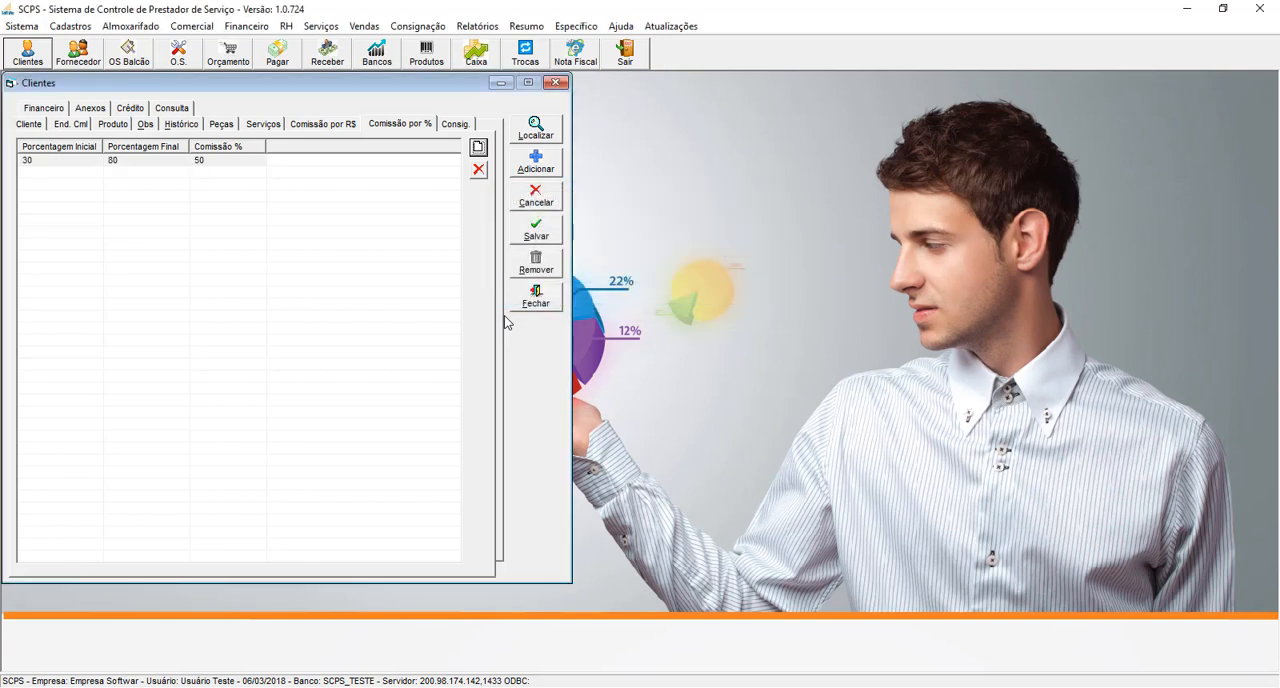
left_click(540, 237)
left_click(688, 404)
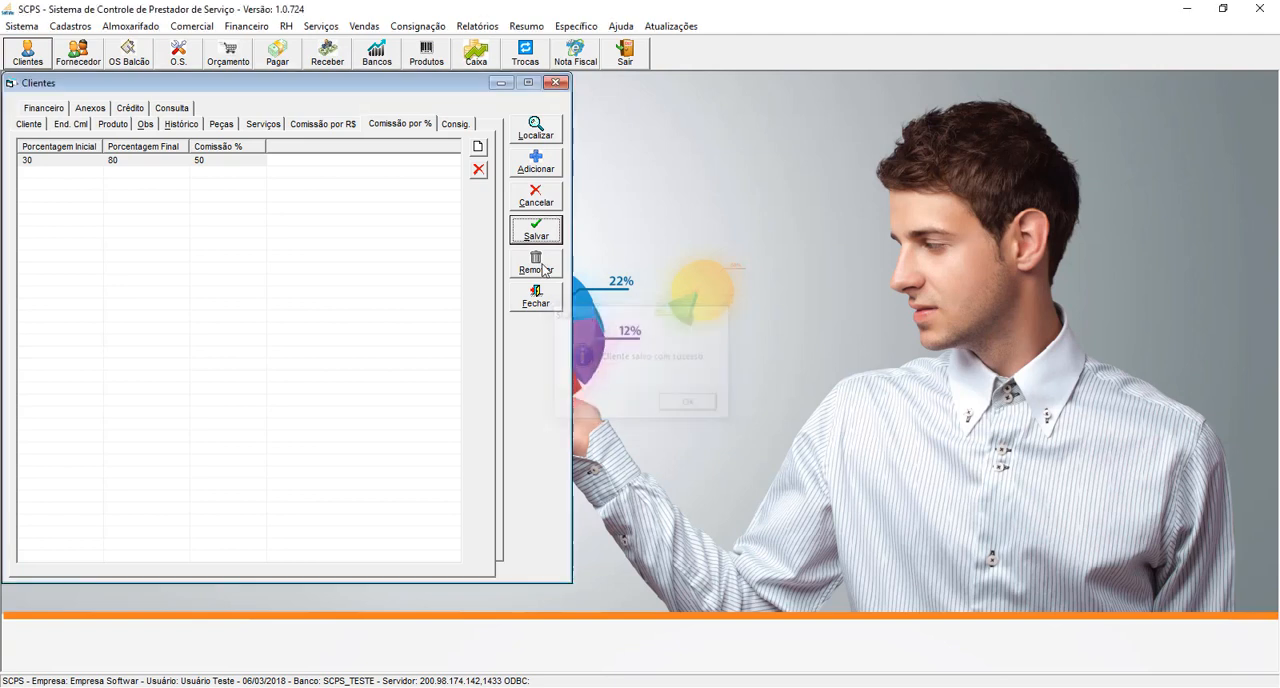
- Review the client's consignment list and financial instalment data
left_click(455, 124)
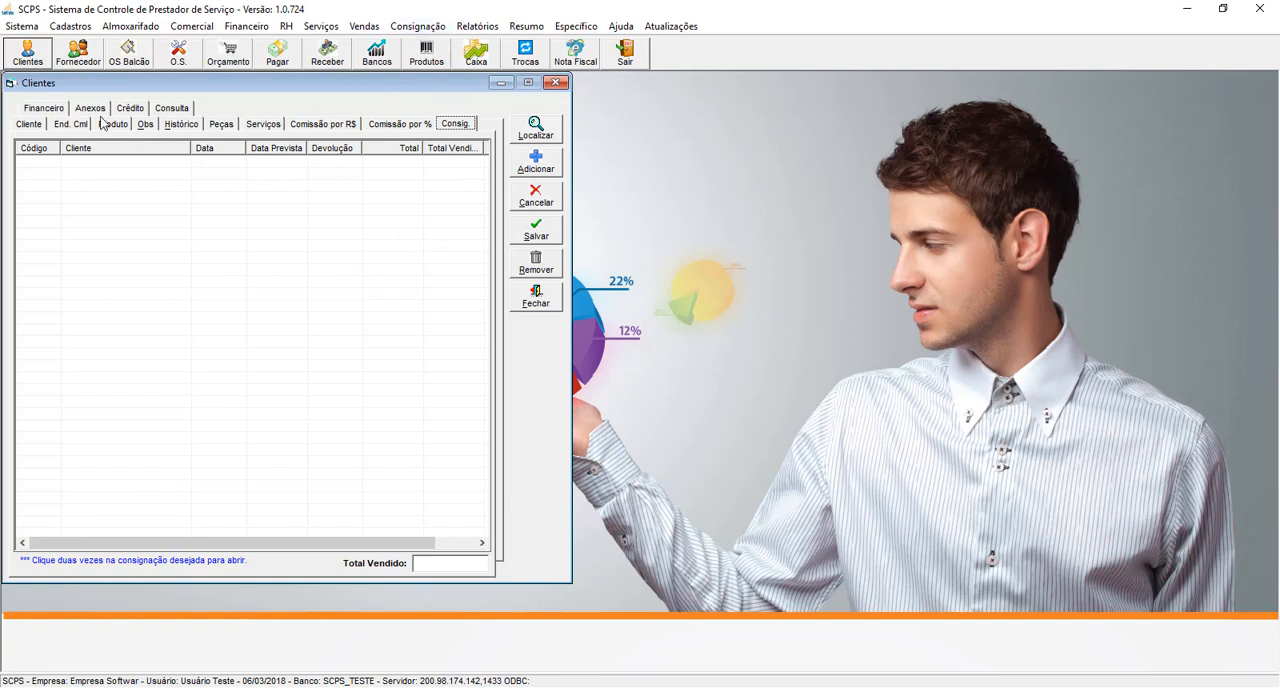
left_click(57, 109)
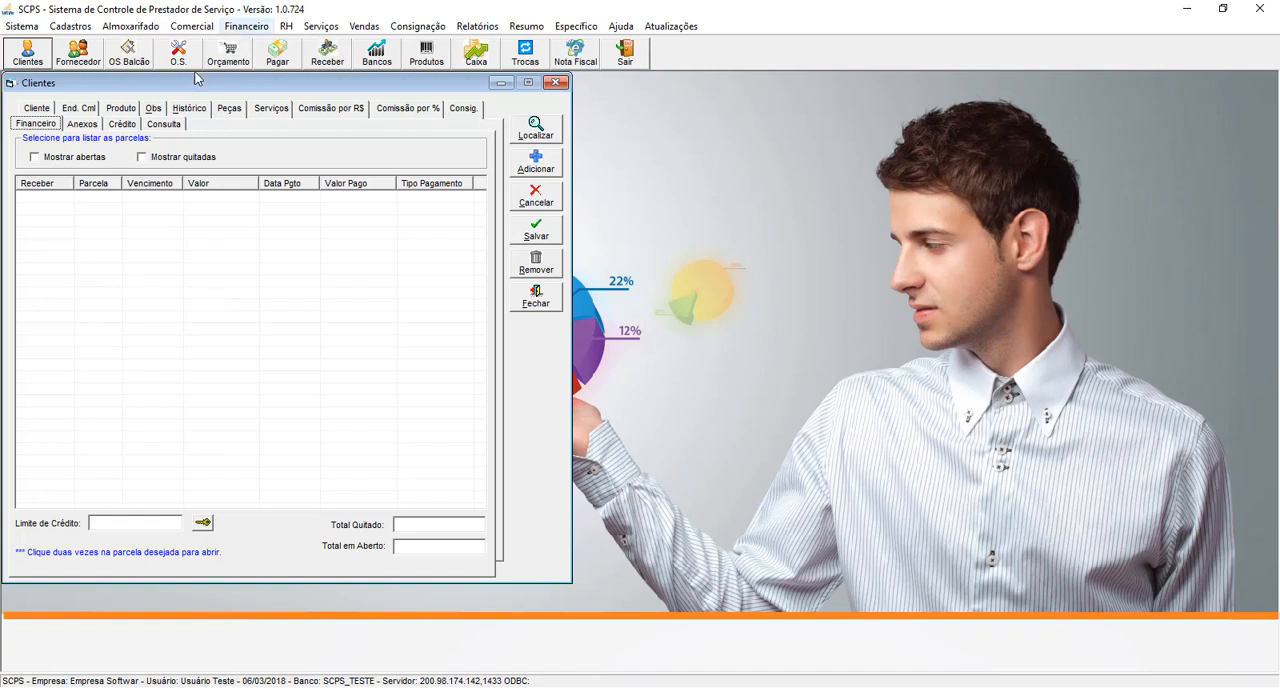
- Start a new client attachment named "Anexo Exemplo" and open the file selection for it
left_click(84, 124)
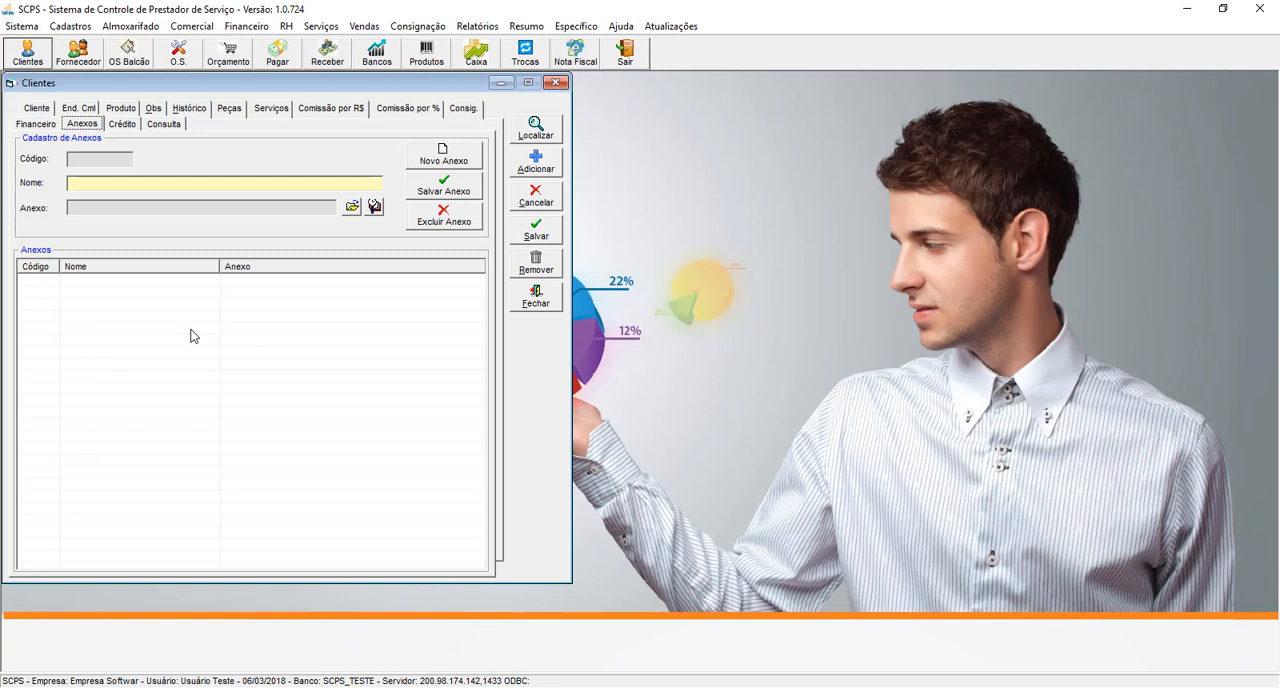
left_click(449, 163)
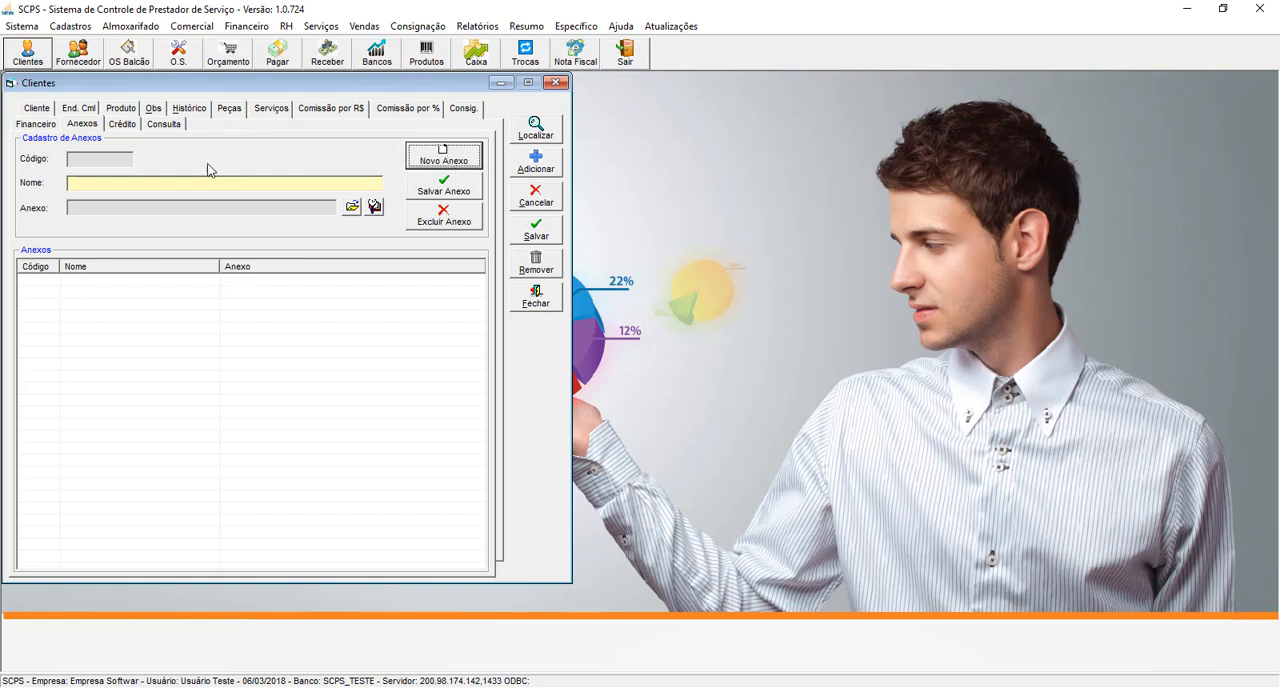
left_click(161, 188)
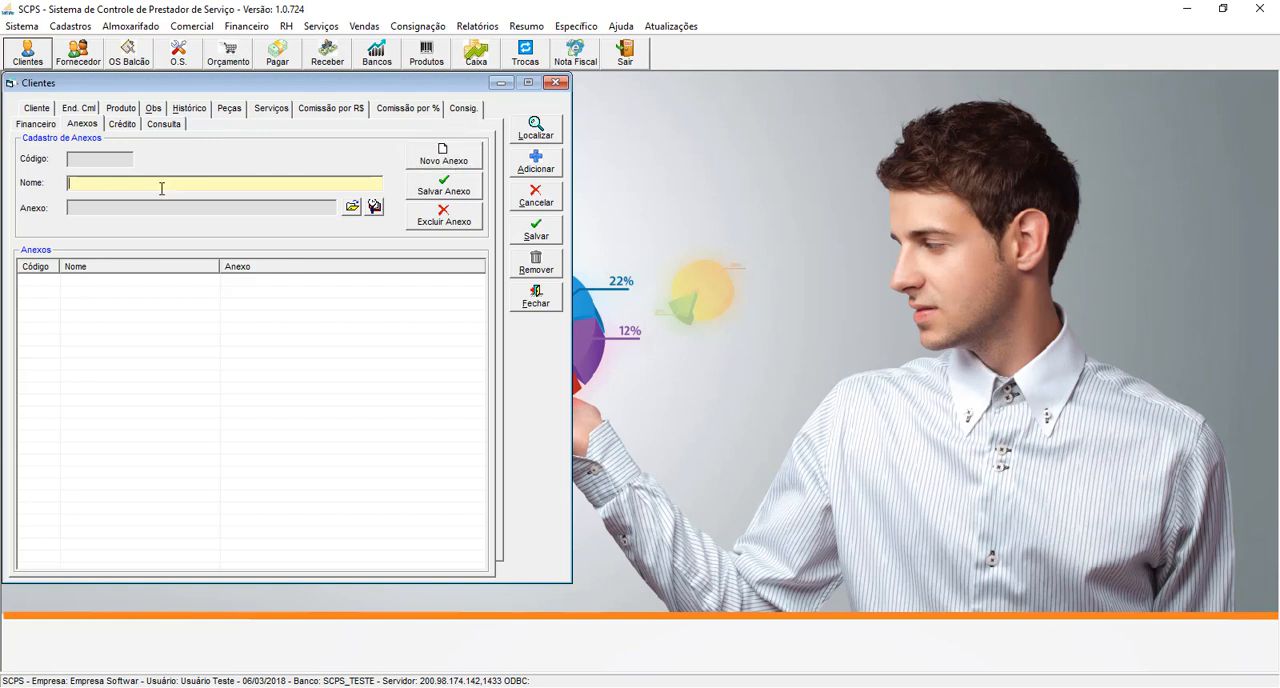
type("Anexo Ee")
type("emplo")
left_click(351, 207)
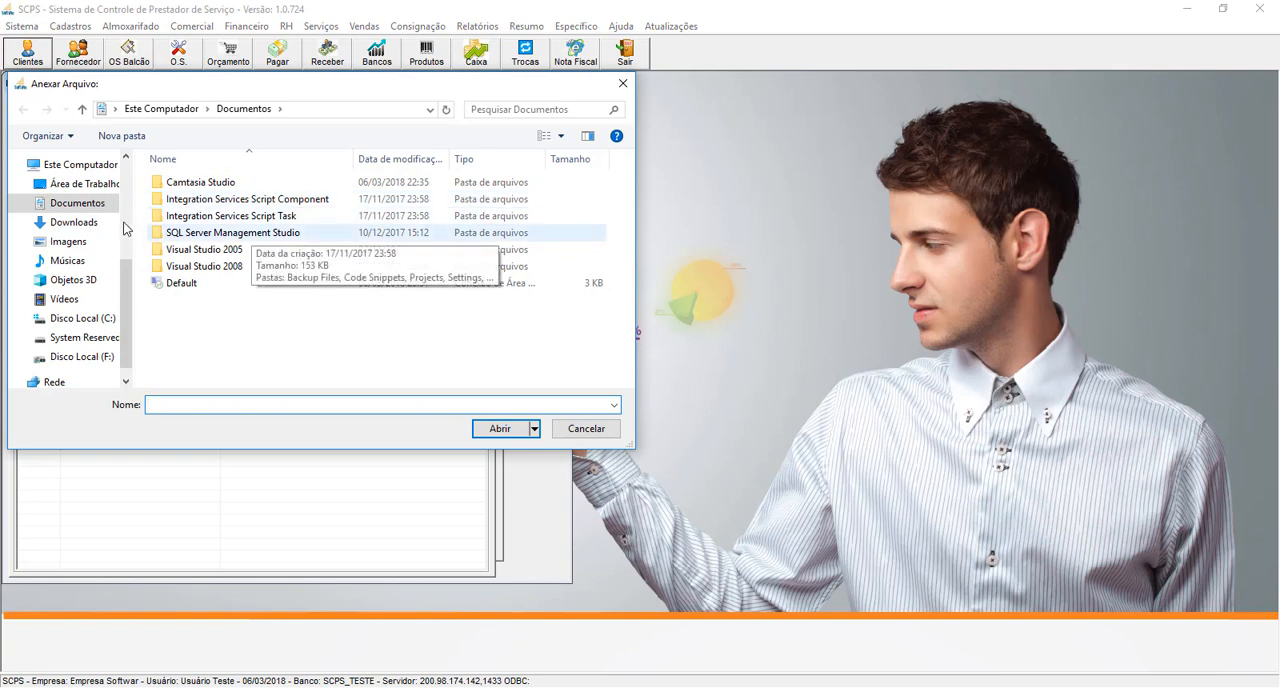
- Look through the Área de Trabalho, Imagens and Disco Local (C:) folders for a file to attach
left_click(86, 183)
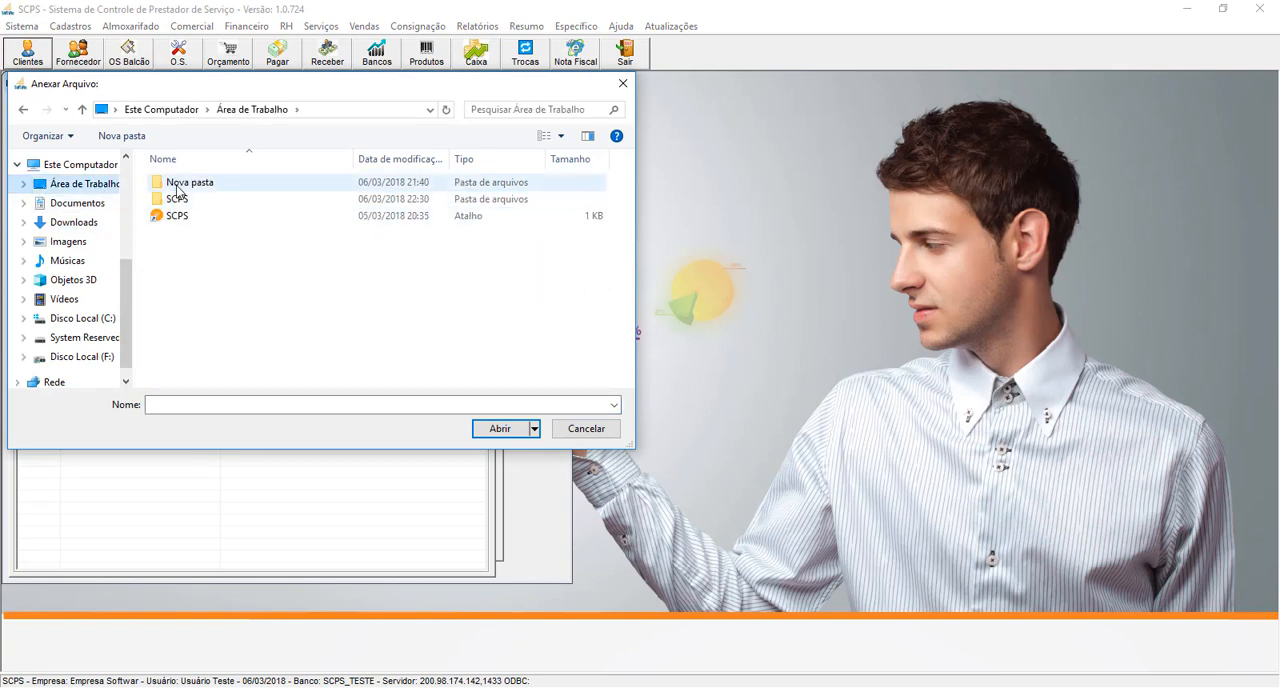
double_click(180, 186)
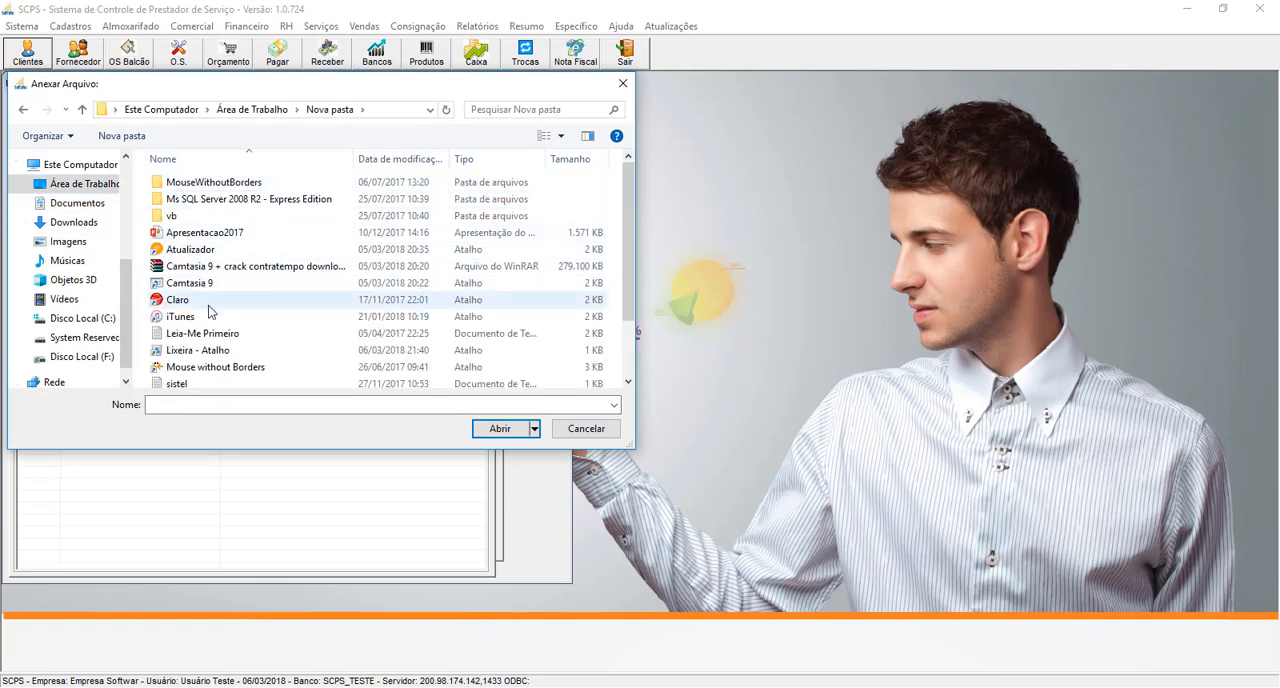
scroll(210, 313, "down", 2)
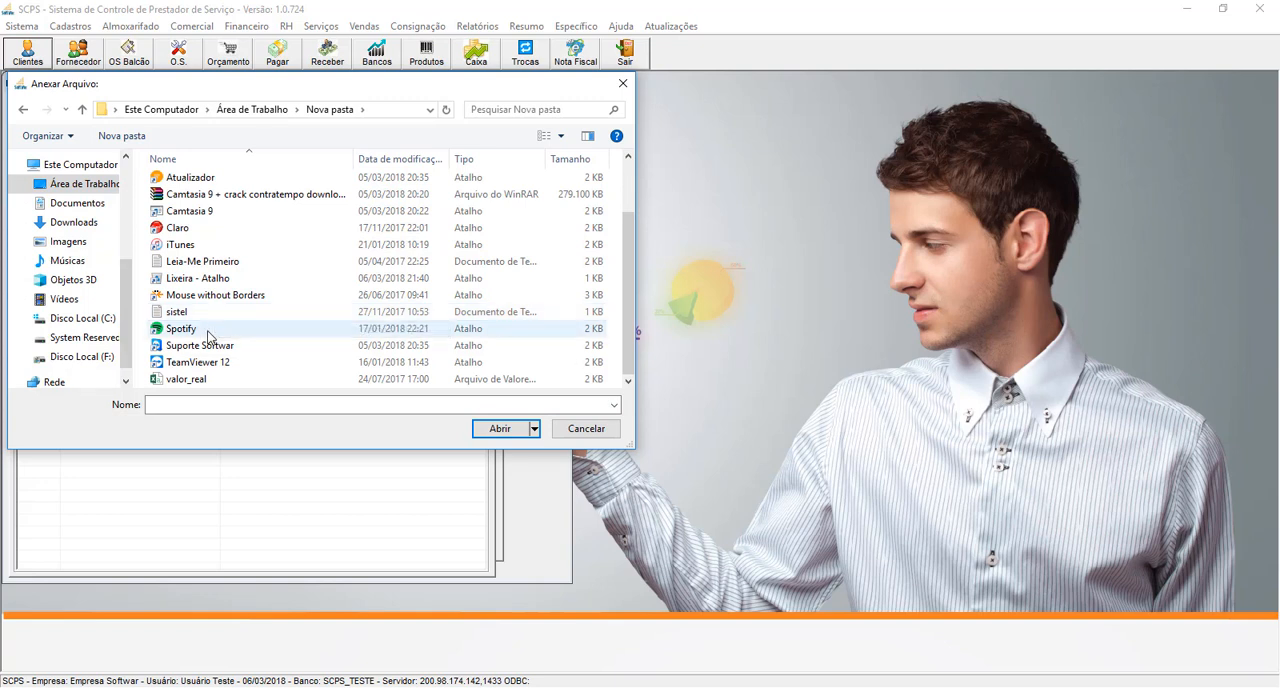
scroll(205, 320, "up", 2)
double_click(173, 215)
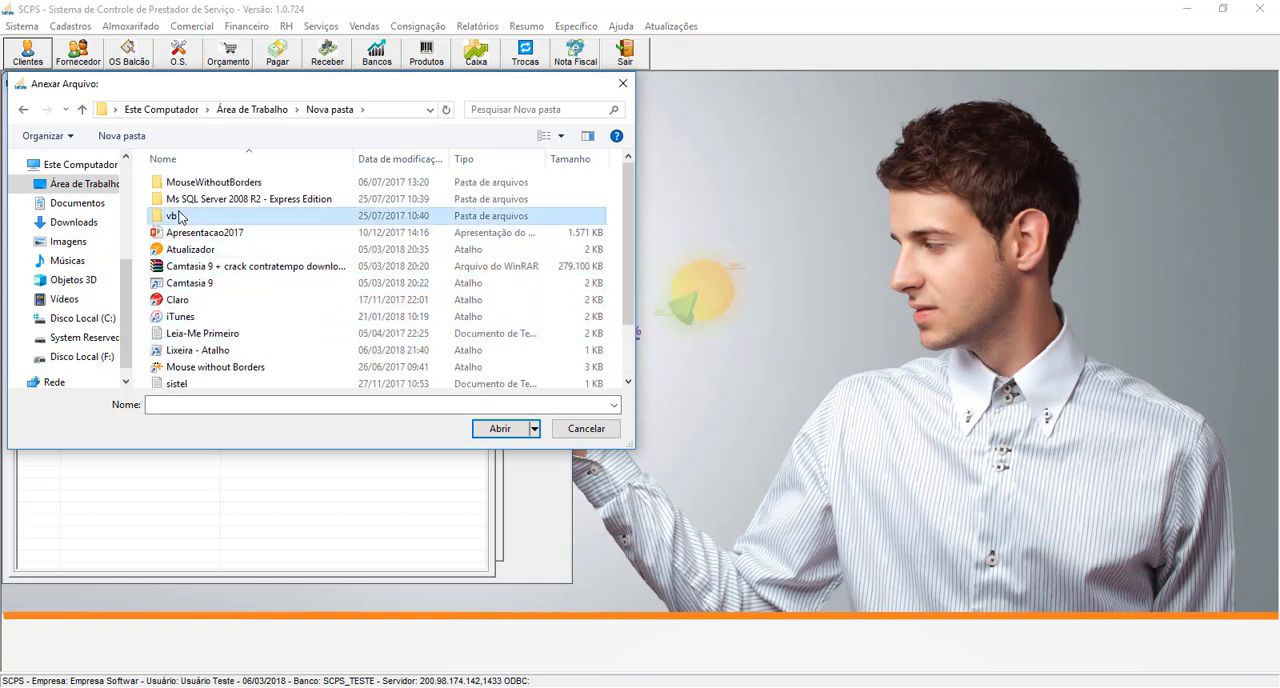
double_click(171, 187)
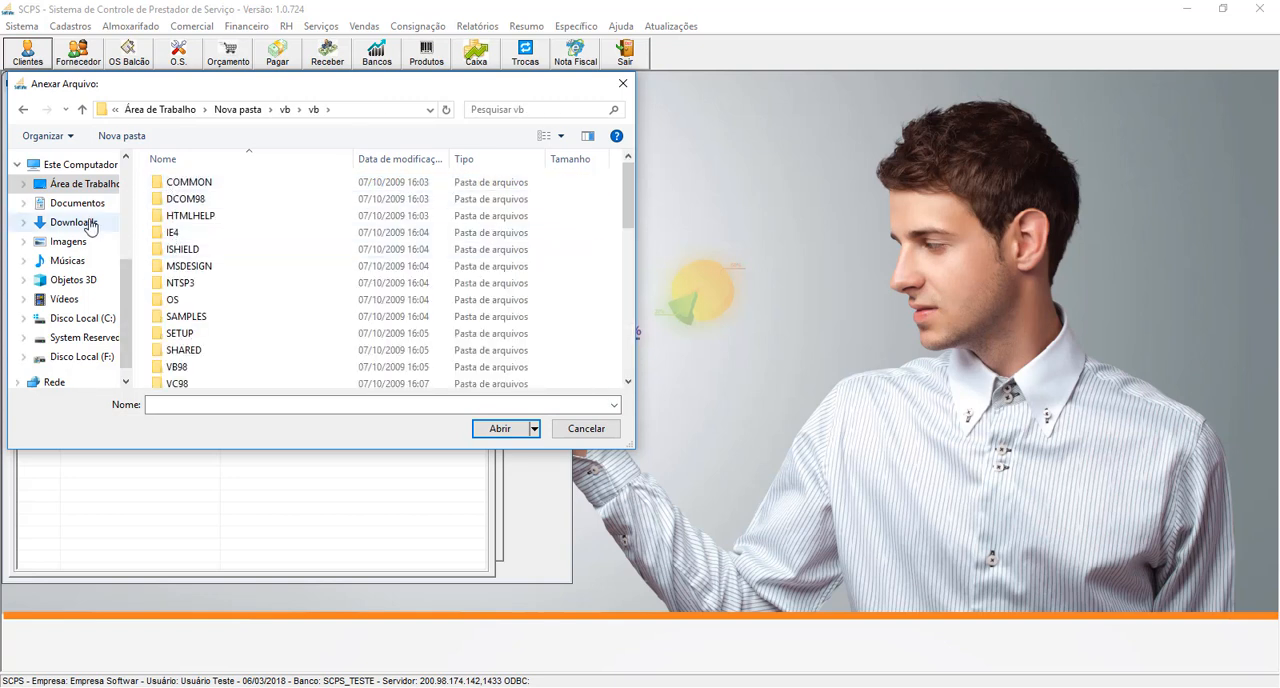
left_click(80, 242)
double_click(189, 250)
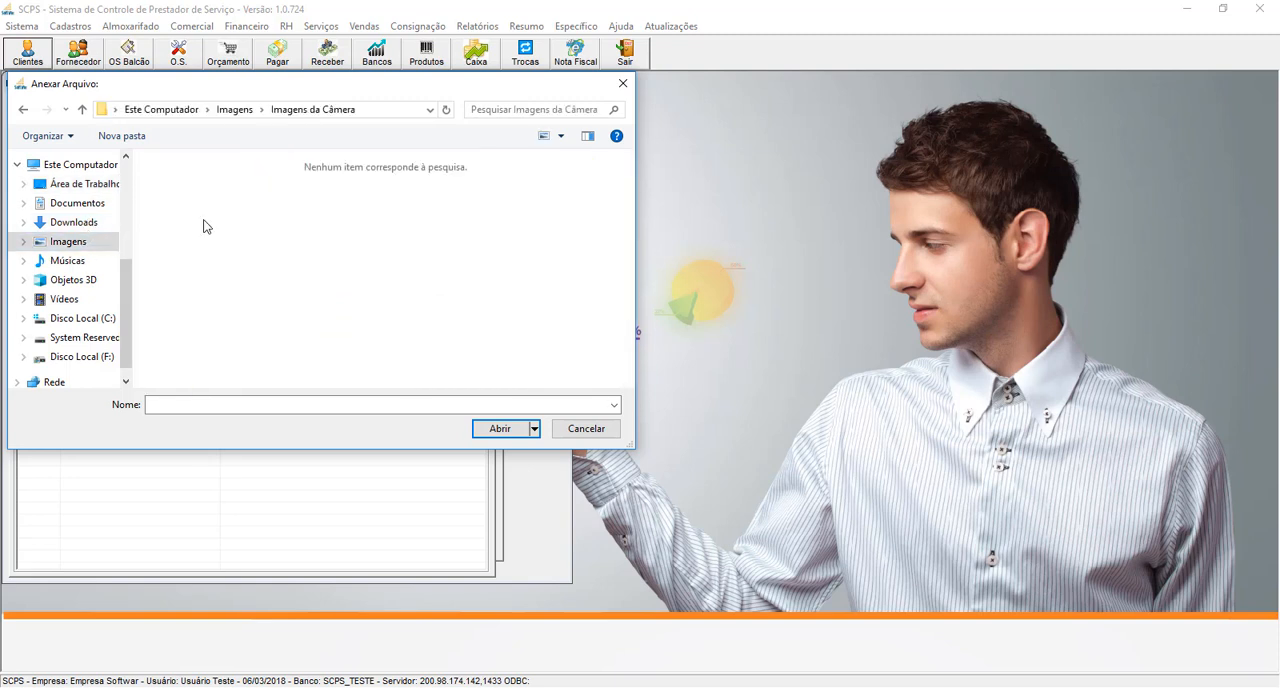
left_click(84, 243)
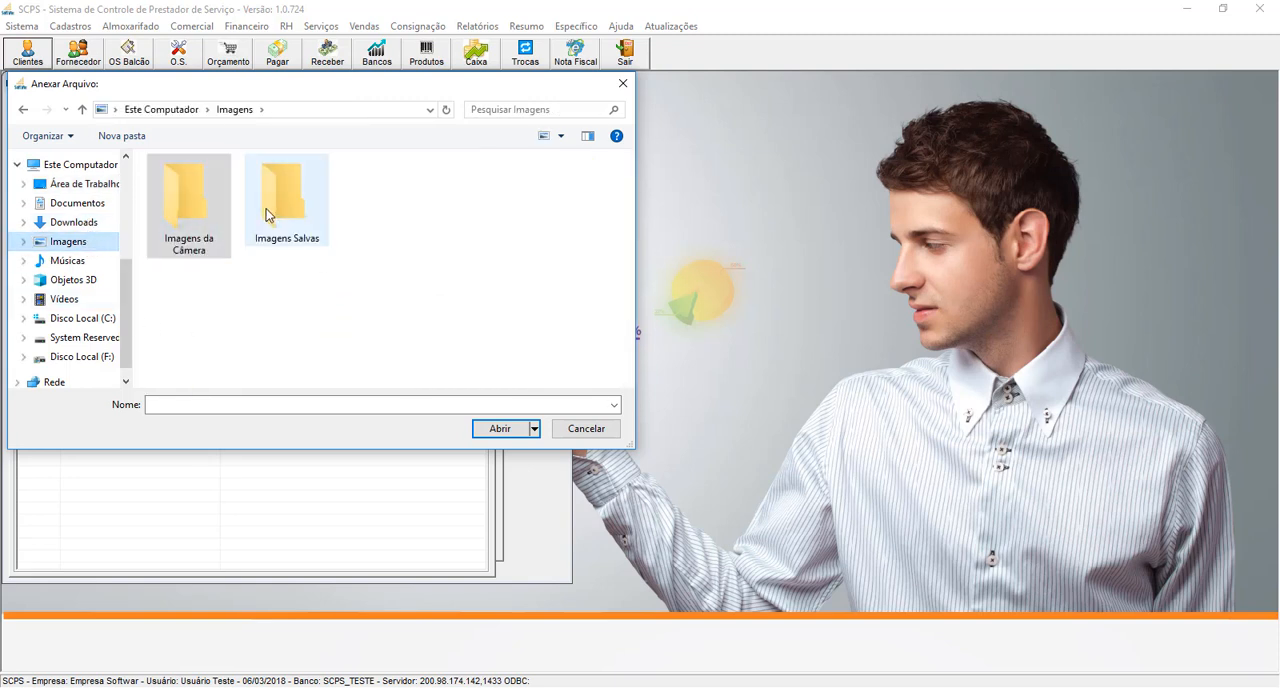
double_click(271, 215)
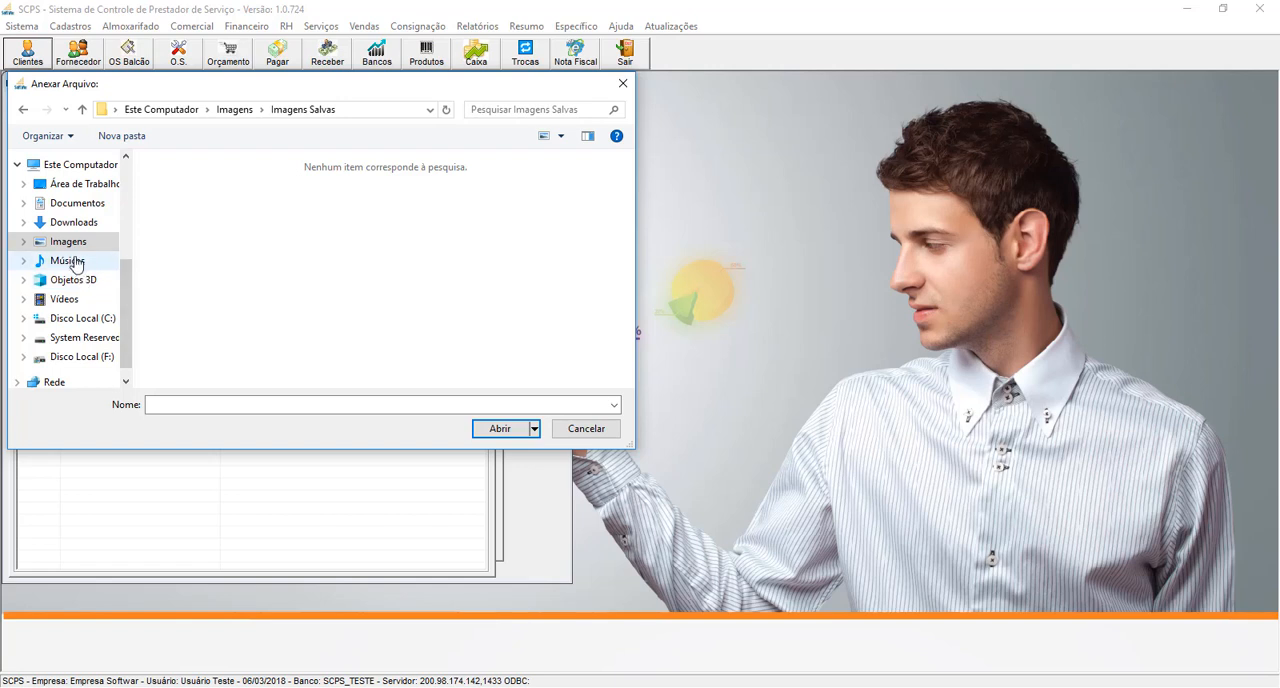
left_click(80, 318)
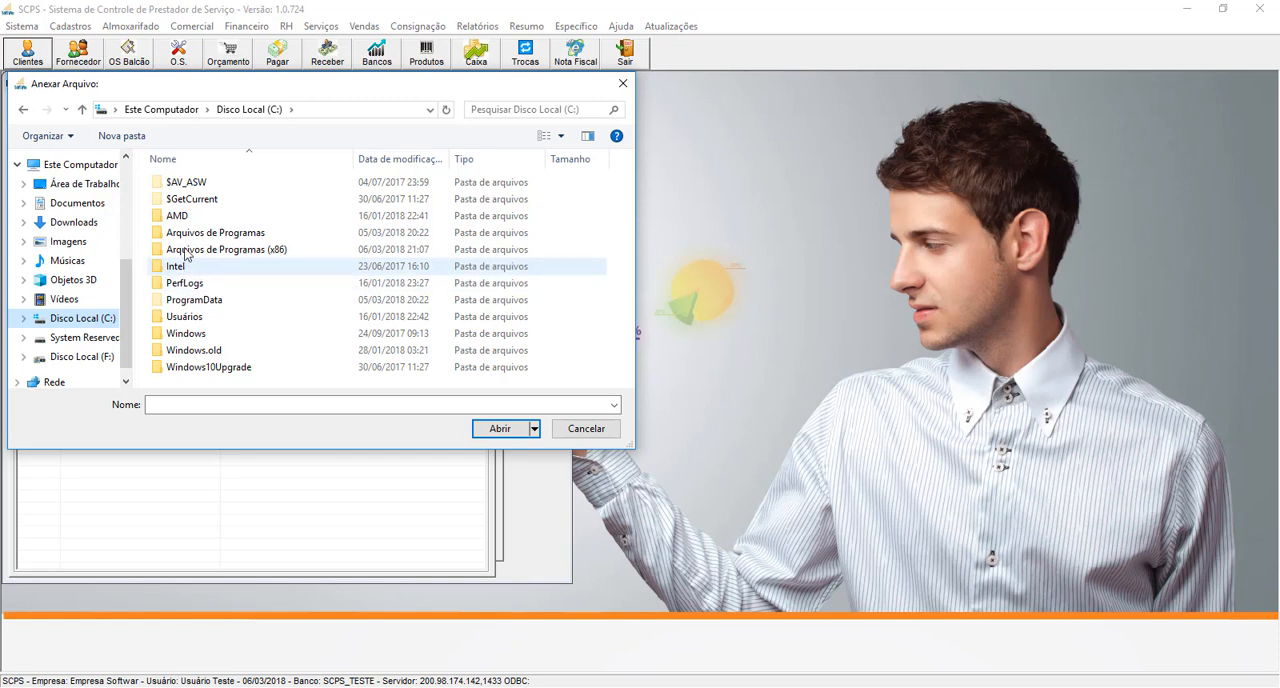
- Look through the Sispark folder inside F:\Softwar for a file to attach and return to Softwar
left_click(85, 356)
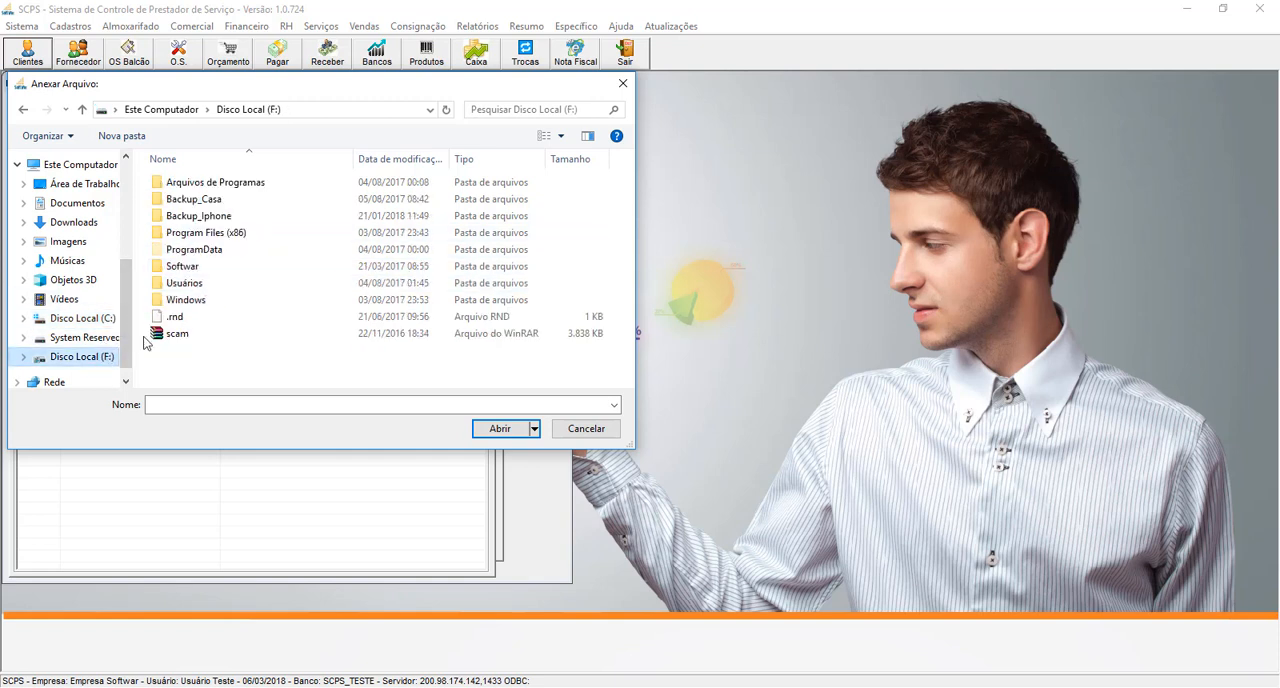
double_click(182, 267)
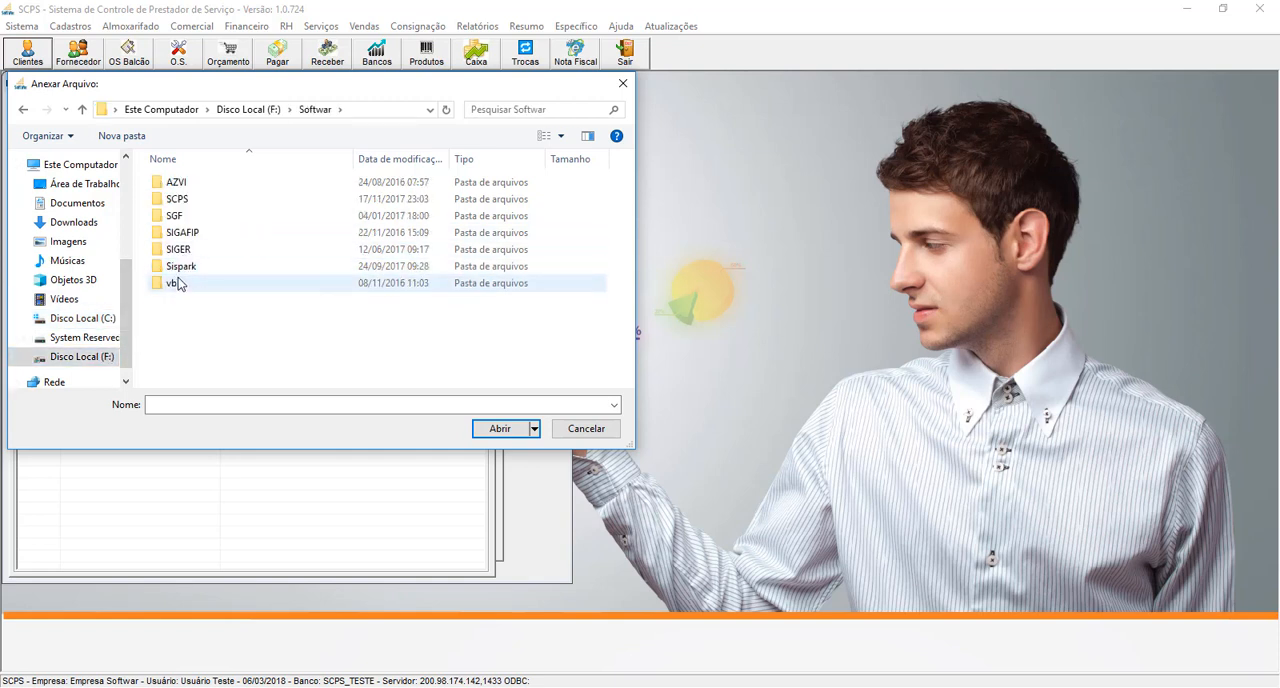
double_click(178, 266)
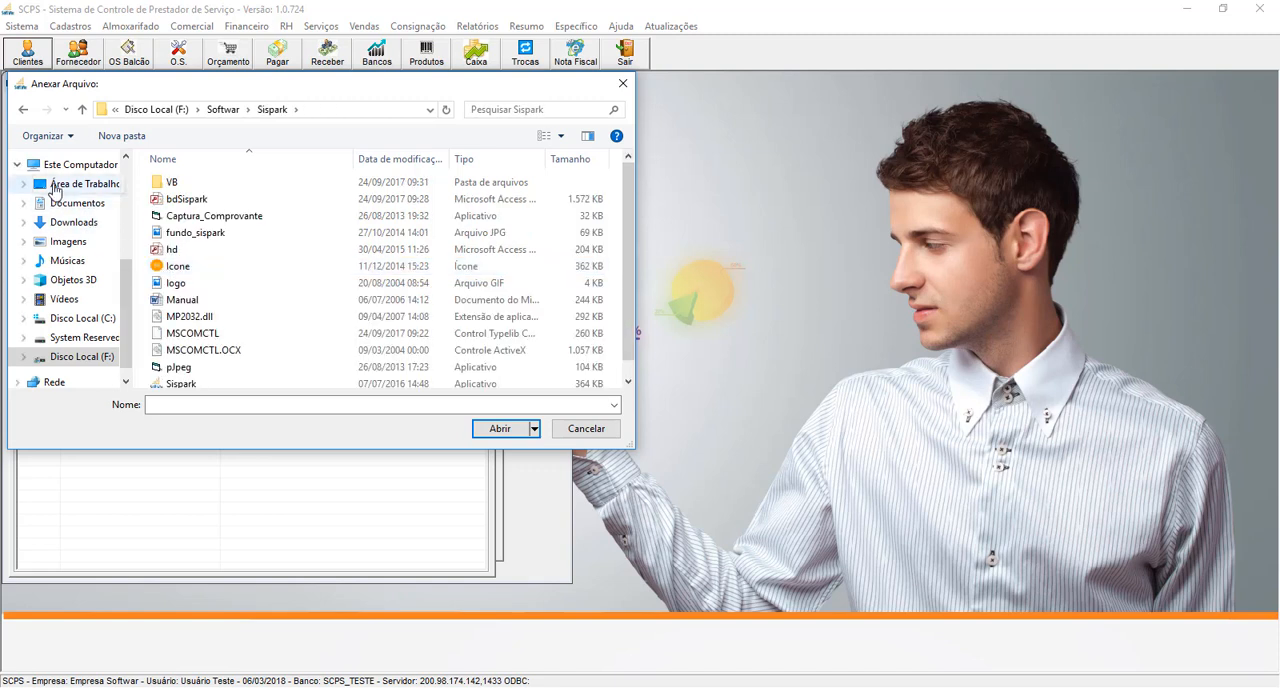
scroll(175, 266, "down", 1)
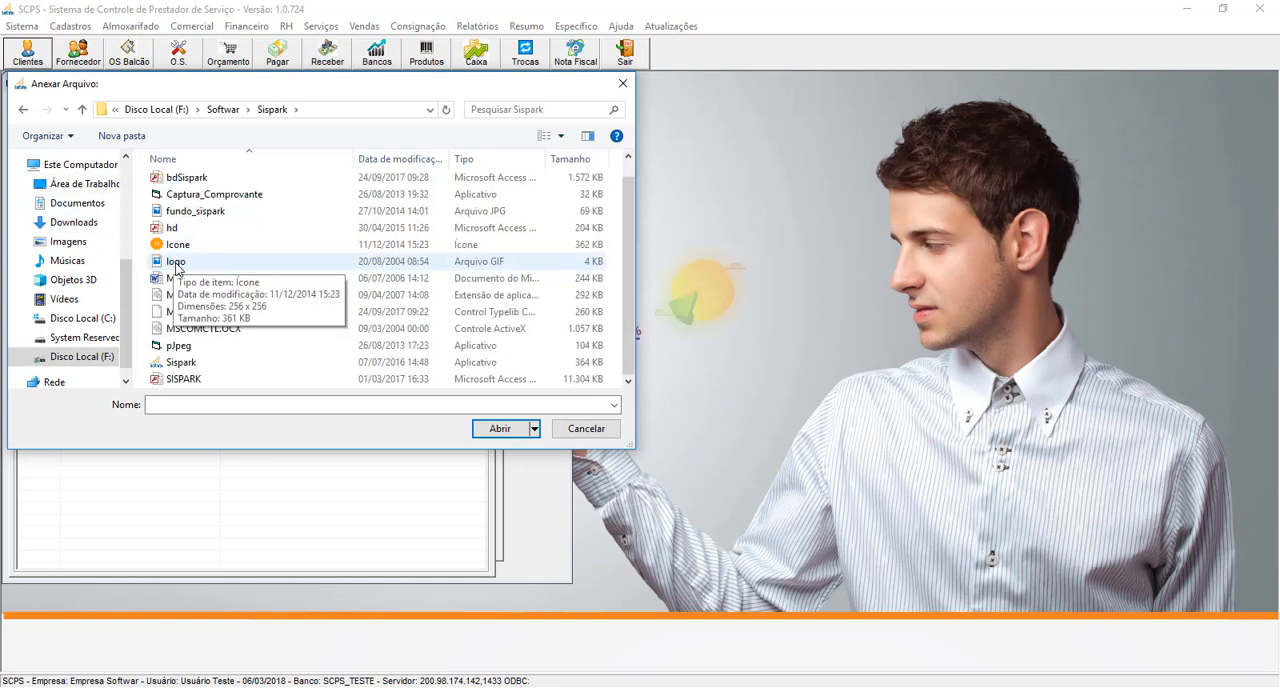
scroll(176, 267, "up", 1)
scroll(176, 267, "down", 1)
scroll(176, 267, "up", 1)
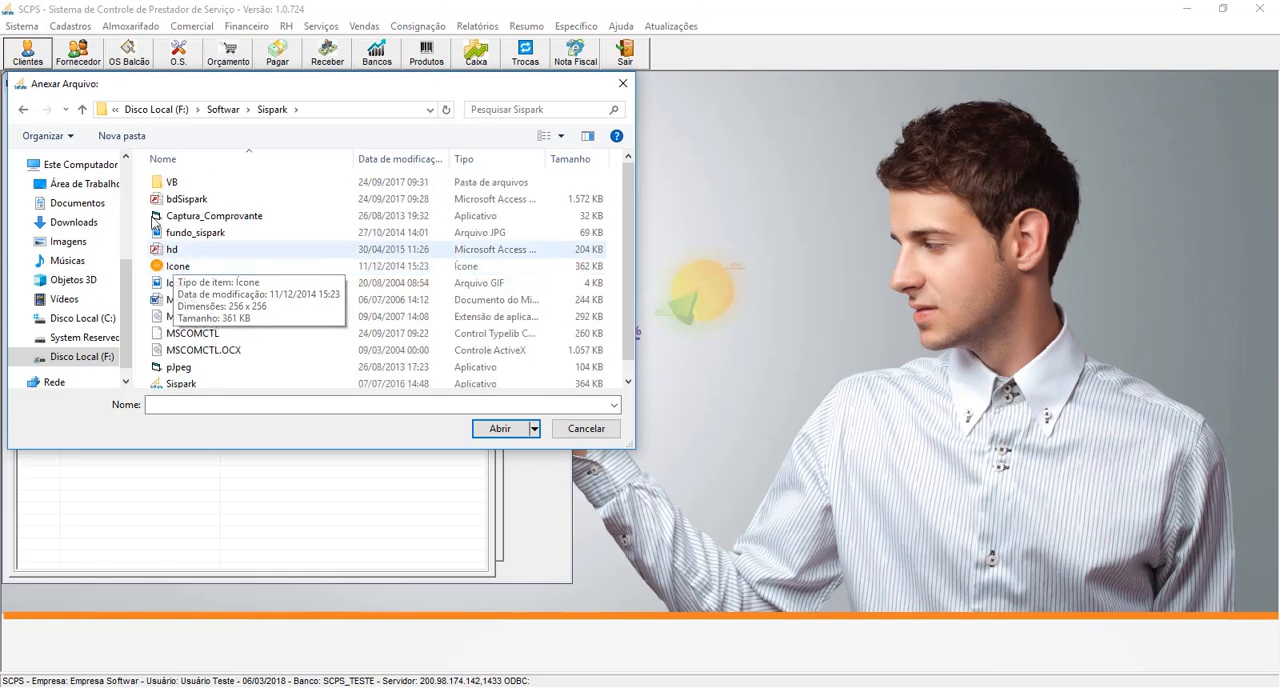
left_click(22, 110)
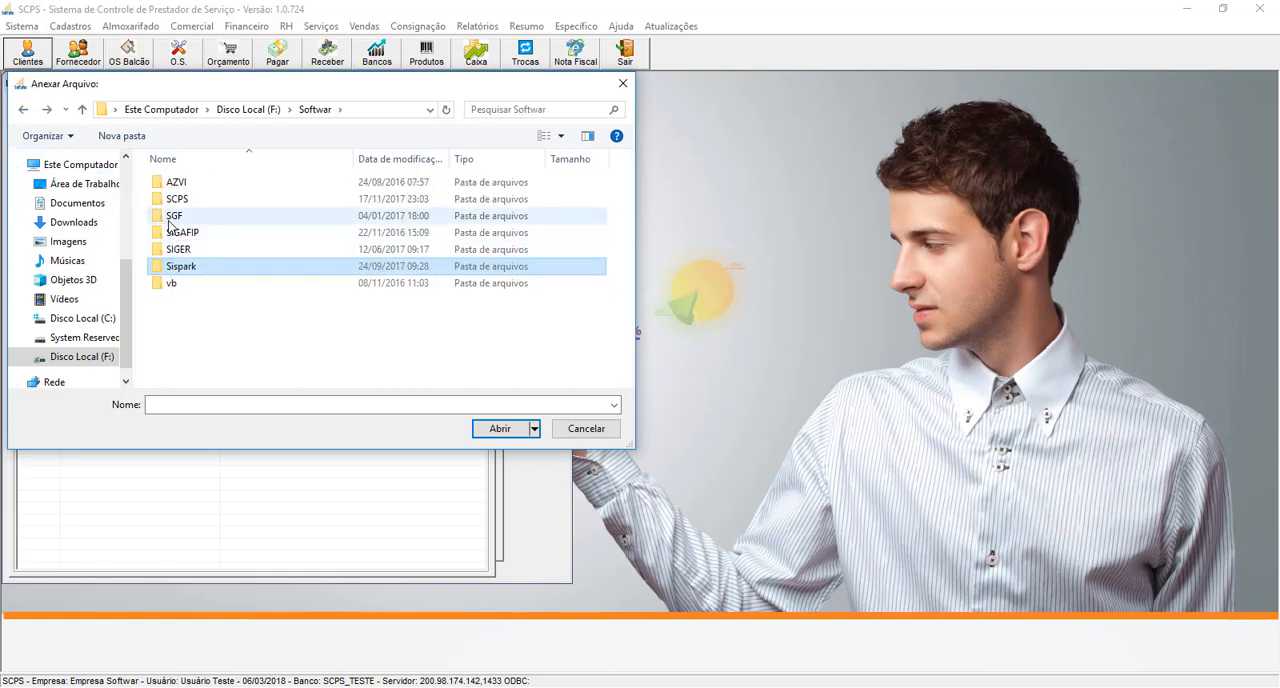
- Attach the file logo_fundo_transparente from the SIGER folder and save the attachment
left_click(176, 250)
double_click(176, 250)
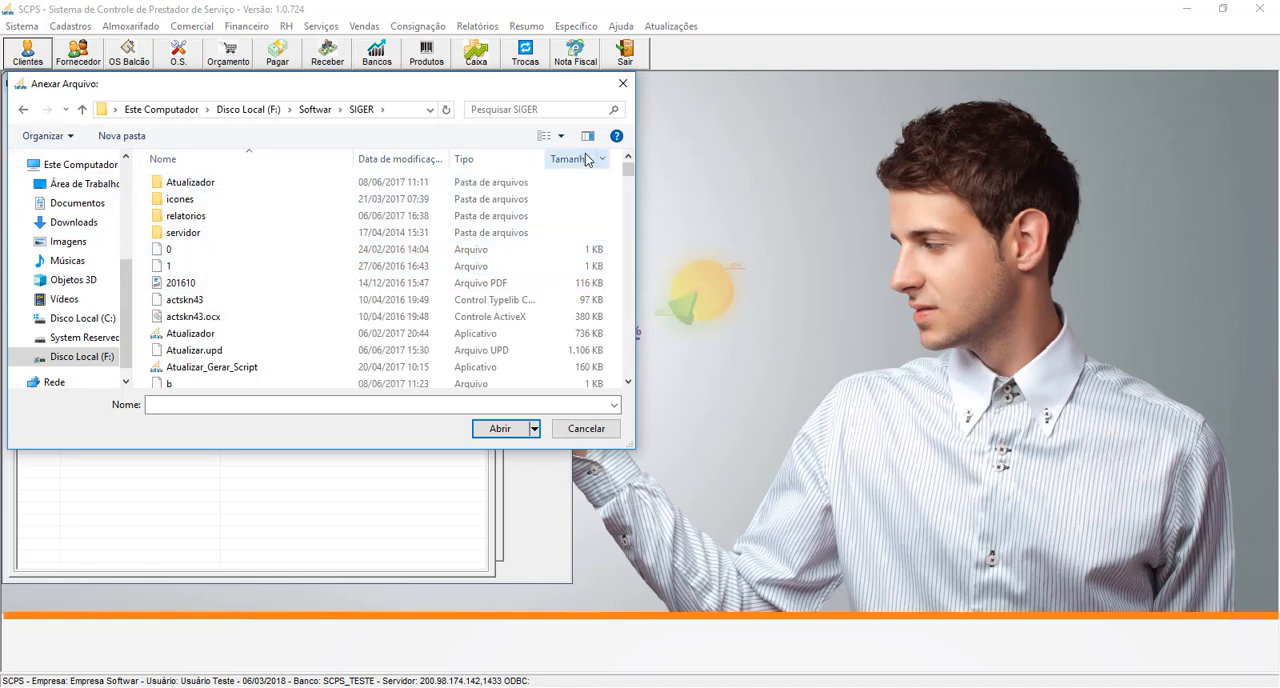
scroll(480, 240, "down", 5)
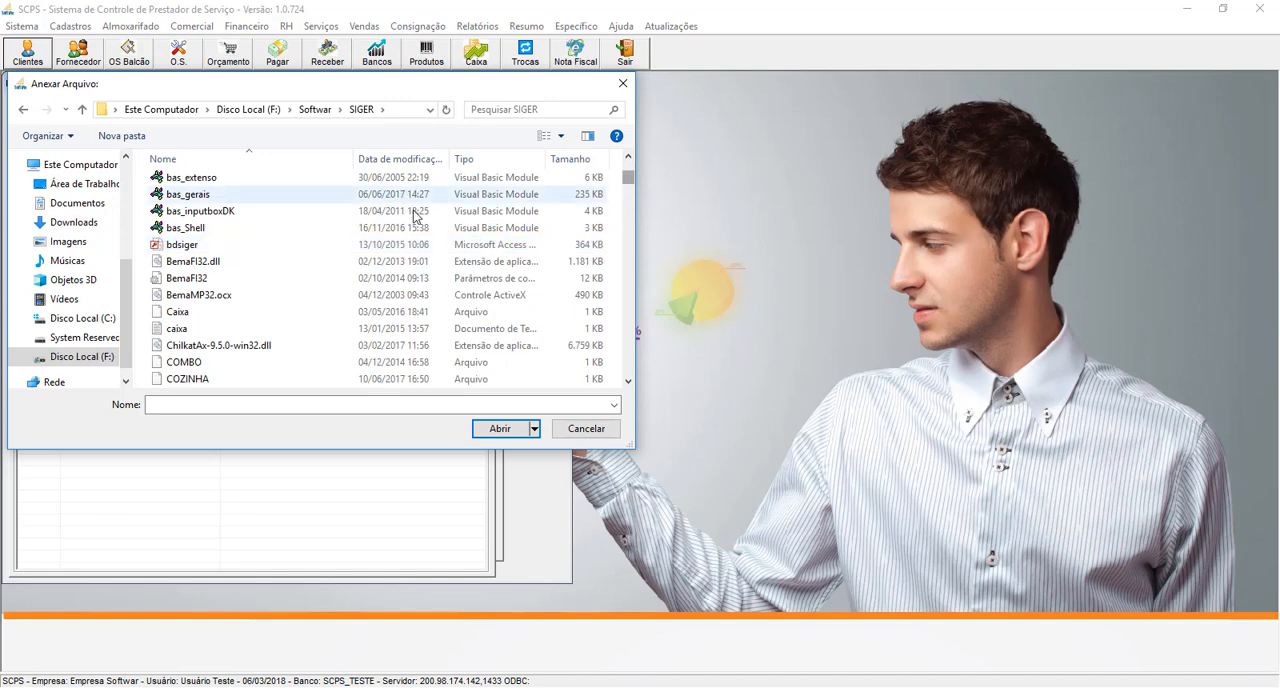
left_click(228, 252)
key("l")
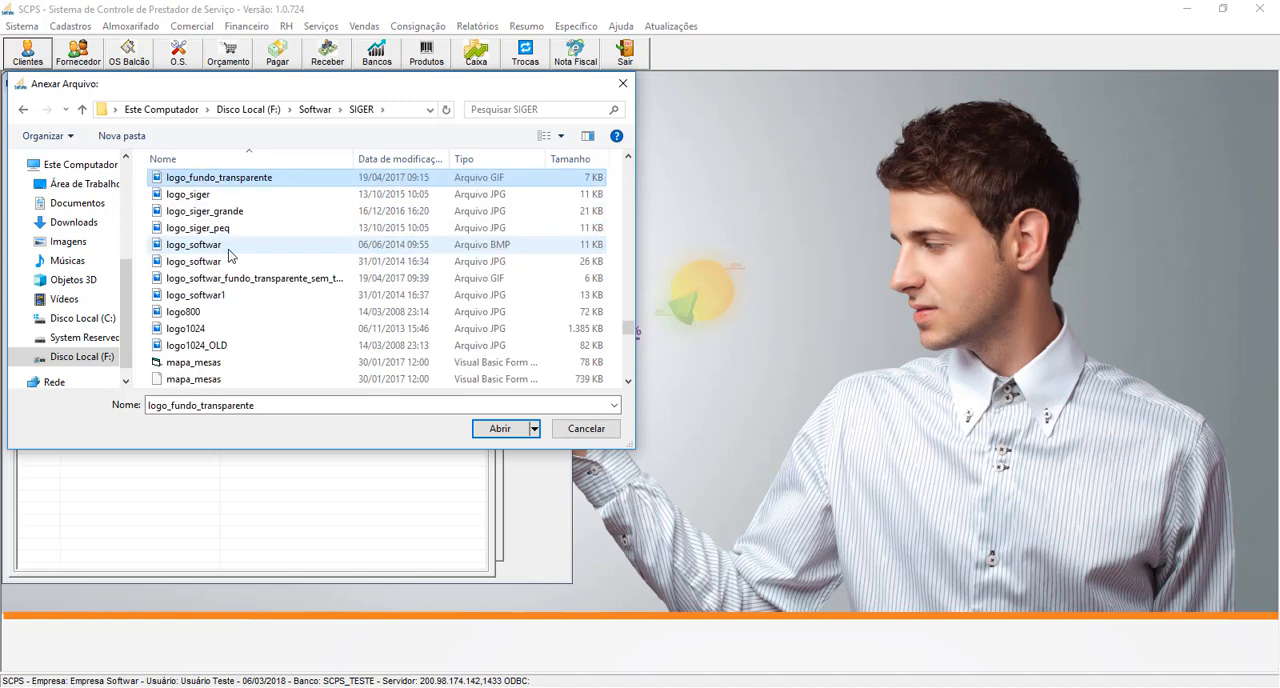
left_click(502, 428)
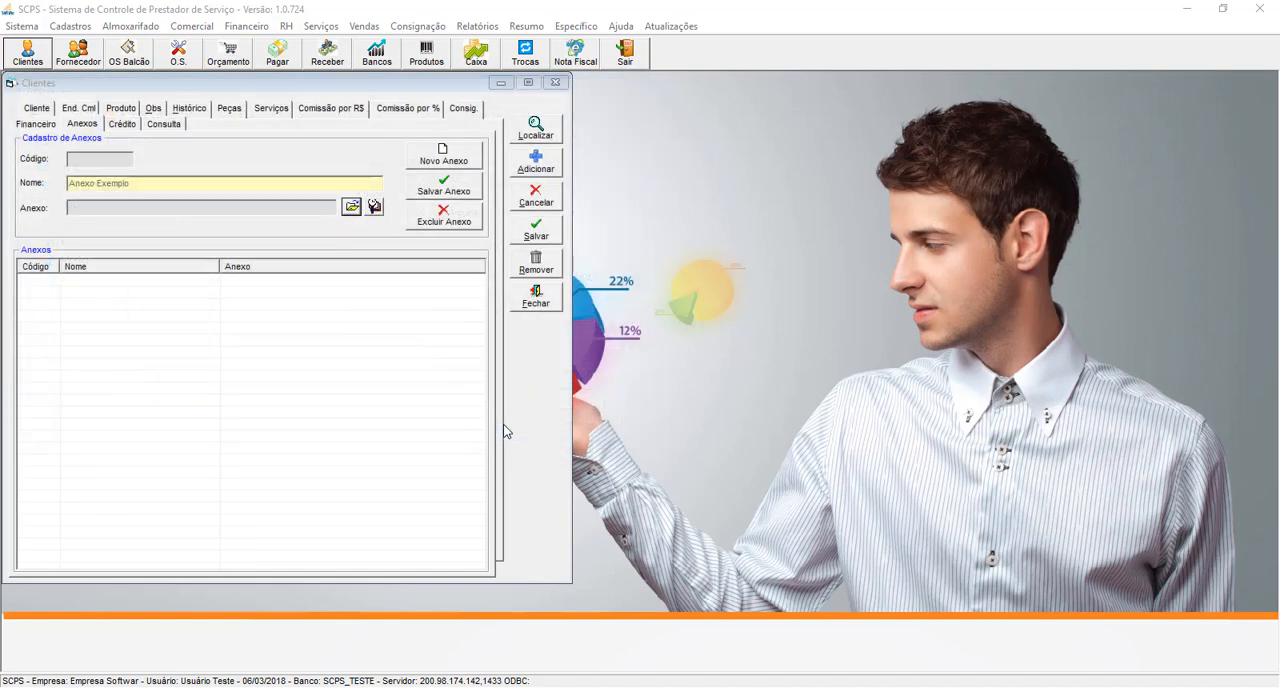
left_click(452, 190)
left_click(678, 410)
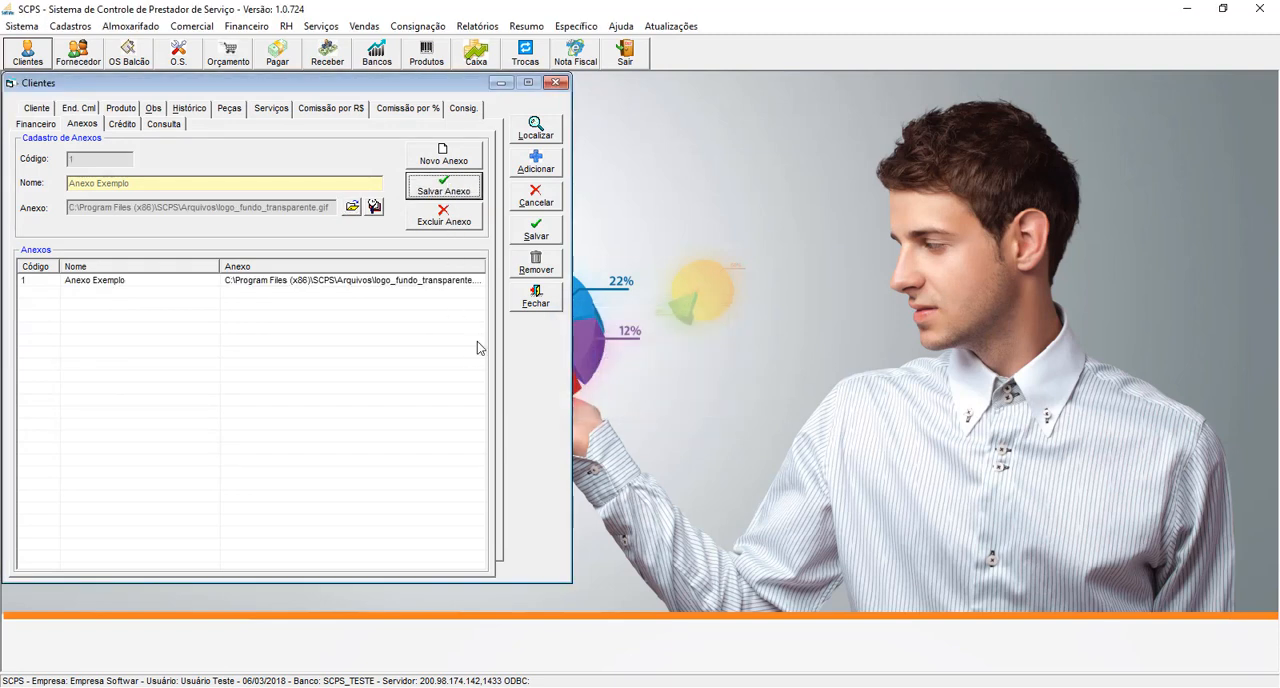
- Open the saved attachment "Anexo Exemplo" for viewing and close the image viewer
left_click(371, 285)
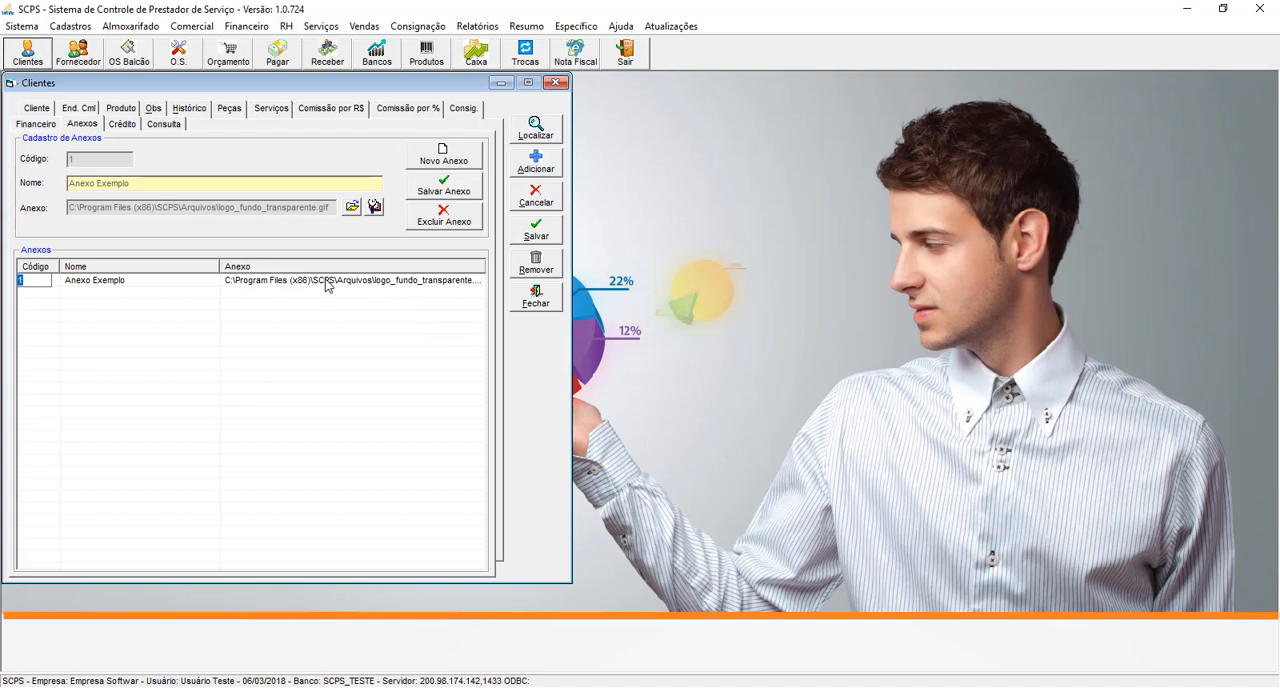
left_click(328, 285)
left_click(375, 207)
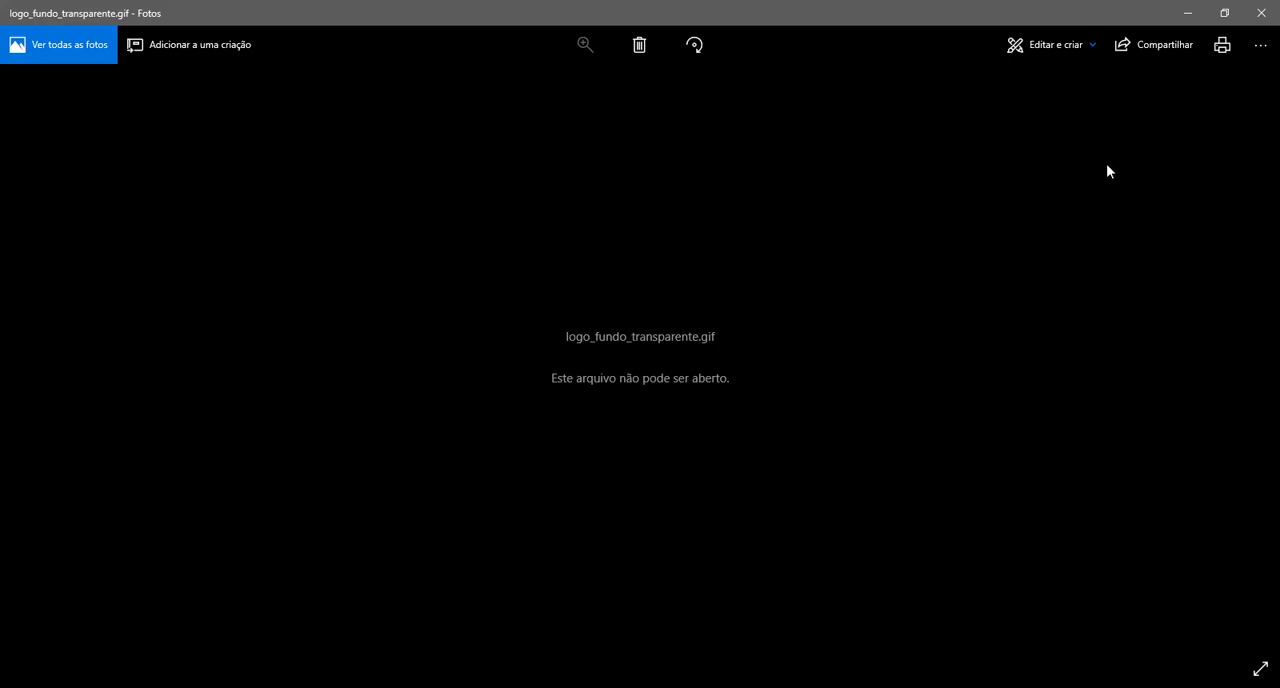
left_click(1260, 13)
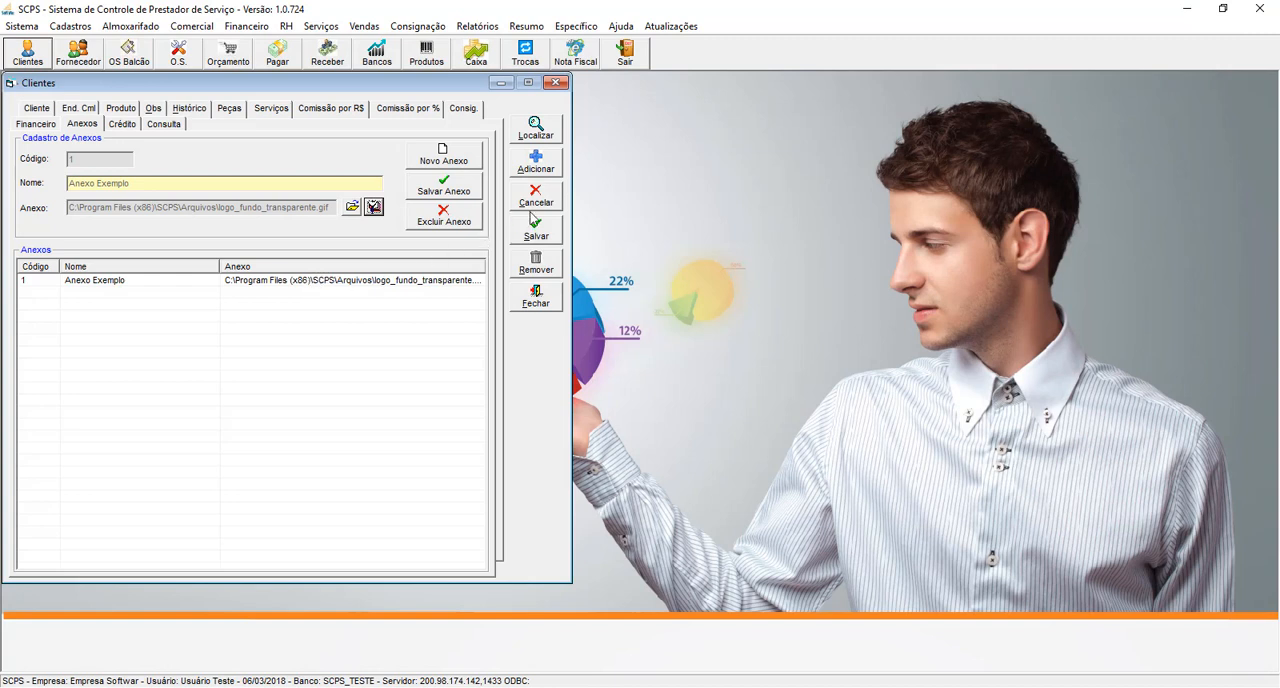
- Add a credit of R$ 350,00 to the client, dated 06/03/2018, with the reason "Devolução de Mercadoria", and save the credit
left_click(128, 125)
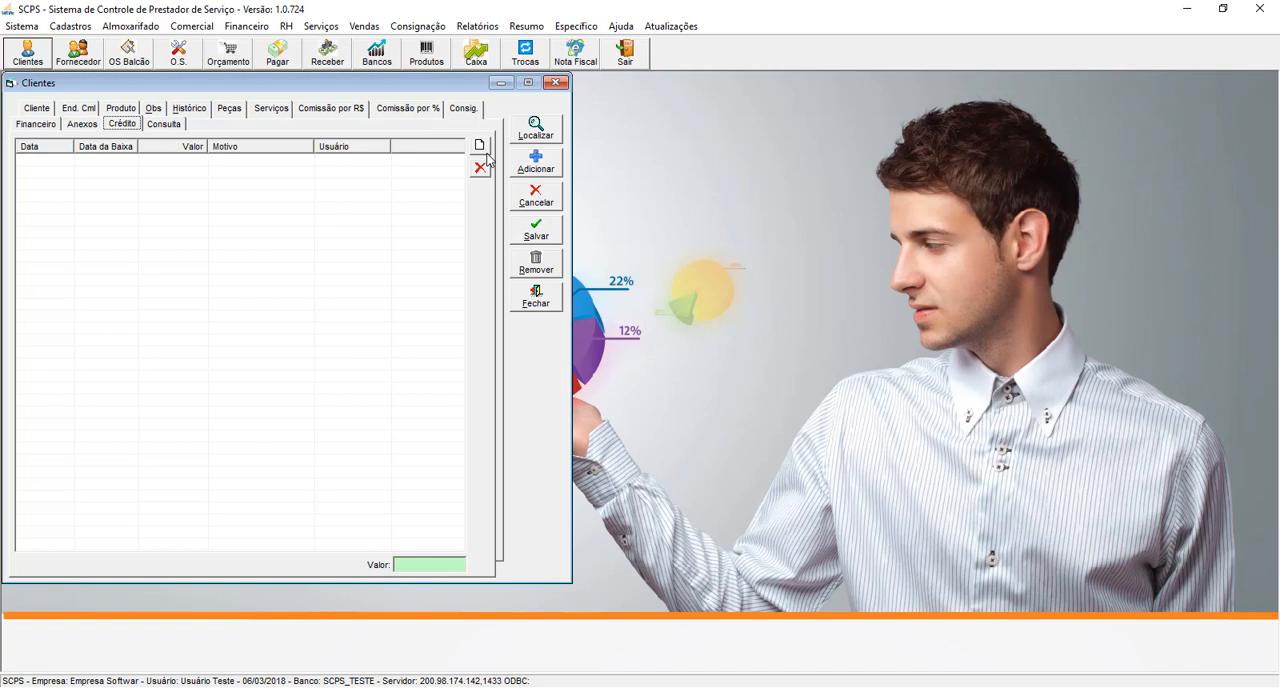
left_click(481, 146)
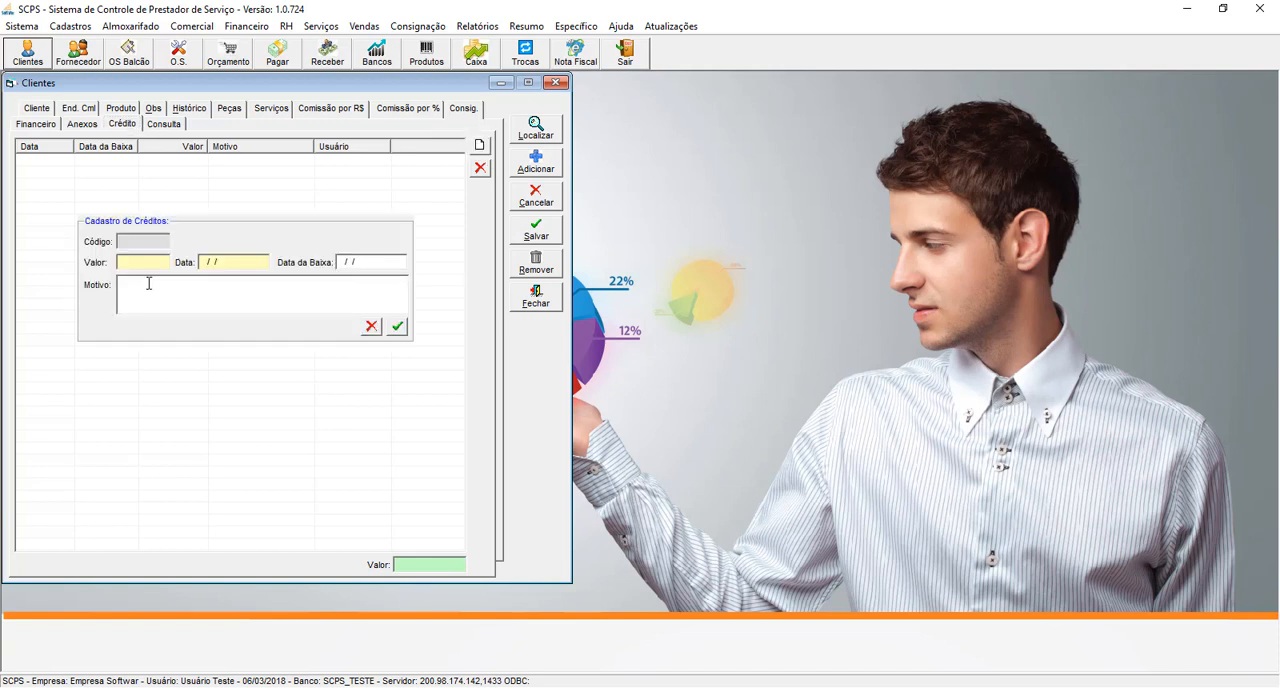
type("350,00")
key("Tab")
type("06032018")
key("Tab")
key("Tab")
type("Devolução de Mercadoria")
left_click(397, 326)
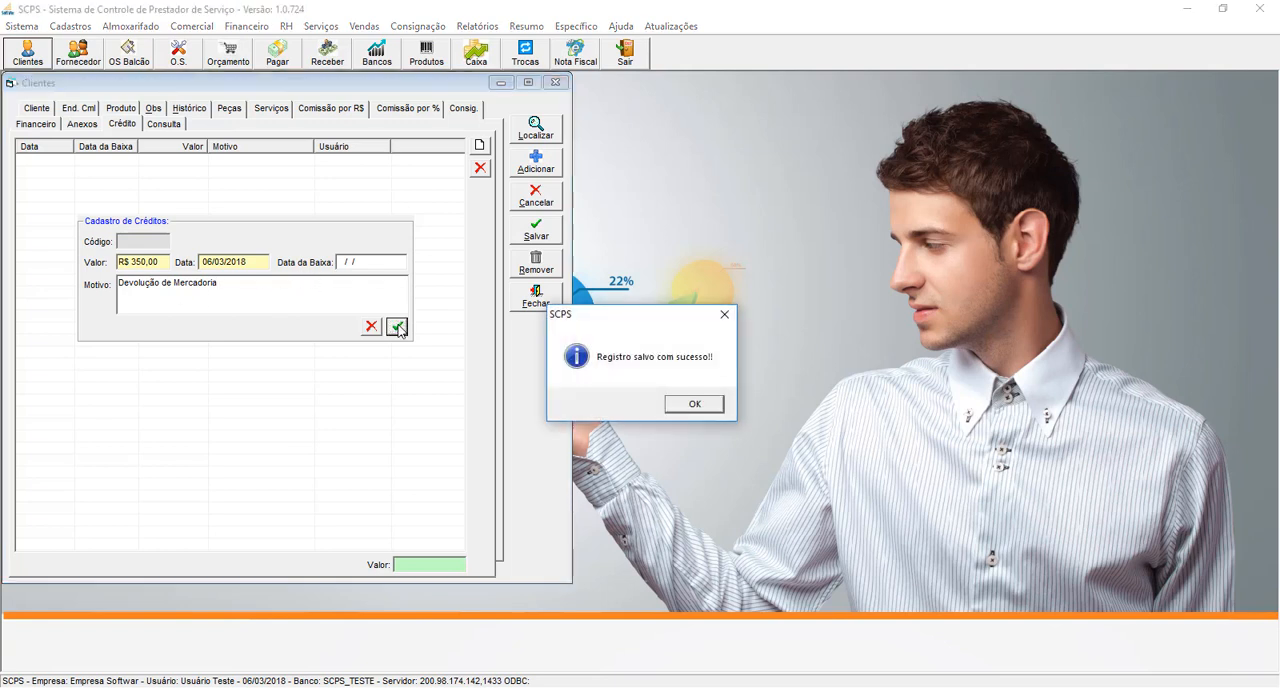
left_click(680, 405)
- Save the client record with its credit data and close the Clientes form
left_click(548, 236)
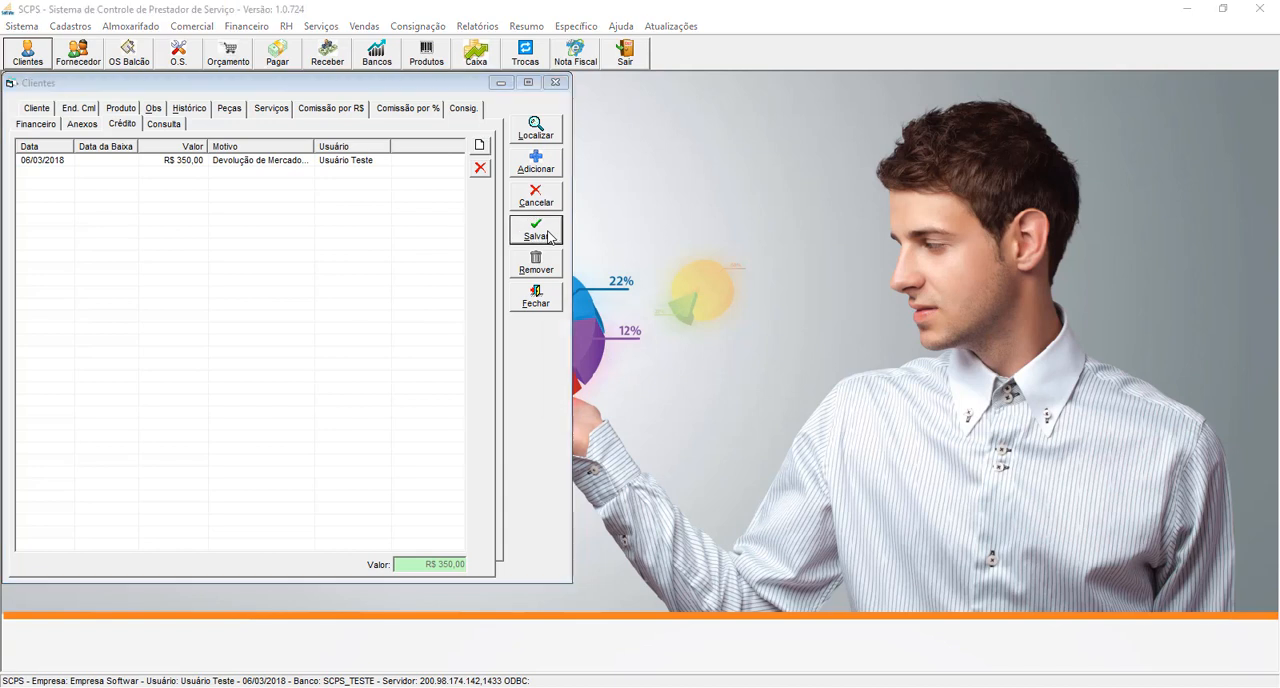
left_click(680, 405)
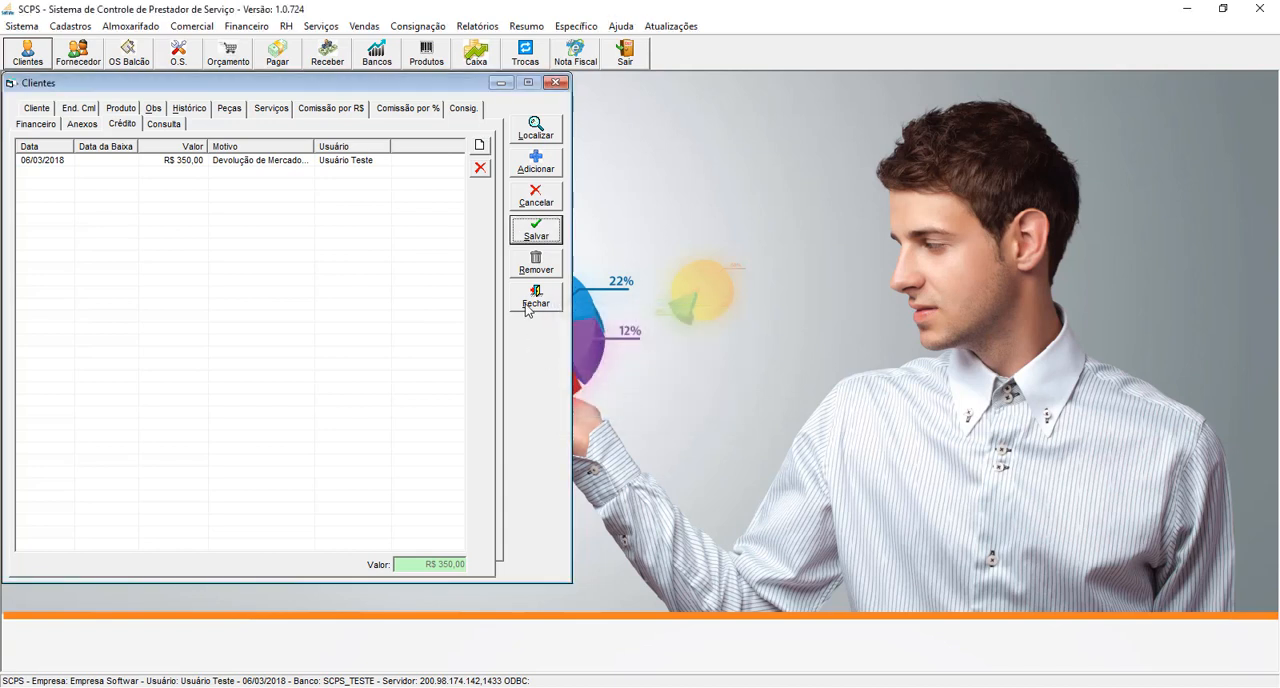
left_click(535, 298)
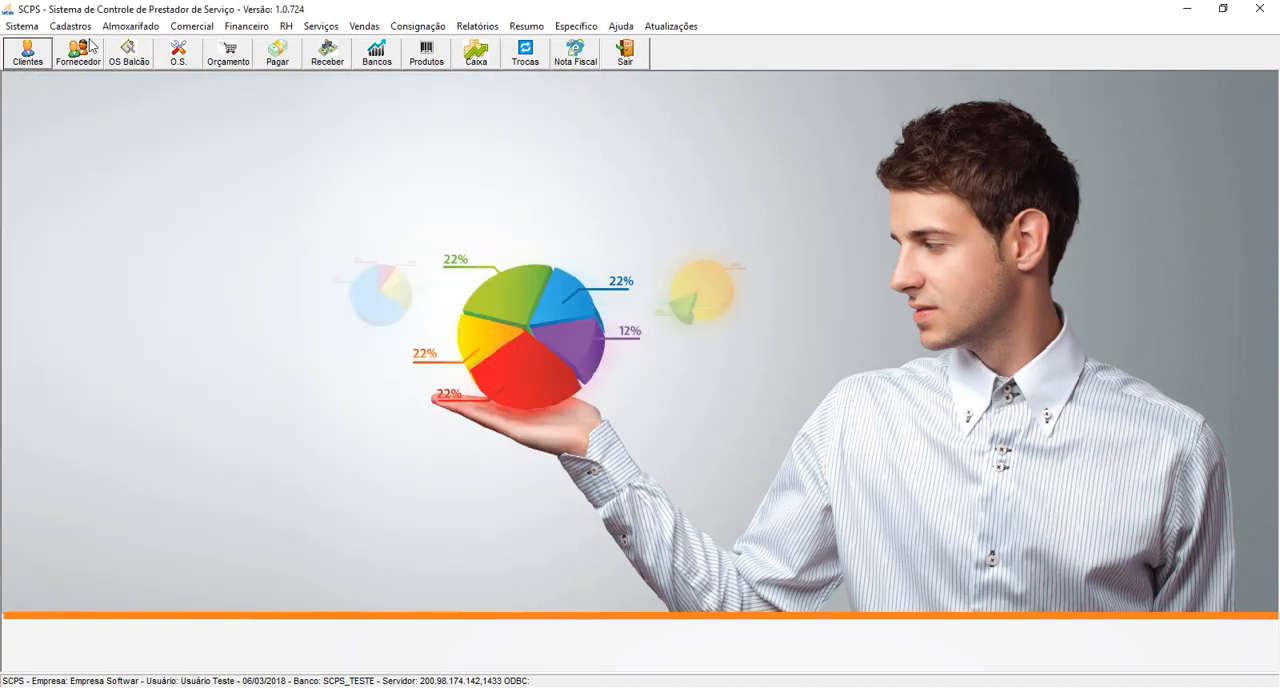
- Display the available Cadastros registers to choose the next one
left_click(78, 30)
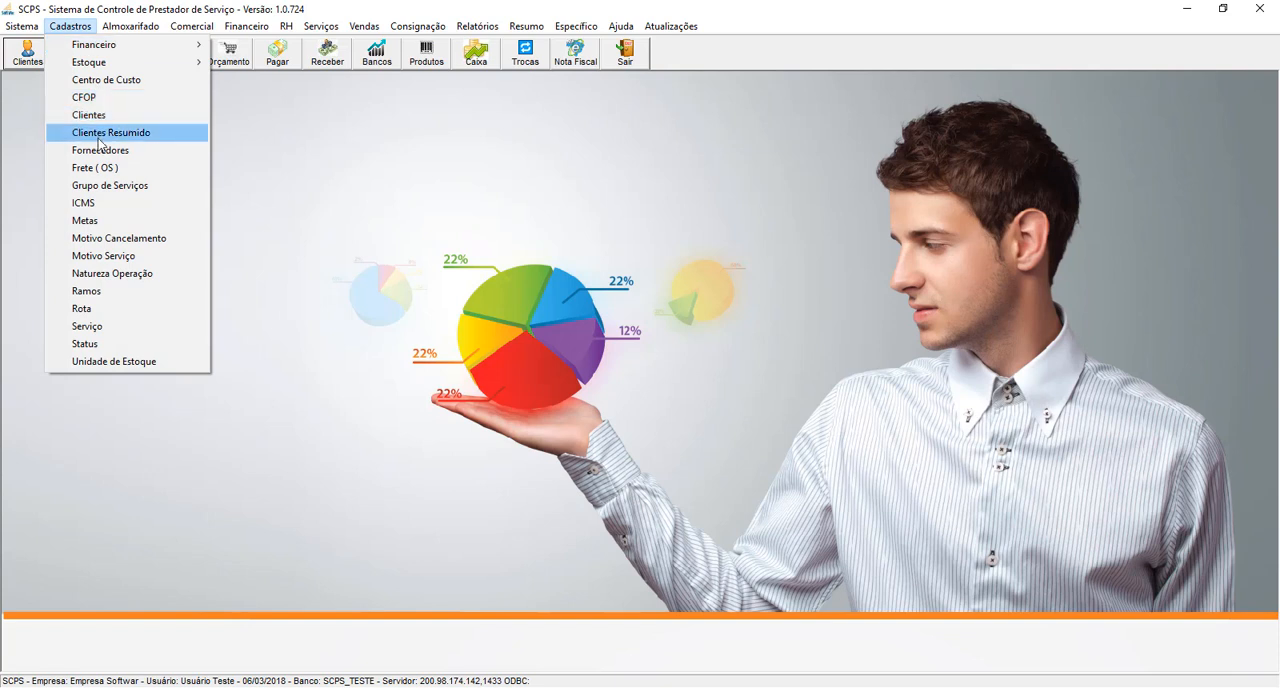
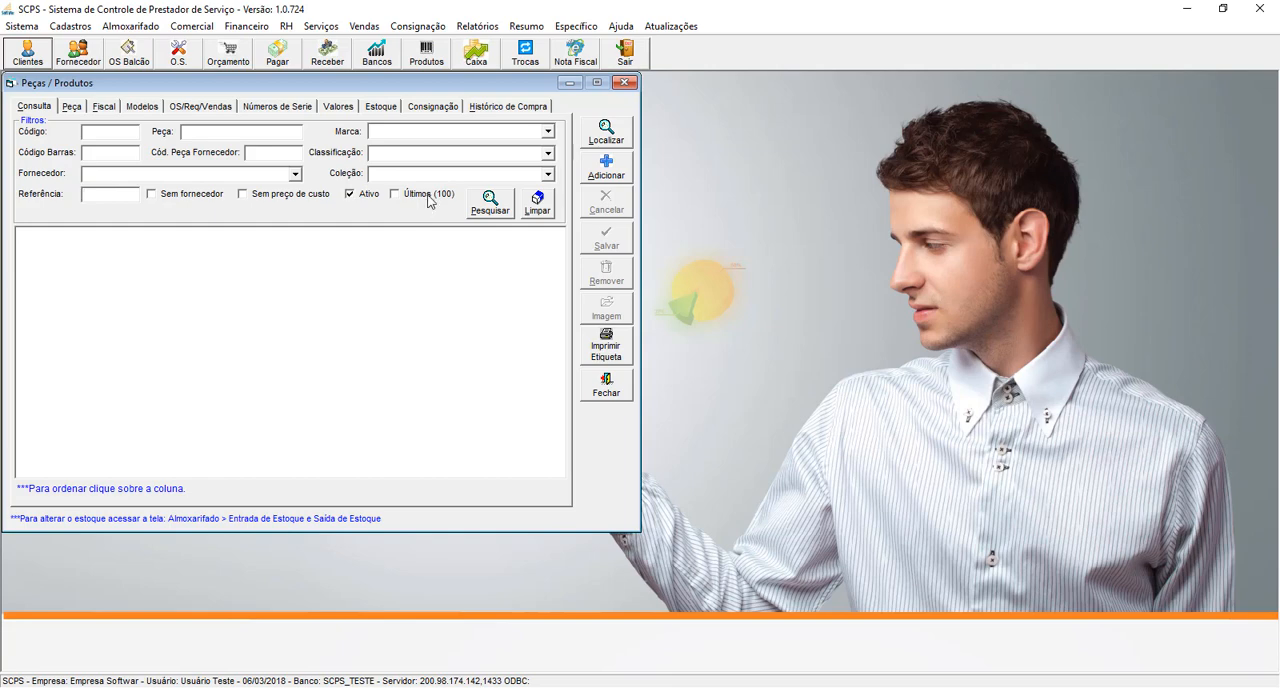
- Search for the last 100 active products and look through the product list and its filter options
left_click(430, 196)
left_click(489, 204)
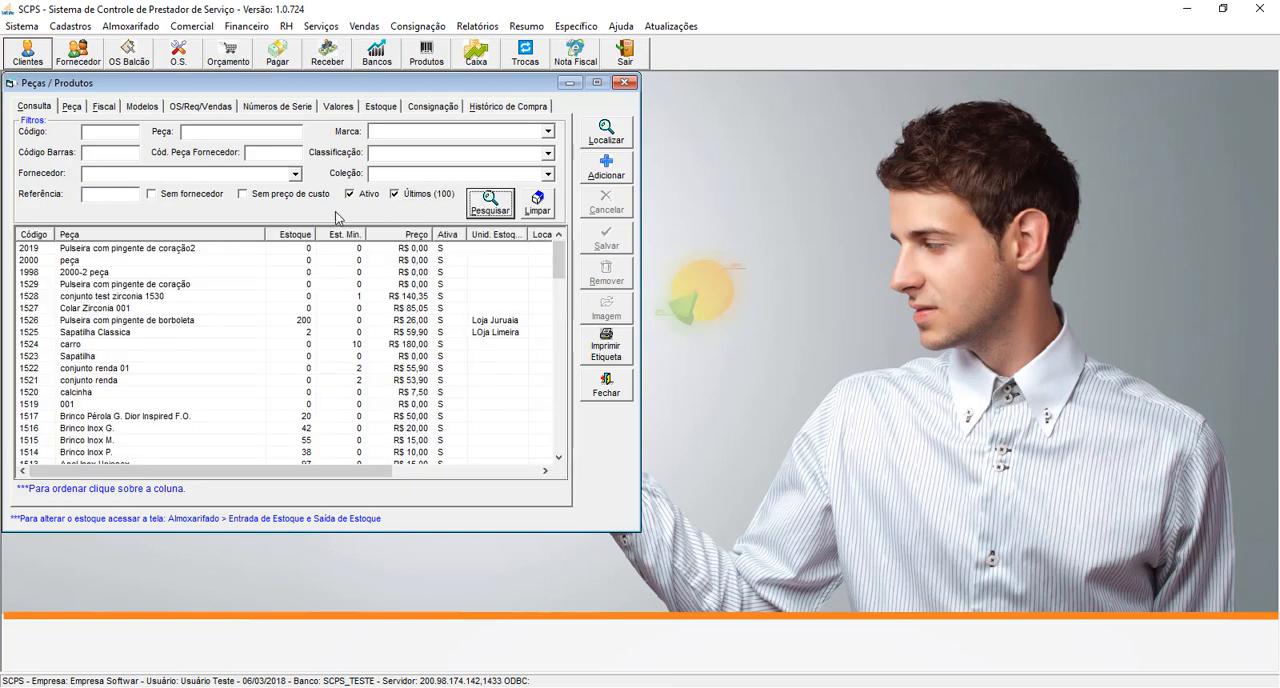
left_click(232, 308)
scroll(232, 314, "down", 5)
scroll(232, 314, "up", 5)
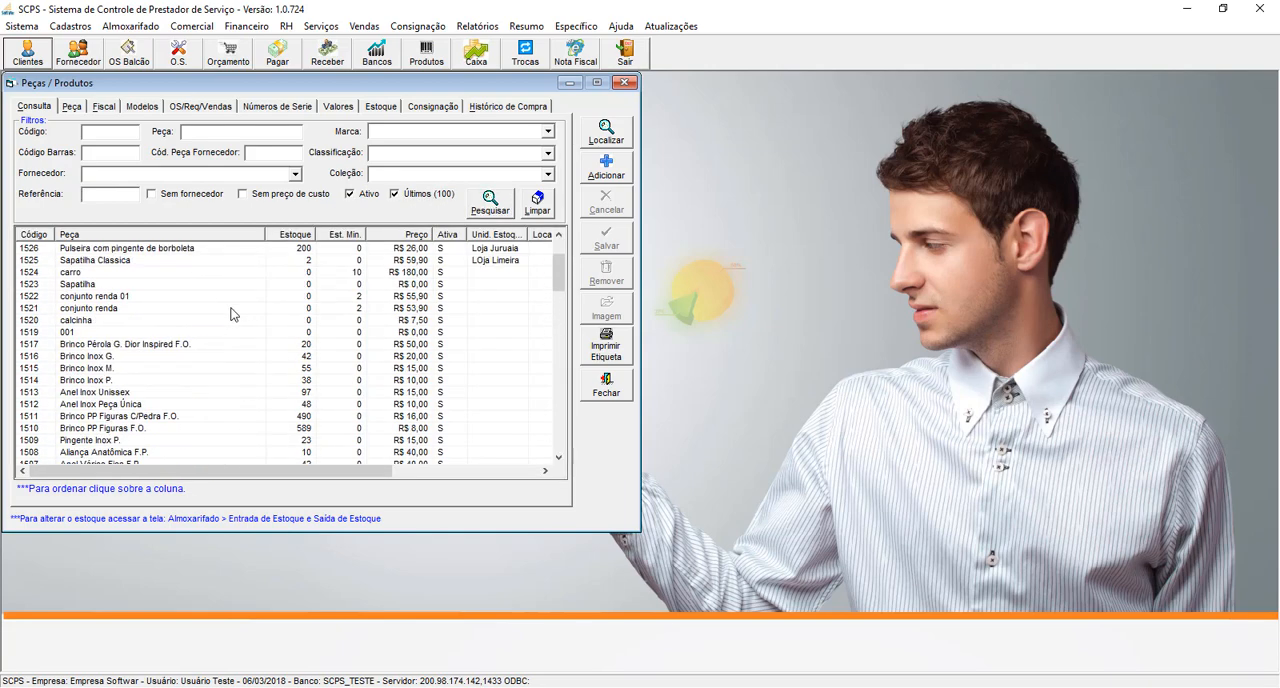
left_click(232, 310)
left_click(192, 196)
left_click(192, 196)
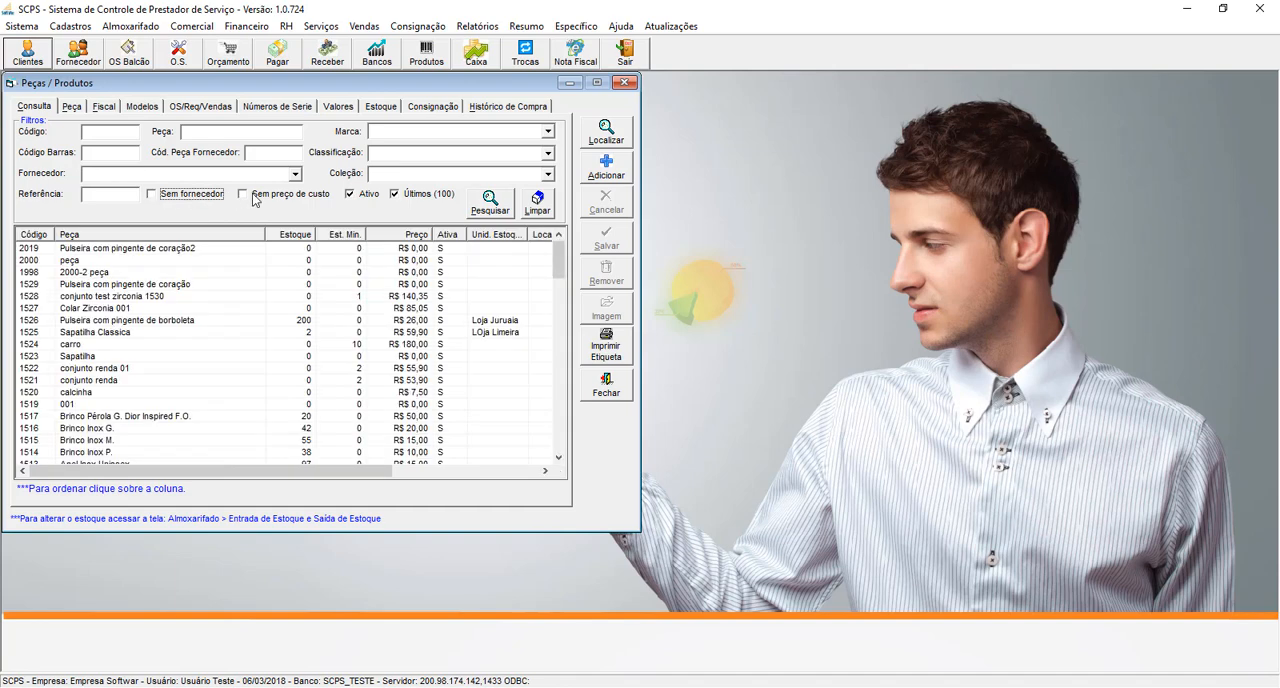
left_click(281, 196)
left_click(281, 196)
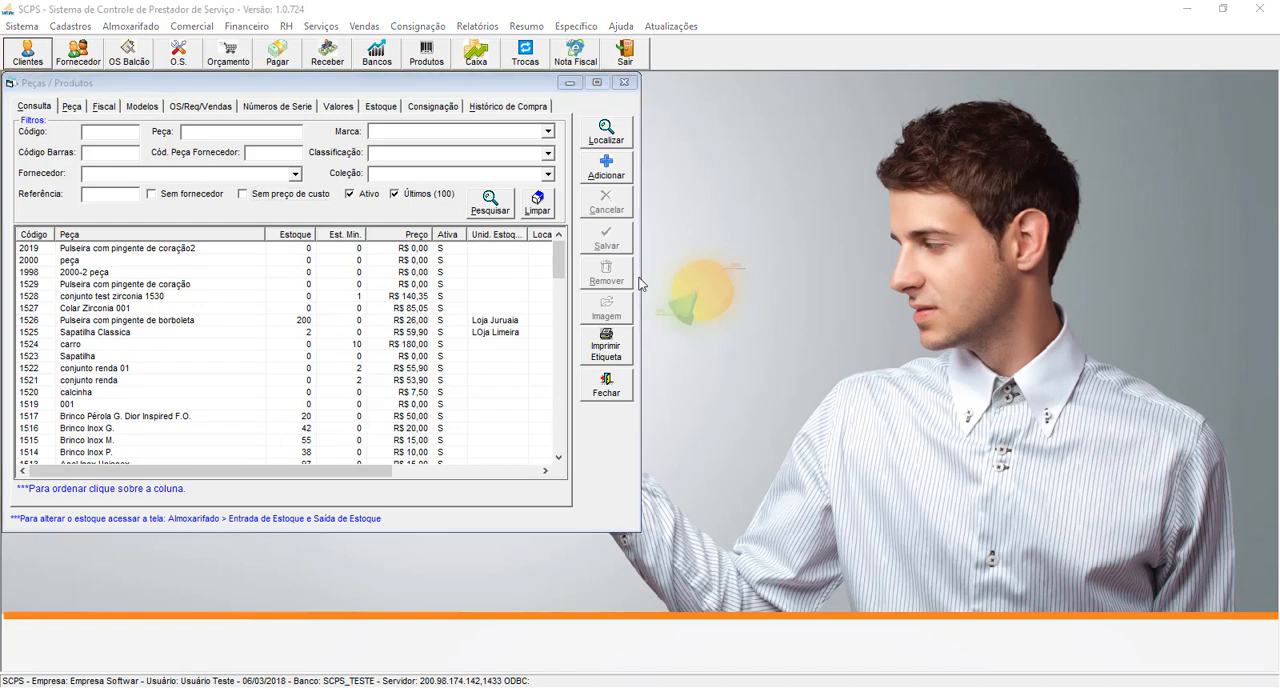
- Start a new product record and name it "Anel Dourado com Pedra"
left_click(615, 176)
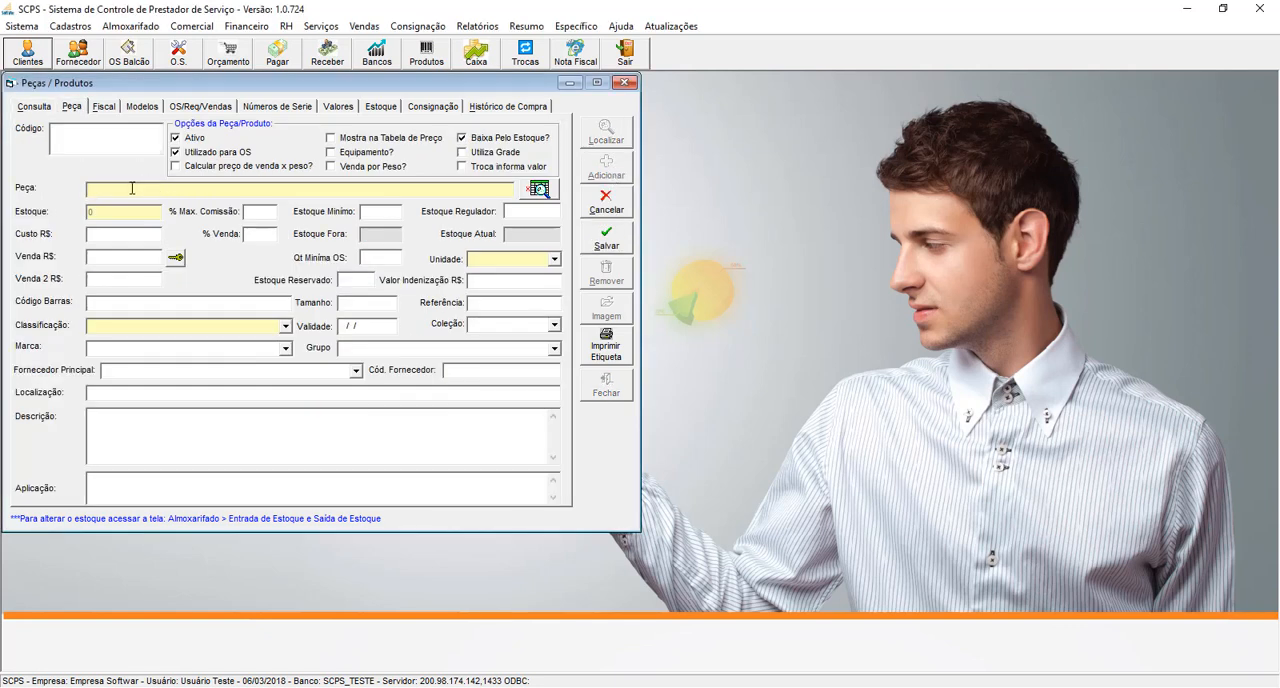
type("Anel Dourado com Pedra")
left_click_drag(188, 189, 56, 188)
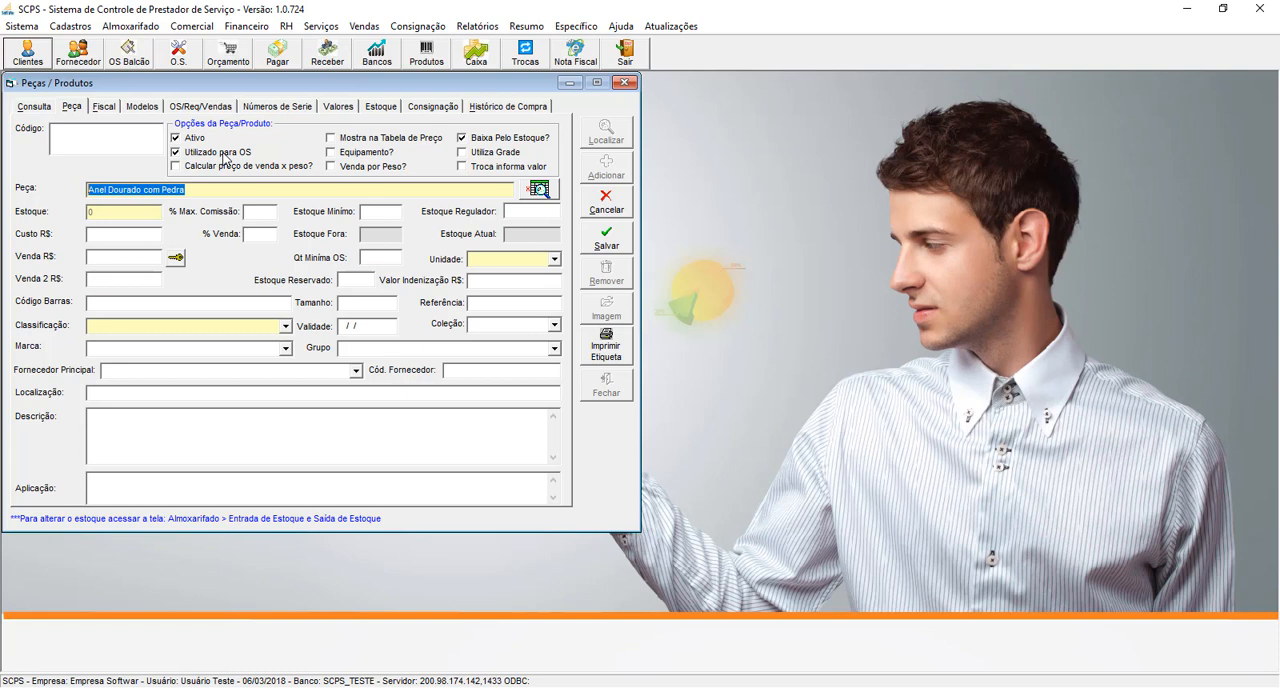
mouse_move(238, 168)
mouse_move(366, 146)
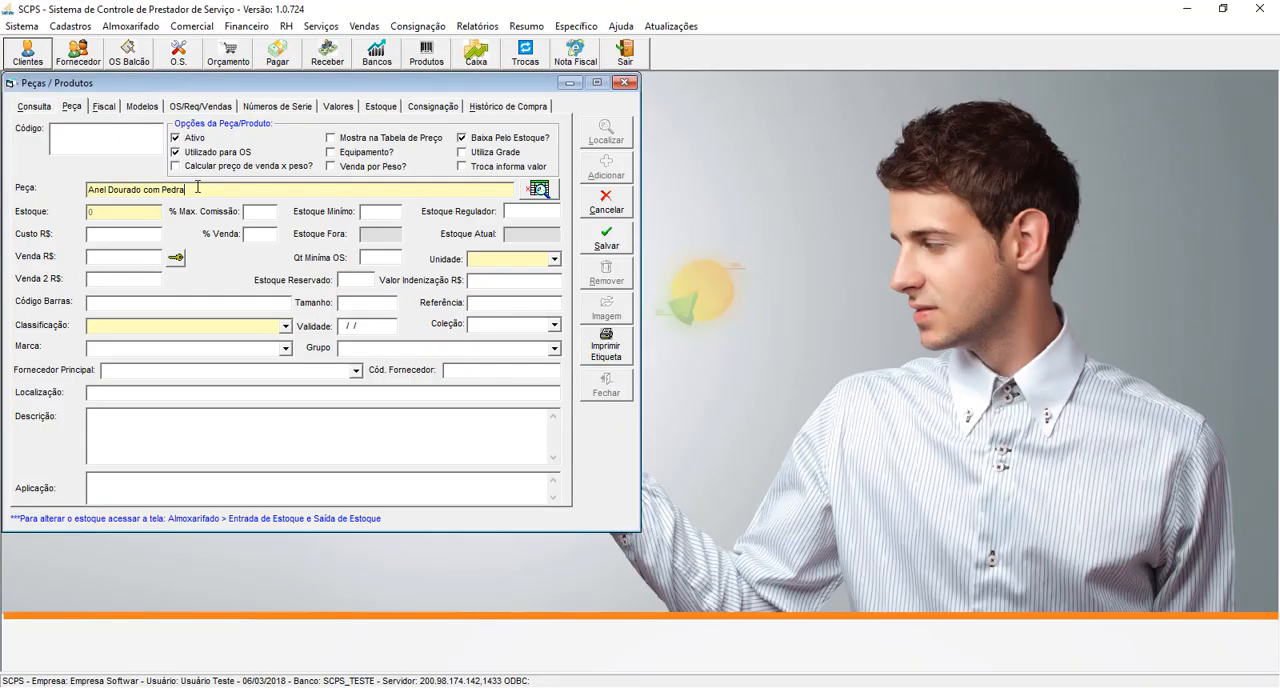
left_click_drag(200, 189, 48, 189)
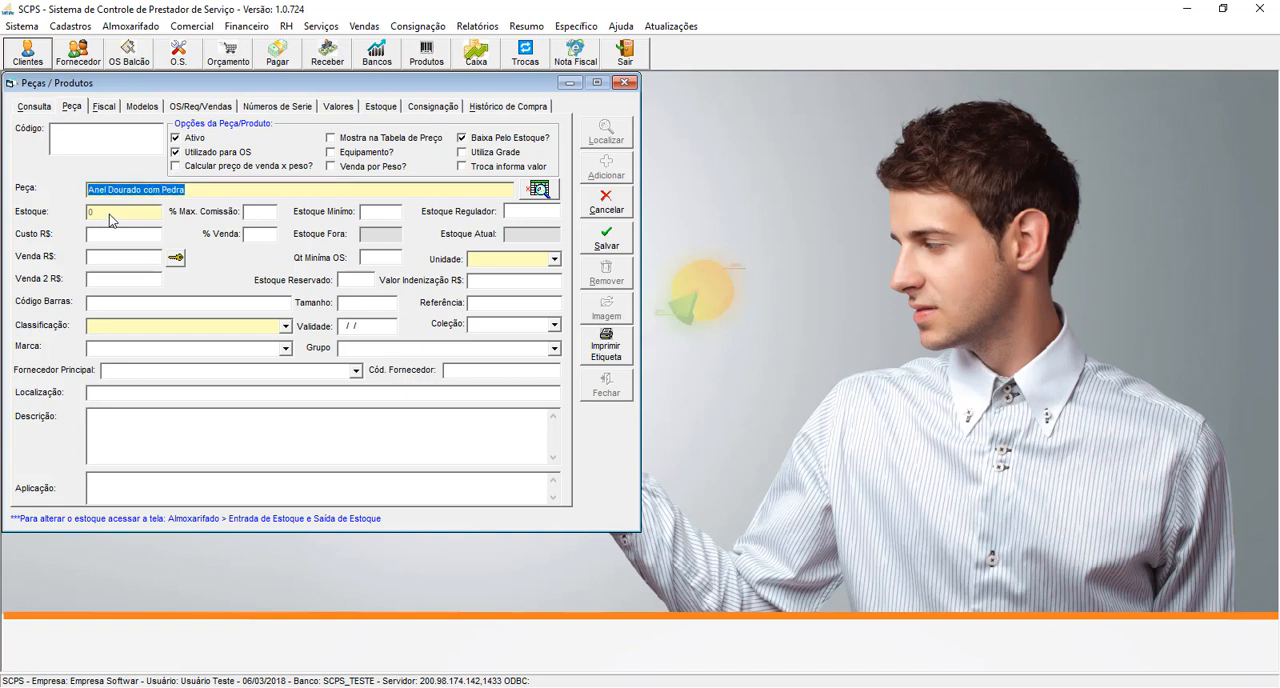
left_click(114, 26)
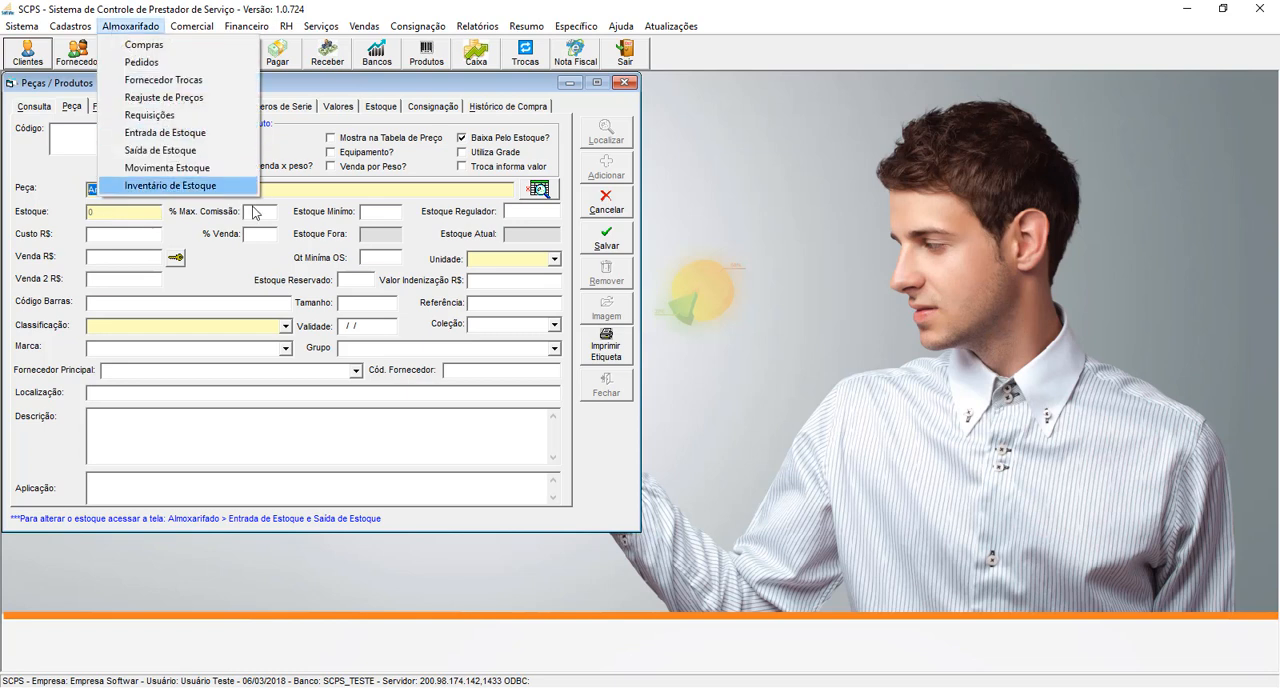
left_click(257, 213)
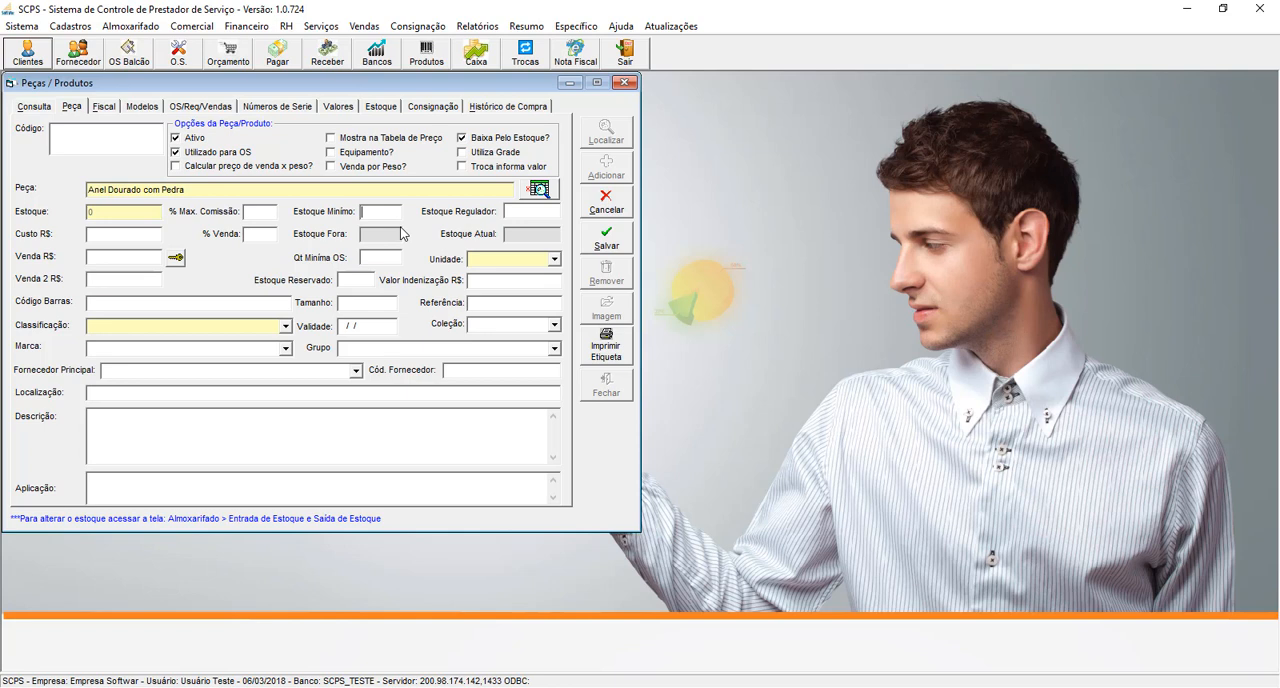
- Set the minimum stock to 5, the regulating stock to 10 and the cost to R$ 250,00, recalculating the sale price
type("5")
type("10")
left_click(116, 233)
type("250,00")
key("Tab")
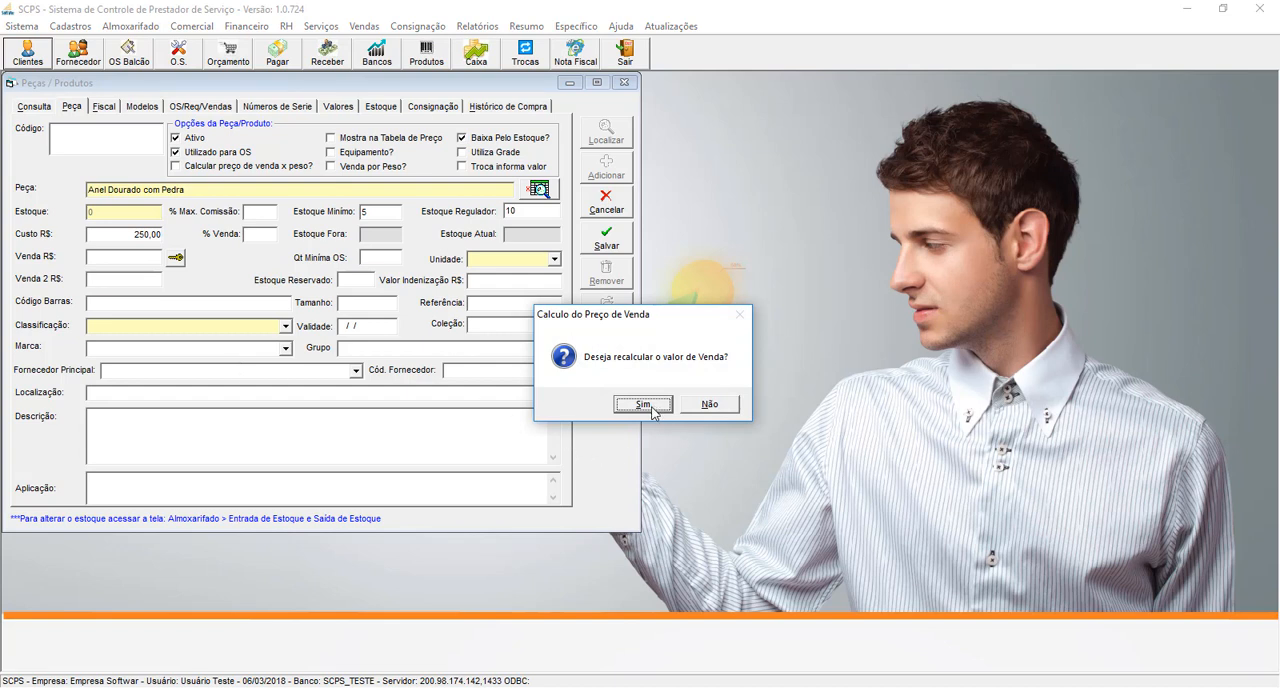
left_click(645, 405)
left_click(687, 413)
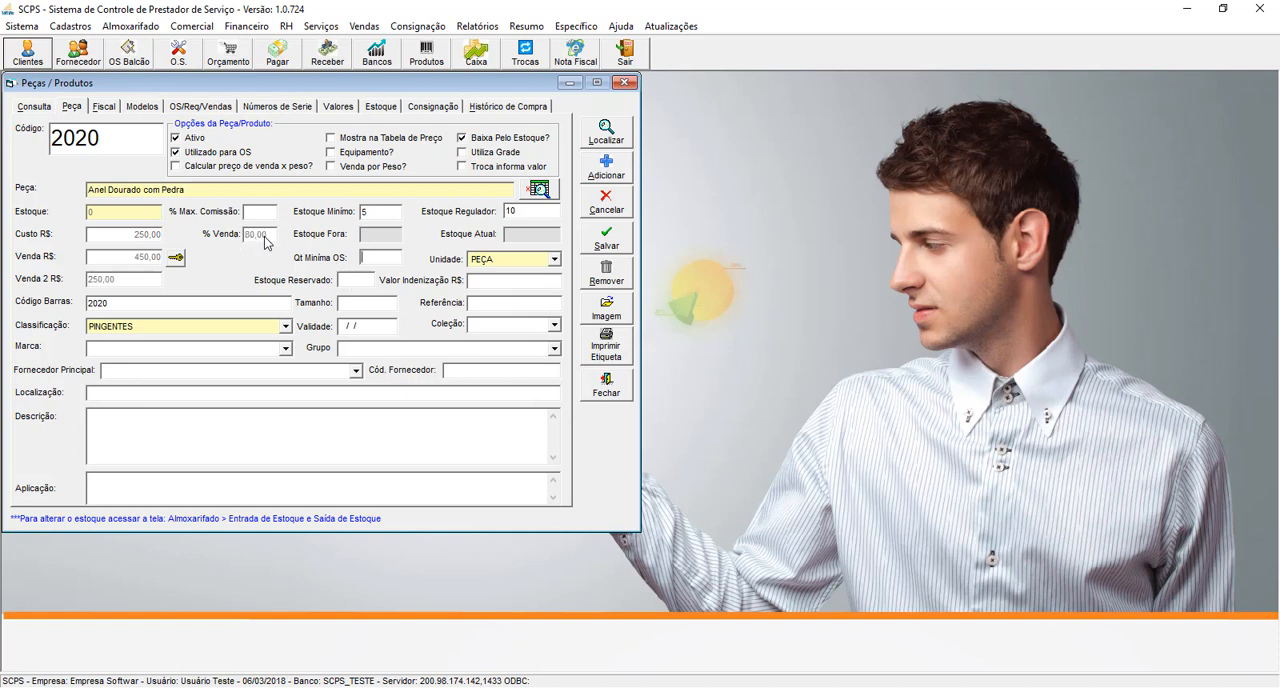
- Check the default percentage for calculating the sale price in the general configuration parameters, then close the configuration
left_click(27, 28)
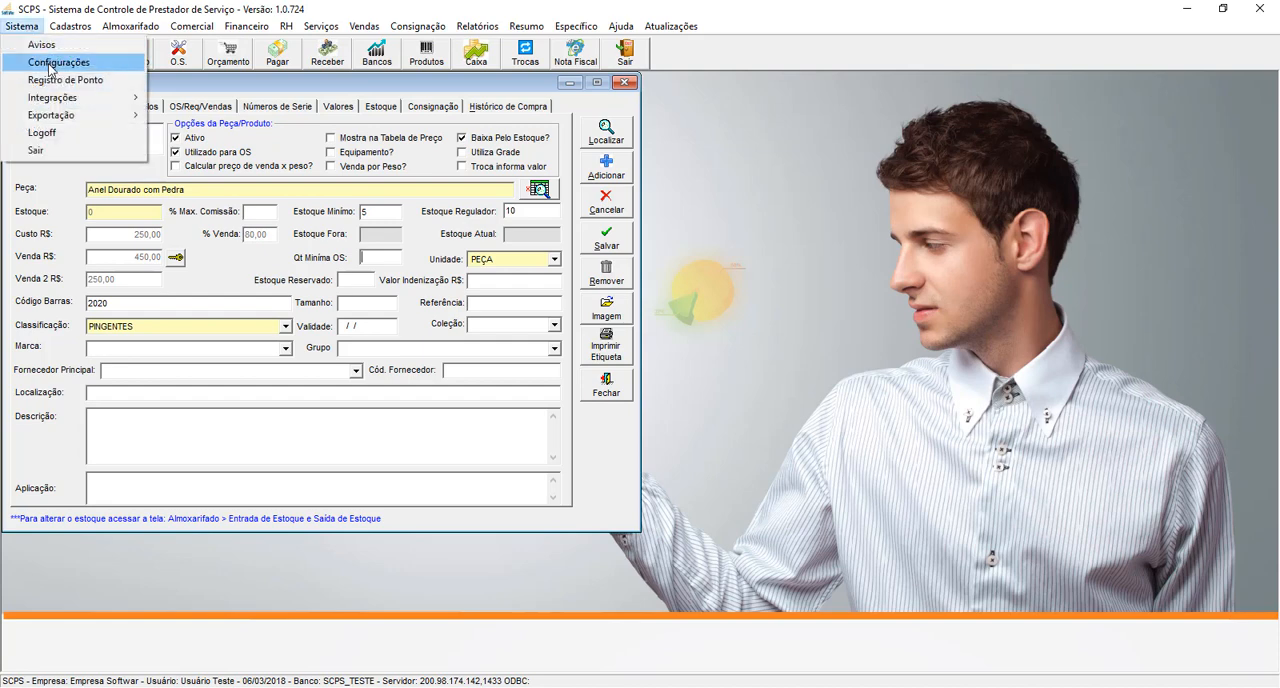
left_click(49, 64)
left_click_drag(208, 88, 584, 108)
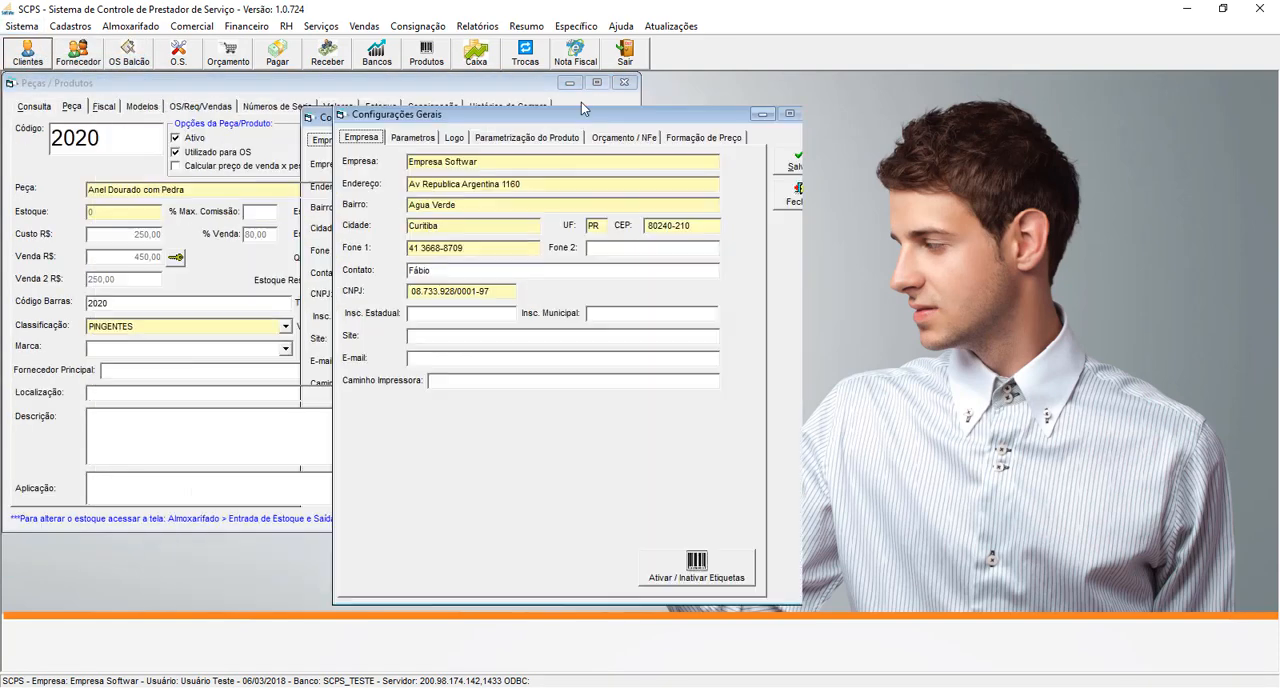
left_click(466, 125)
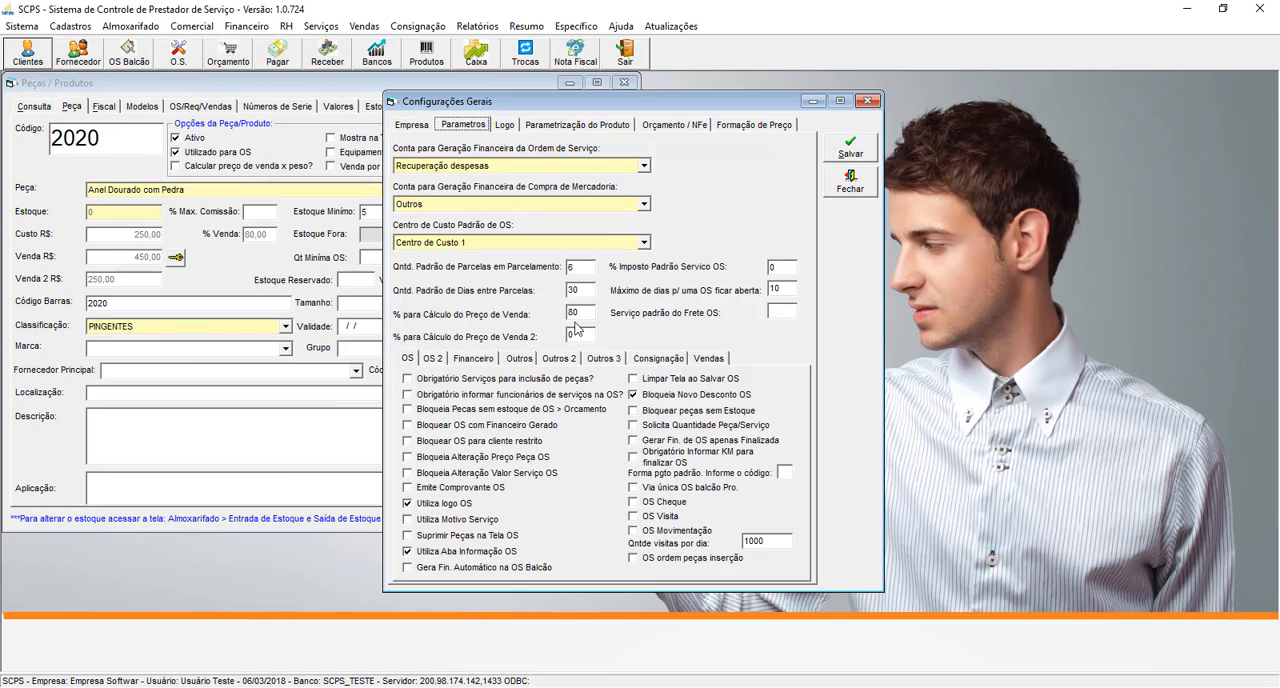
double_click(574, 313)
left_click(851, 183)
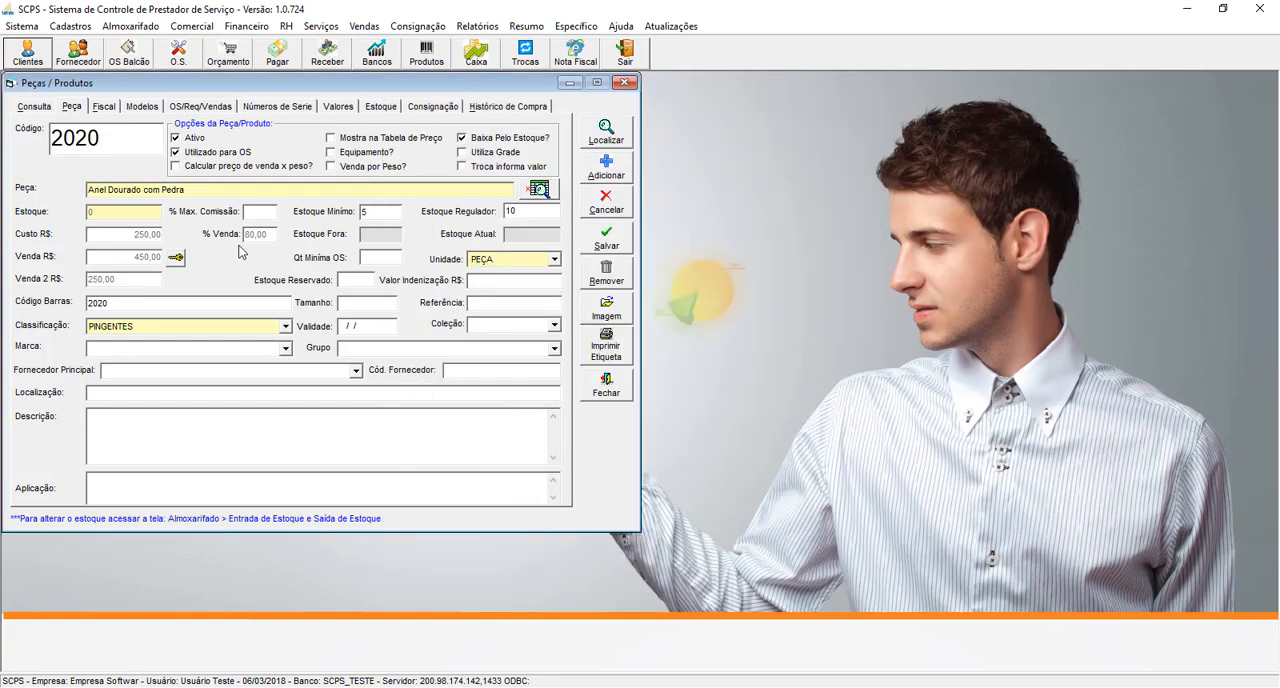
- Unlock the product's price fields and set its sale percentage to 150, keeping the unit PEÇA
left_click(177, 258)
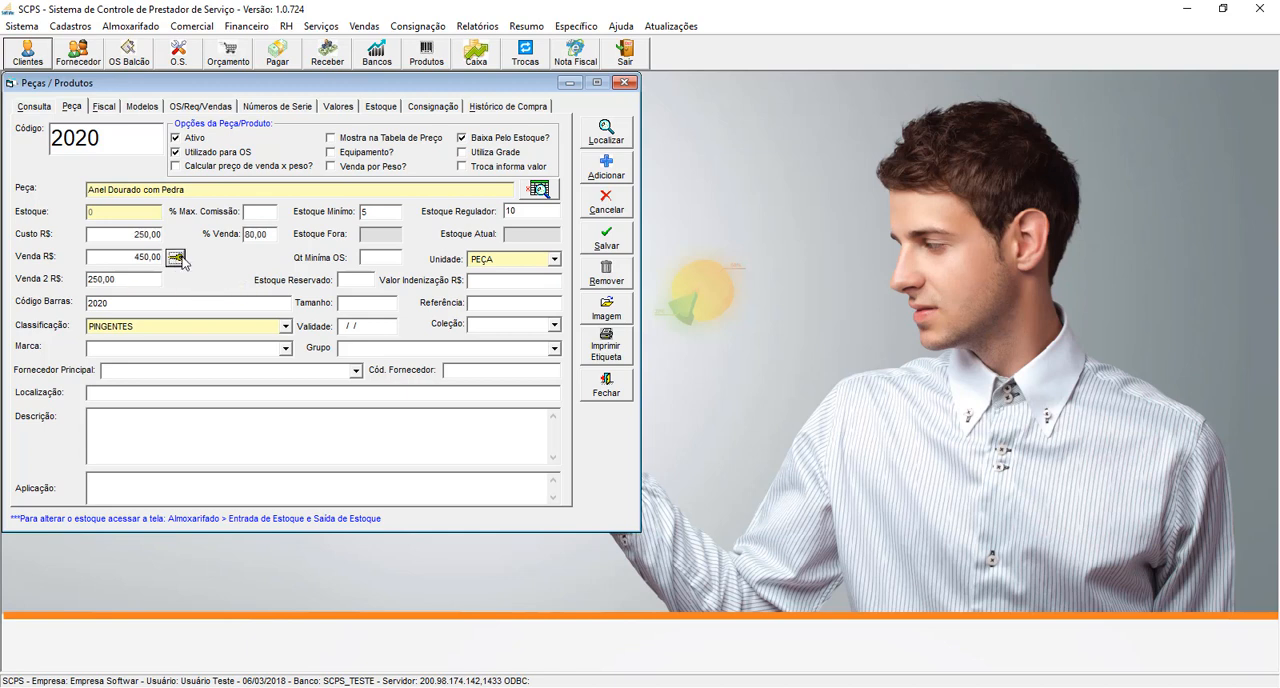
left_click_drag(269, 235, 196, 236)
type("150")
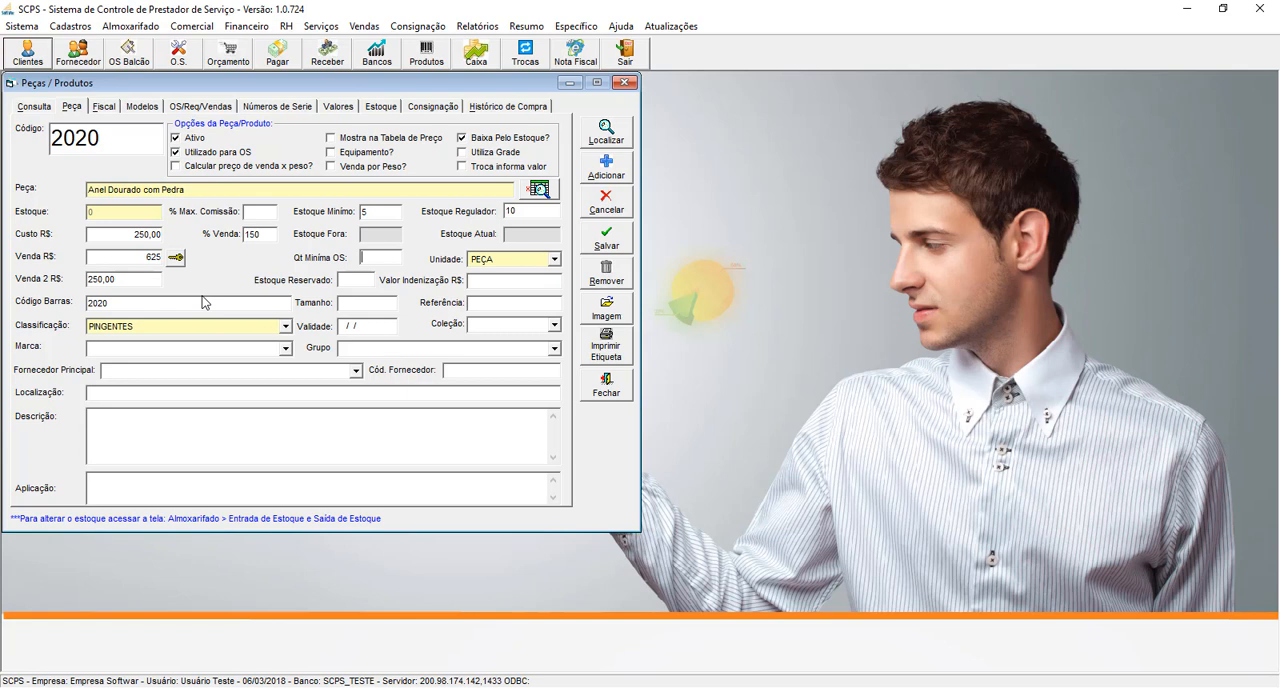
left_click(555, 262)
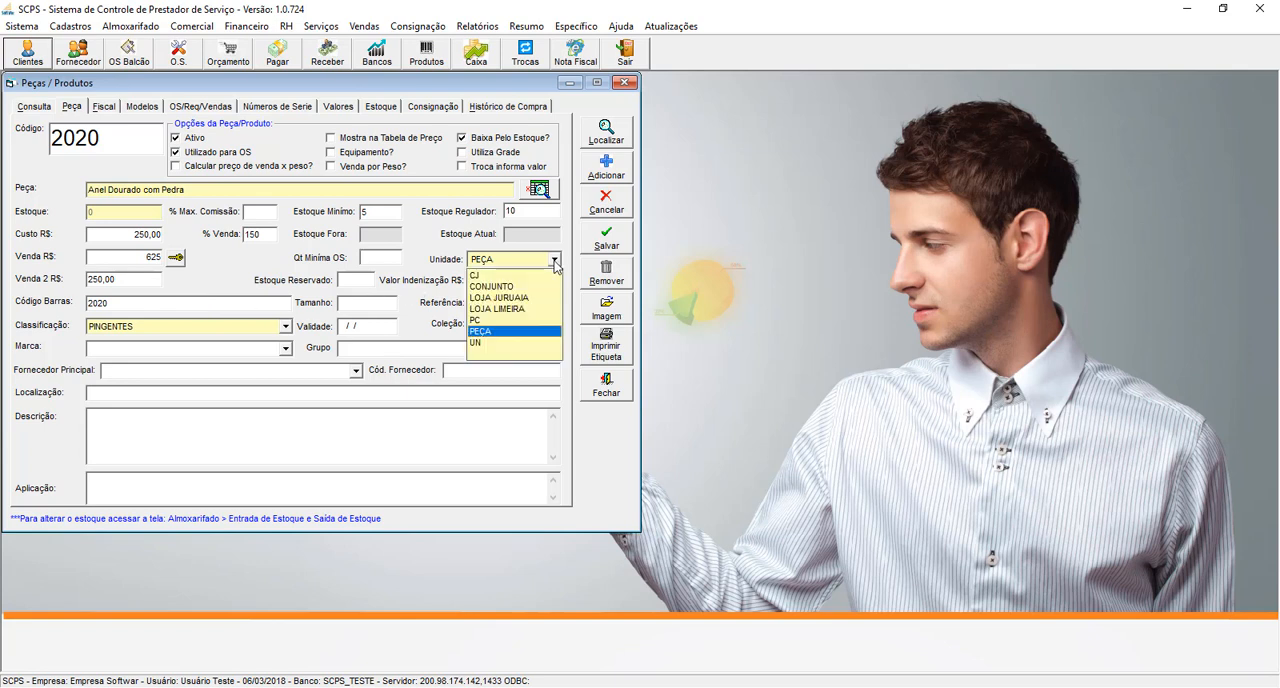
left_click(555, 262)
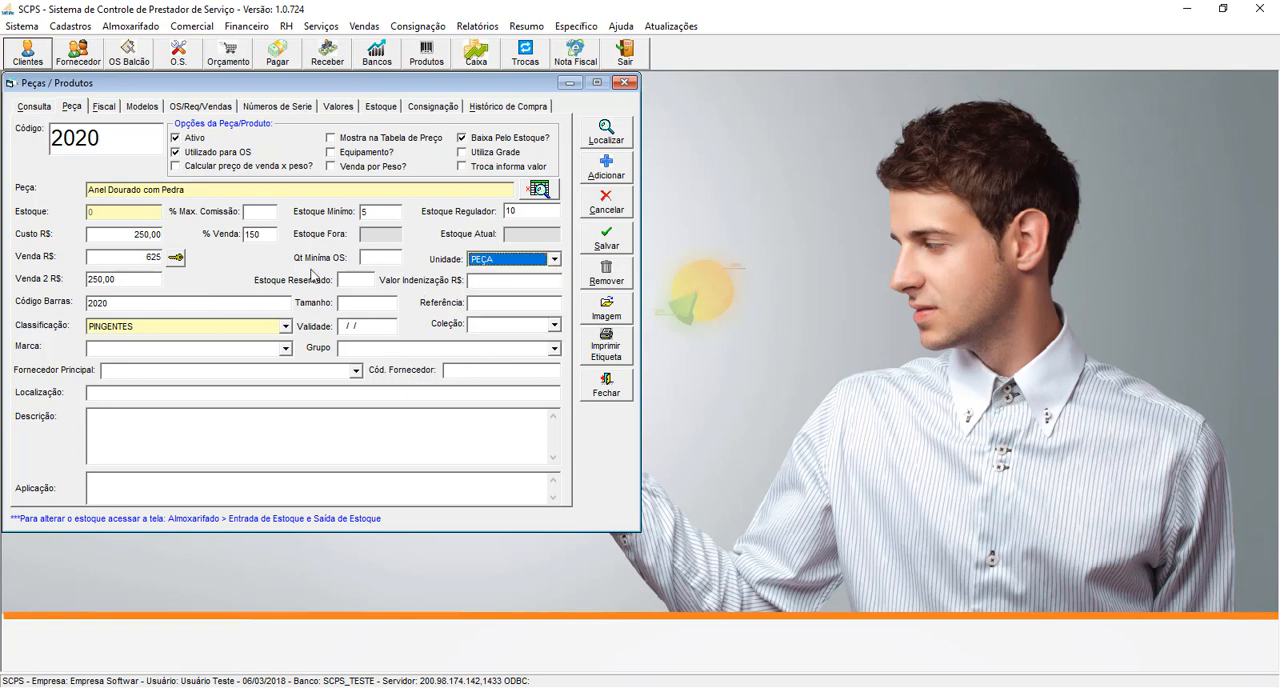
- Check the percentage for calculating the second sale price in the general configuration parameters and close the configuration
left_click(118, 280)
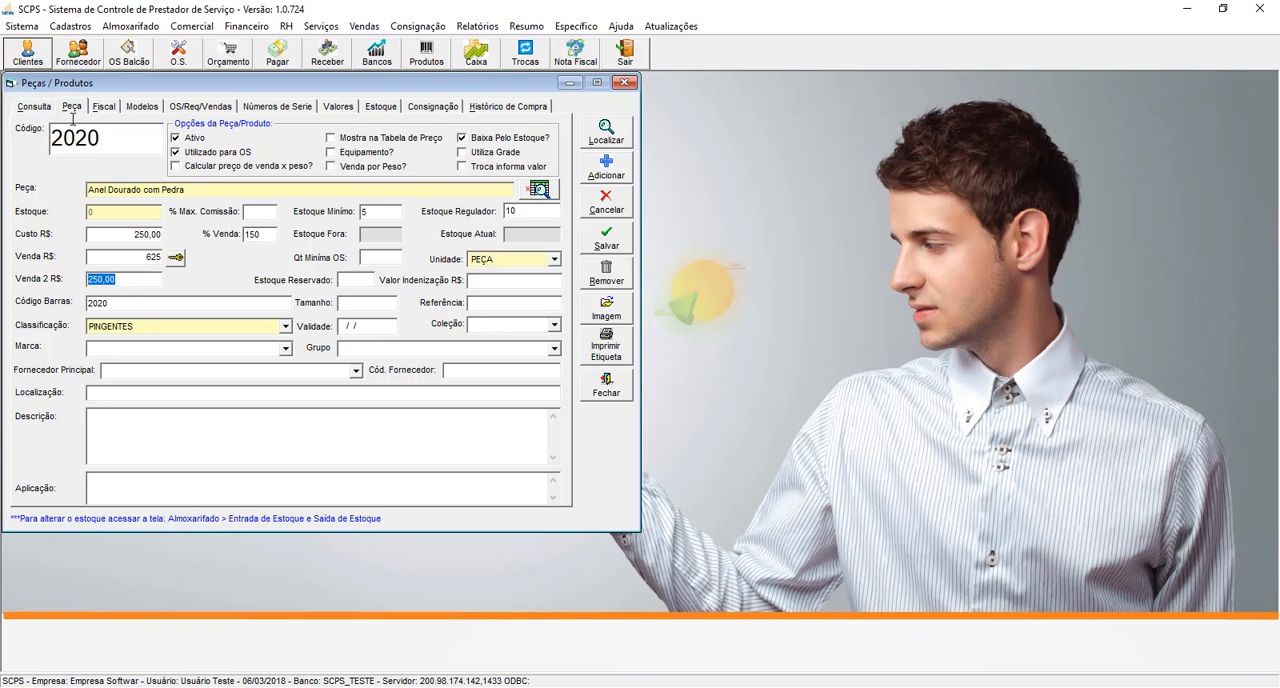
left_click(22, 26)
left_click(58, 62)
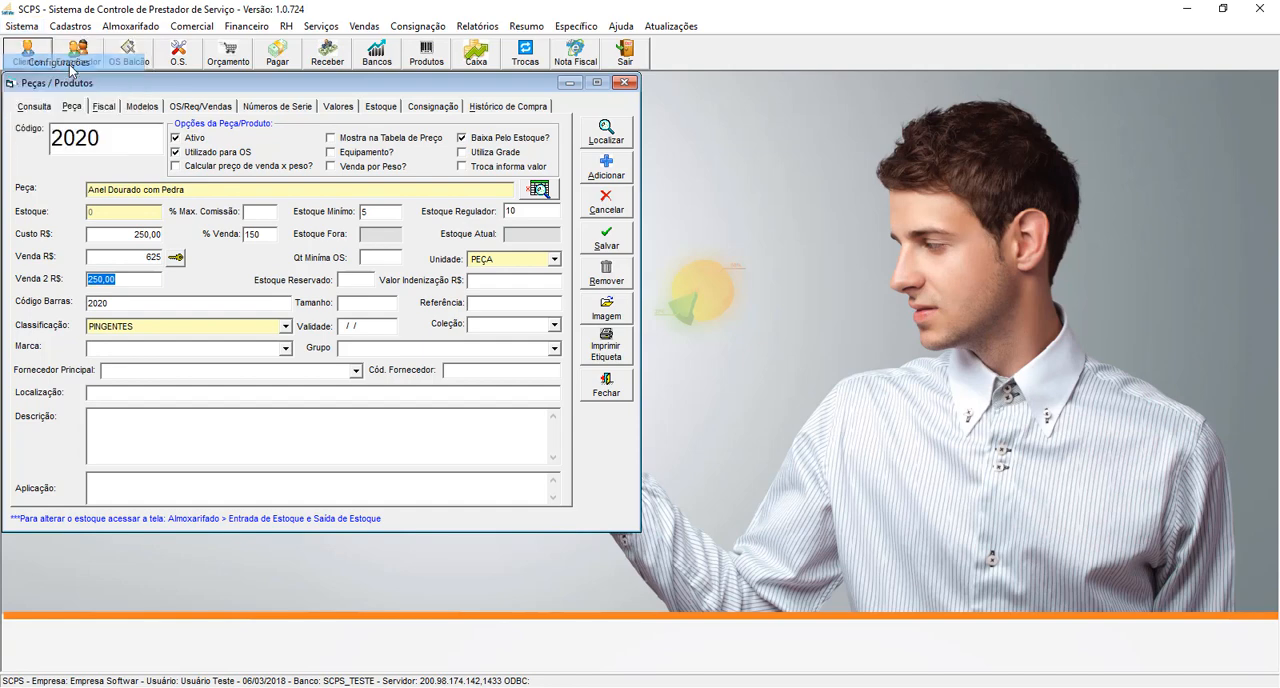
left_click(103, 109)
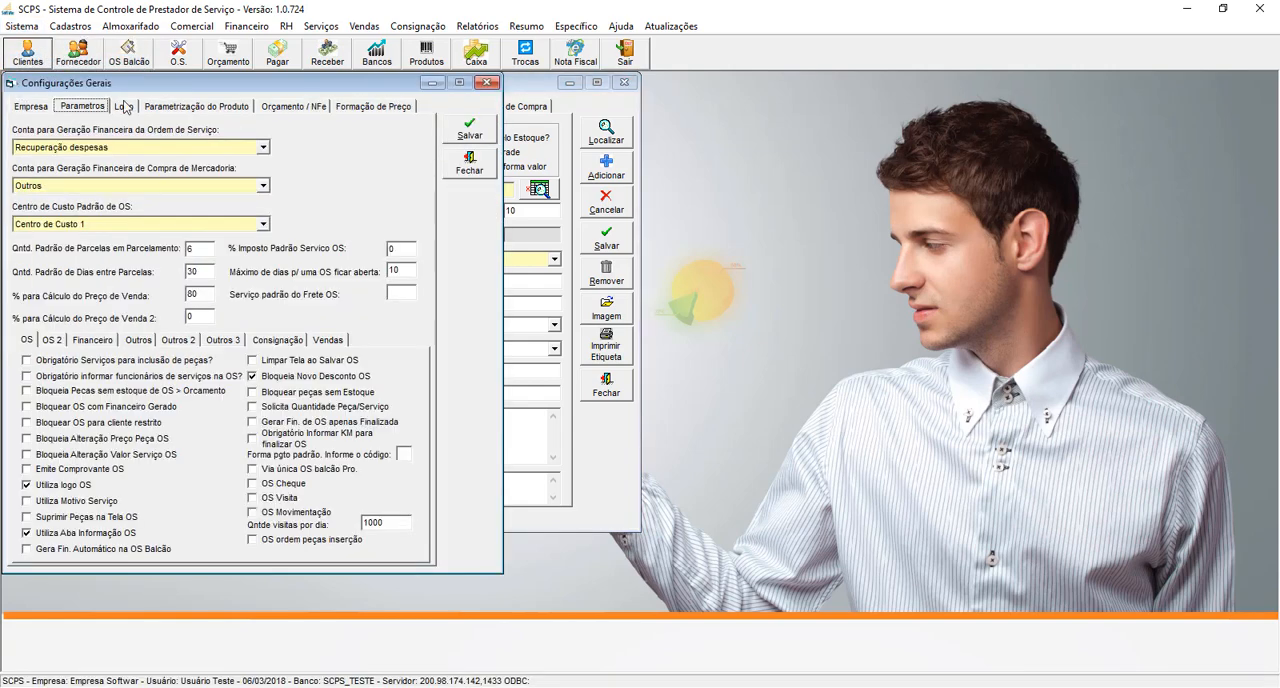
left_click_drag(165, 86, 508, 88)
left_click(540, 318)
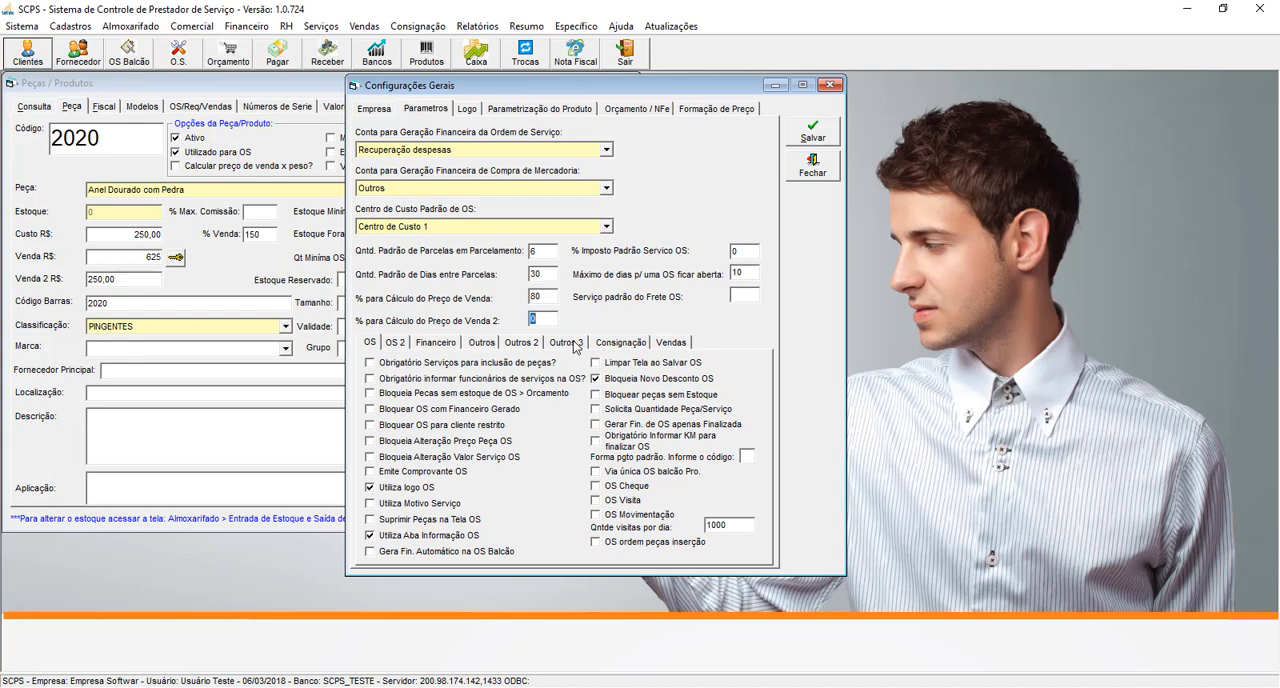
left_click(830, 85)
- Set the product's second sale price to R$ 350 and check its barcode against the product code
left_click(155, 279)
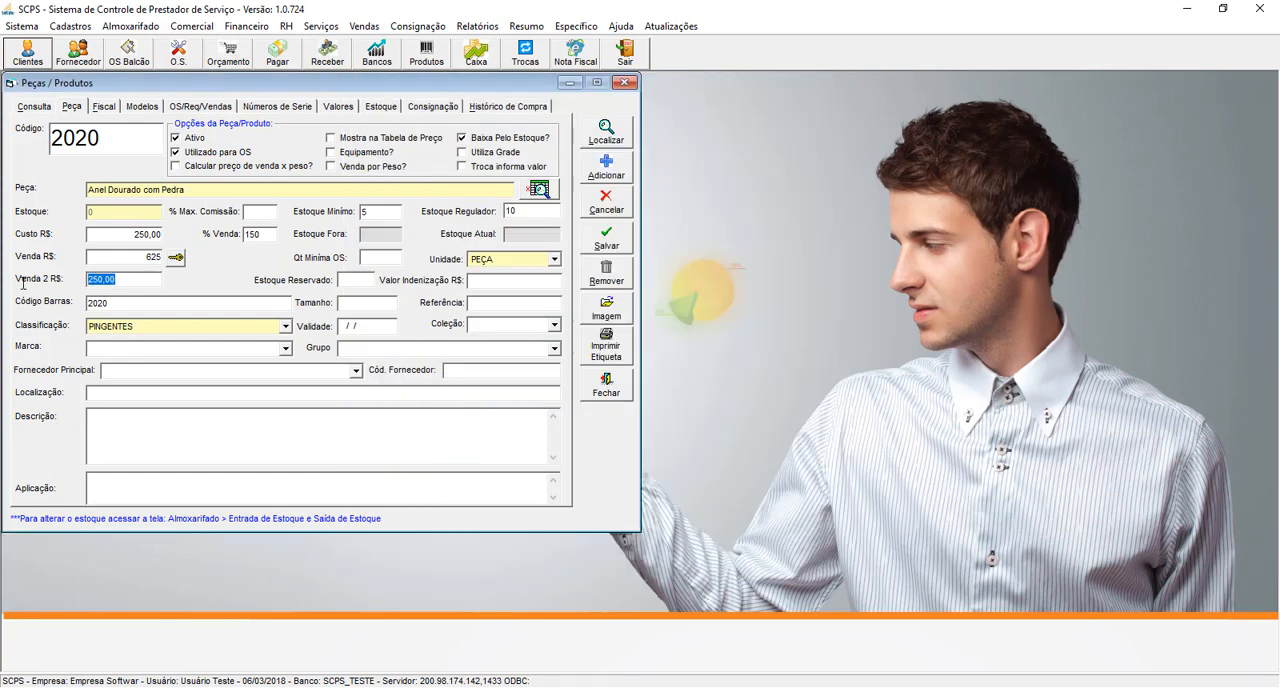
type("350")
left_click(341, 281)
double_click(201, 310)
left_click_drag(100, 144, 52, 186)
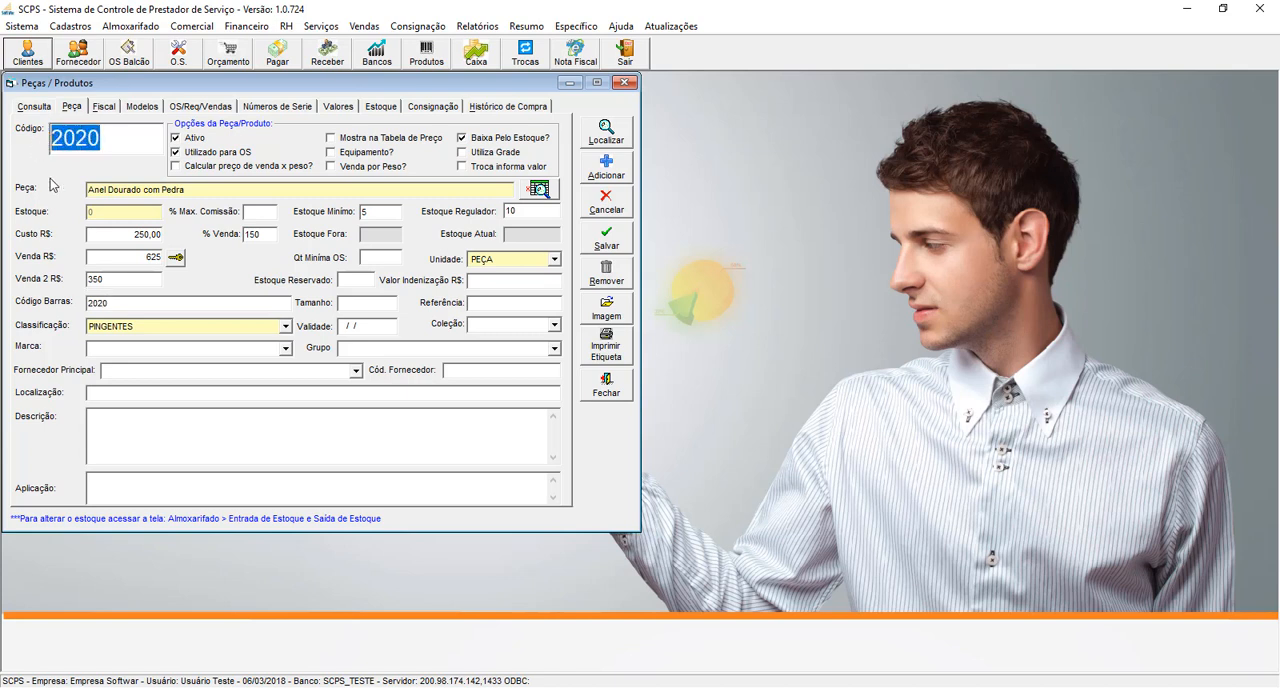
left_click(172, 308)
left_click(672, 404)
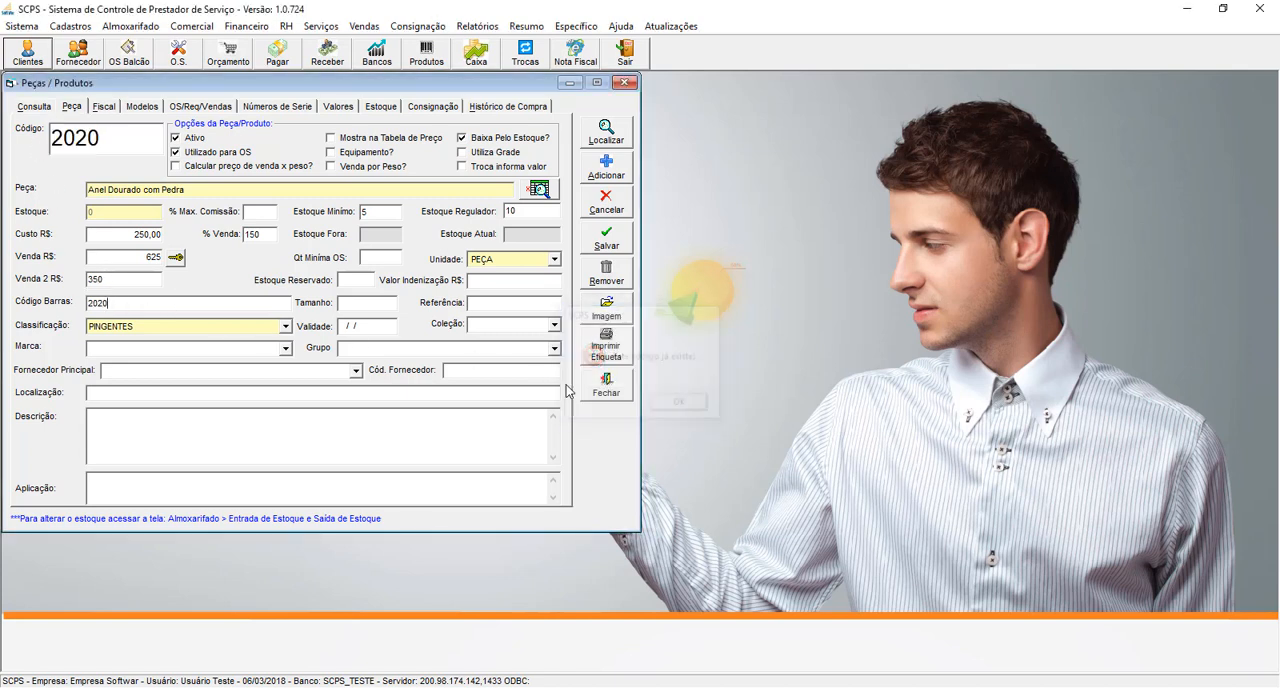
left_click(183, 305)
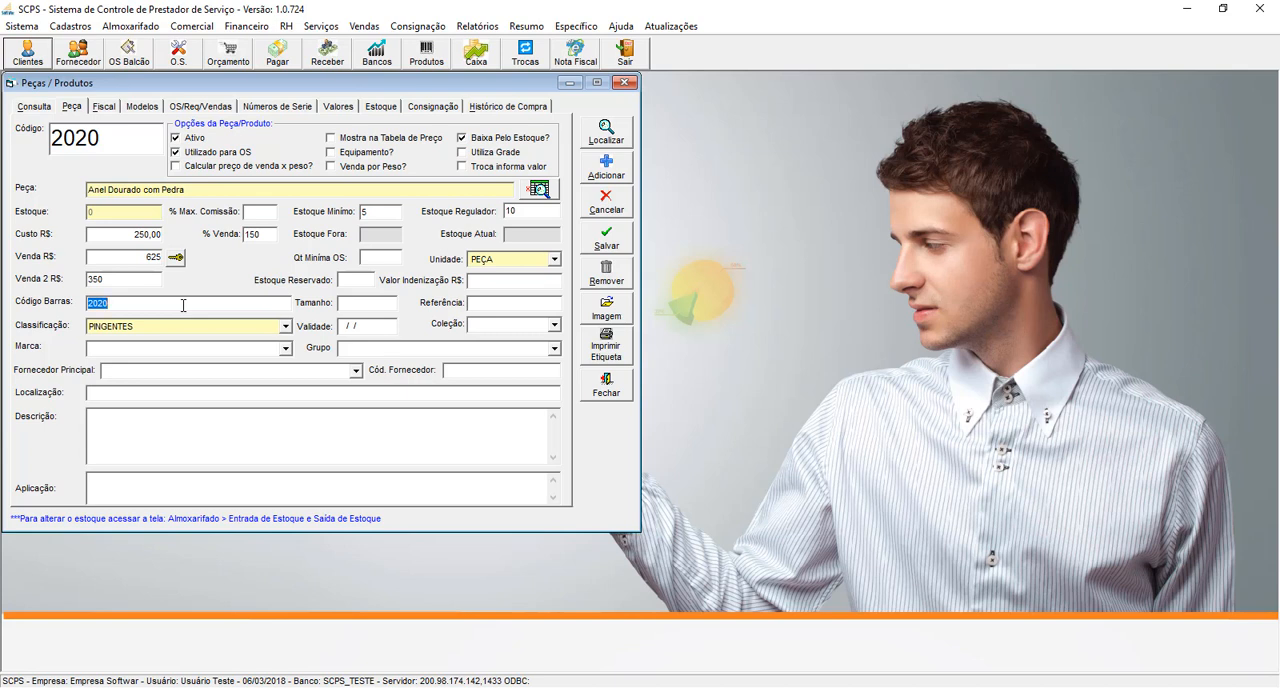
- Examine the product's size and reference fields and the available classification, collection and brand options
left_click(359, 304)
left_click(486, 302)
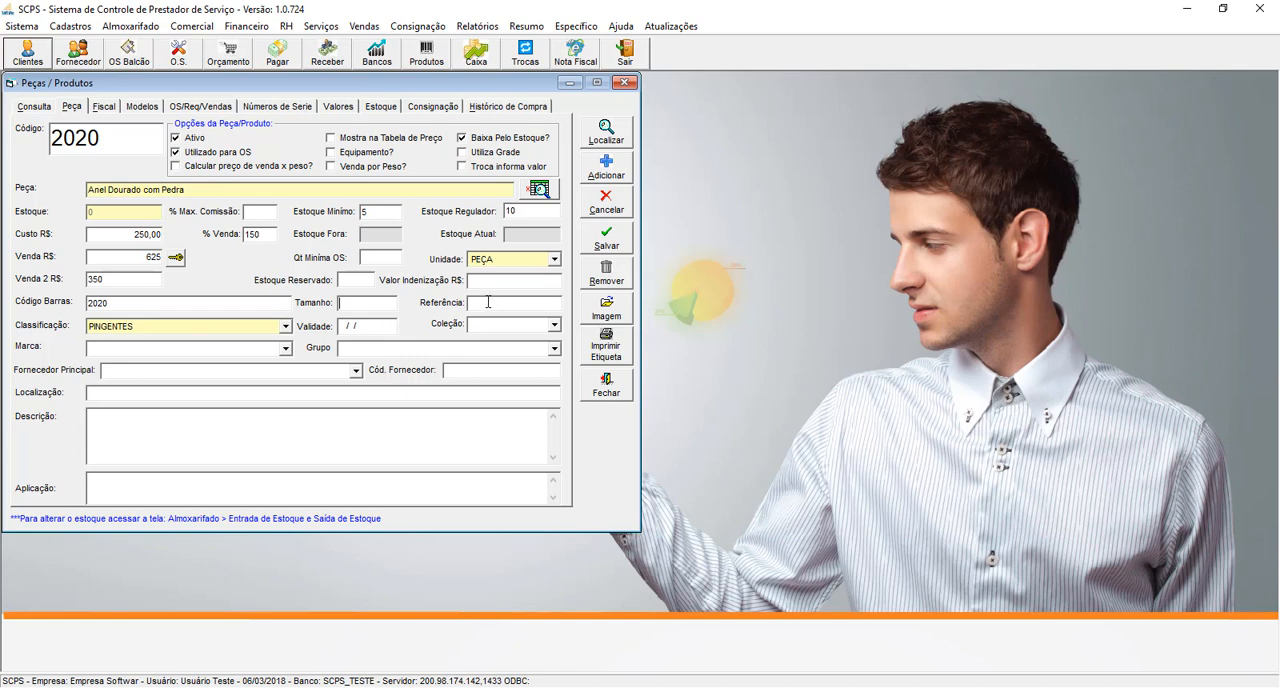
left_click(285, 326)
left_click(286, 327)
key("Tab")
left_click(554, 325)
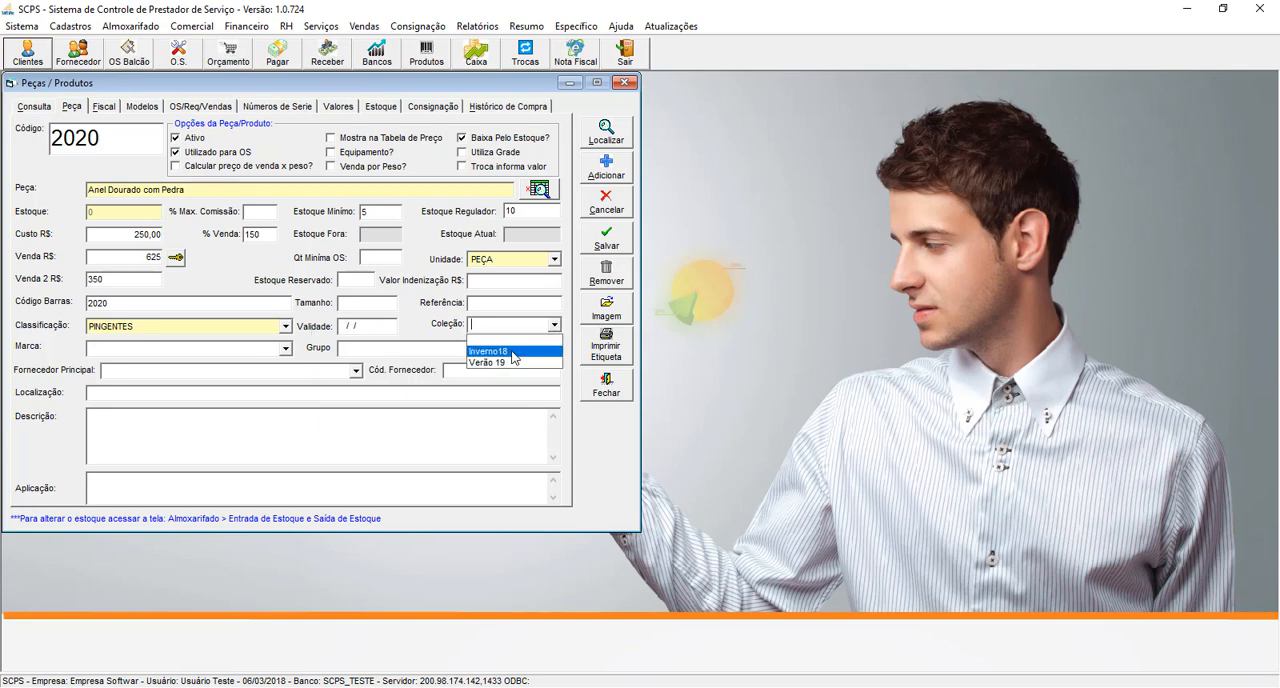
left_click(287, 350)
left_click(286, 349)
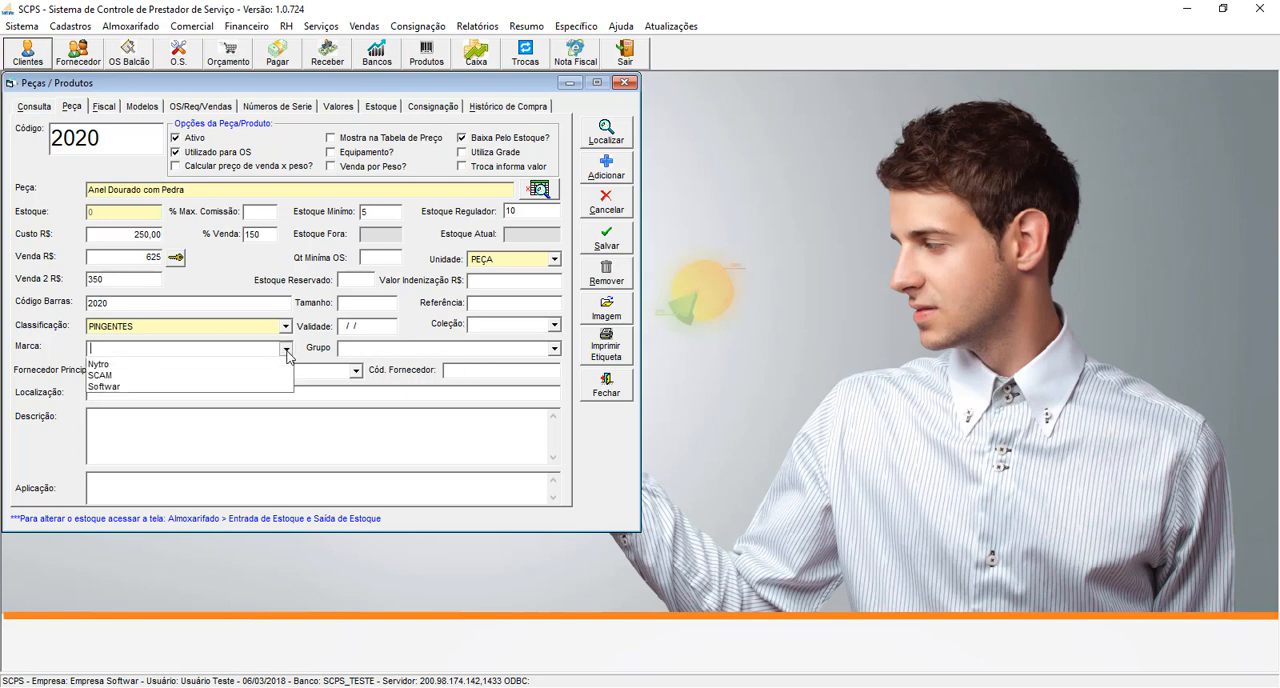
left_click(287, 350)
- Assign the product to the group "Folheado a ouro" and choose "Novo Fornecedor Softwar" as its main supplier
left_click(554, 348)
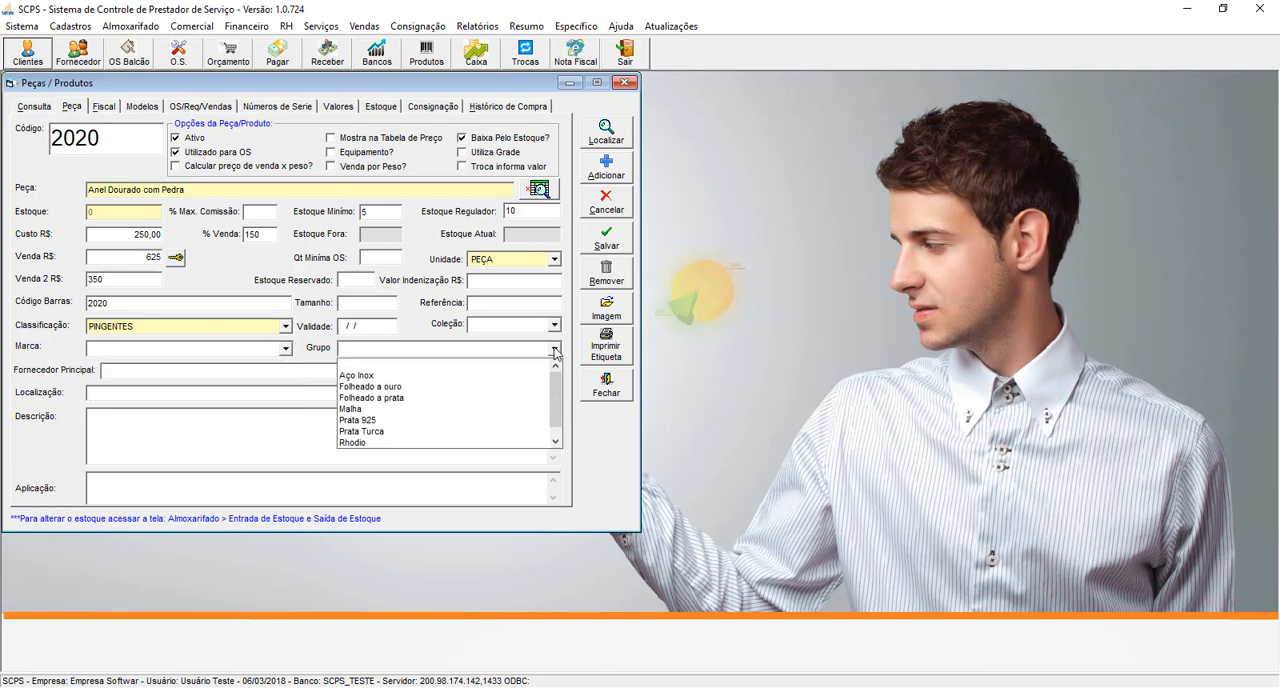
scroll(555, 371, "down", 1)
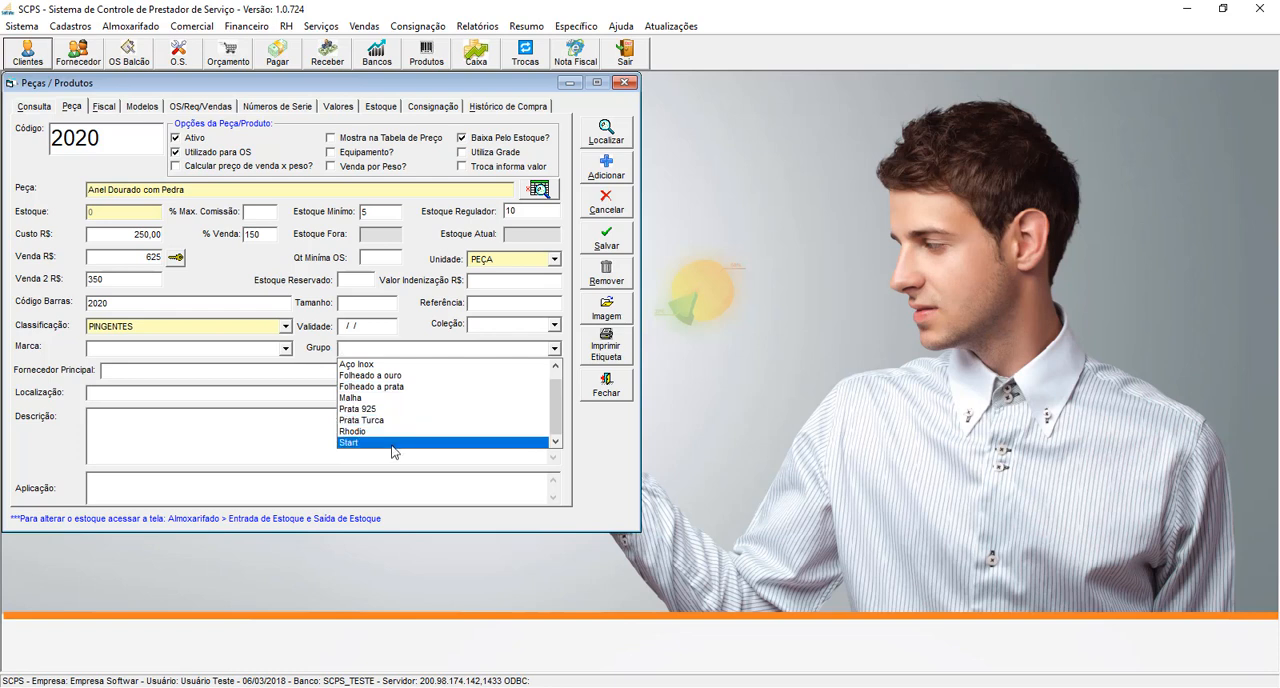
left_click(393, 378)
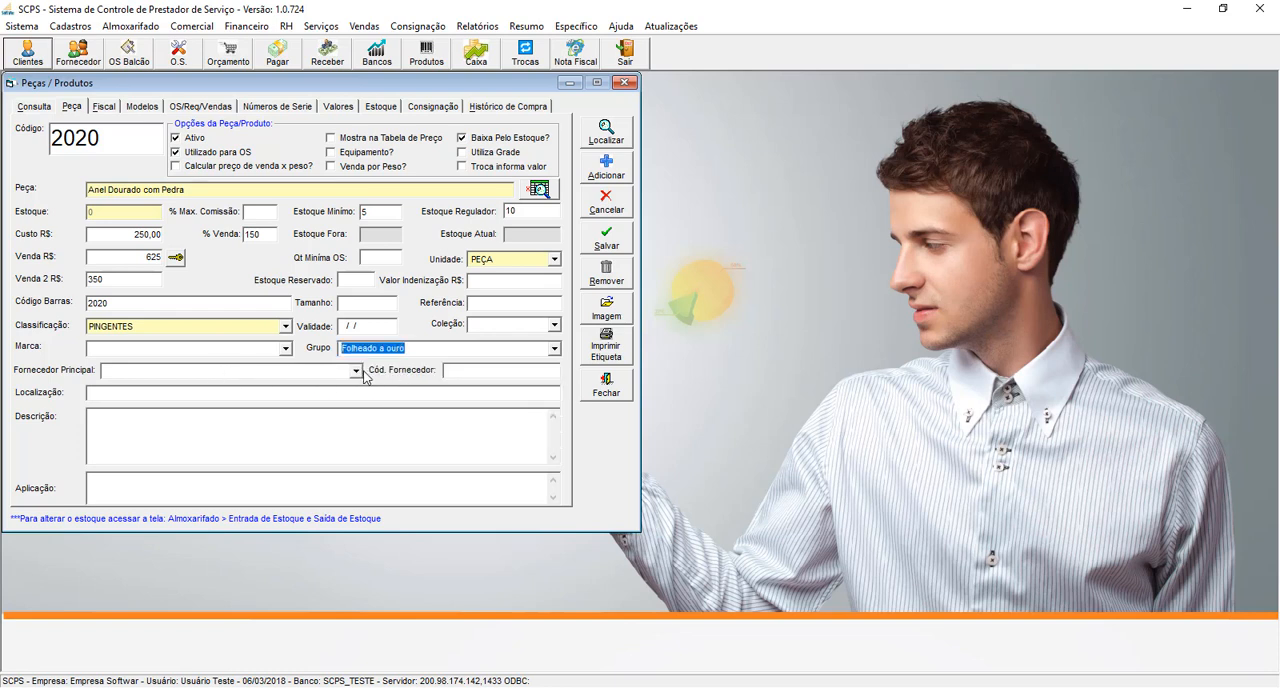
left_click(356, 371)
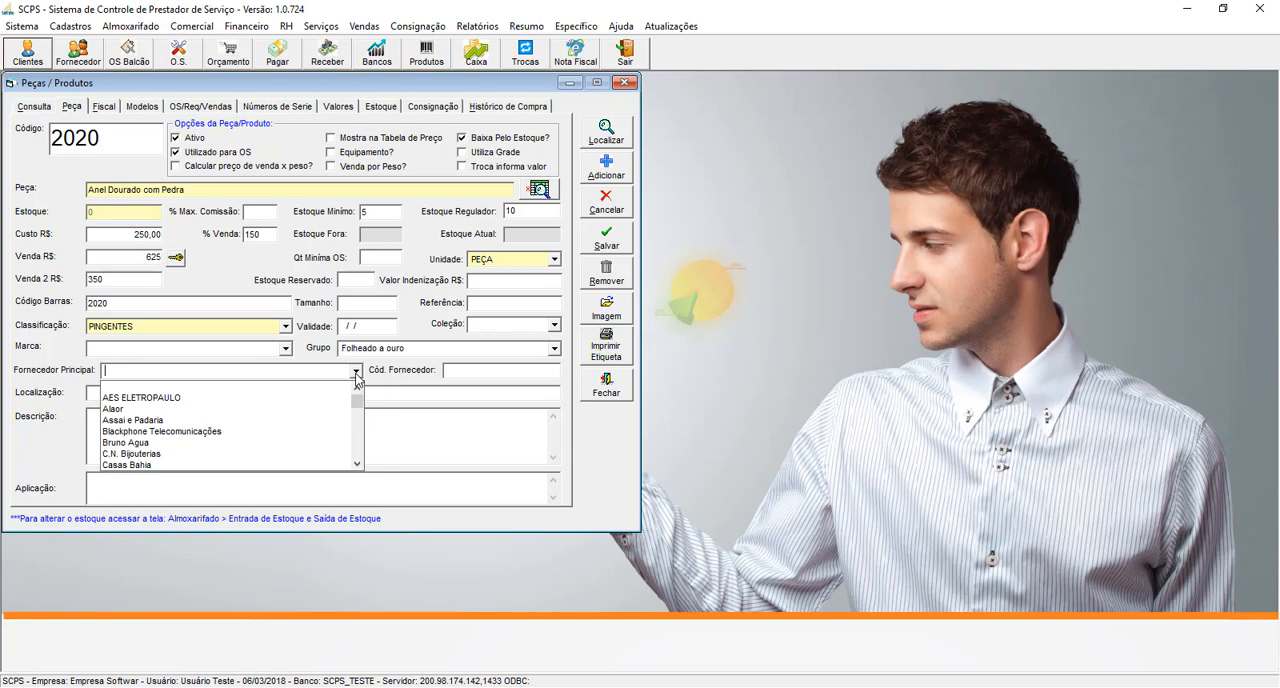
type("nov")
key("Down")
key("Tab")
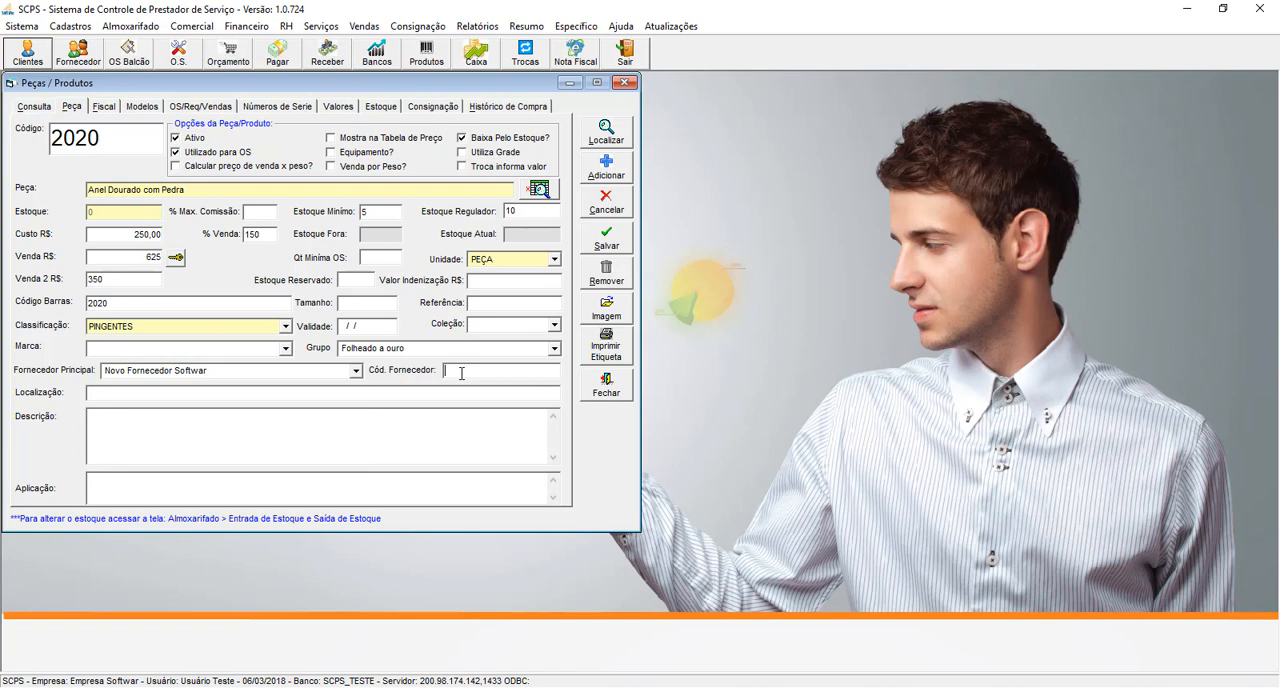
- Enter 234A as the product's supplier code and "corredor C" as its storage location
type("234")
type("7")
key("Tab")
type("corredor C")
left_click(484, 372)
left_click_drag(480, 375, 372, 361)
- Check the product's empty description and application fields and save the product record
left_click(158, 429)
left_click(125, 486)
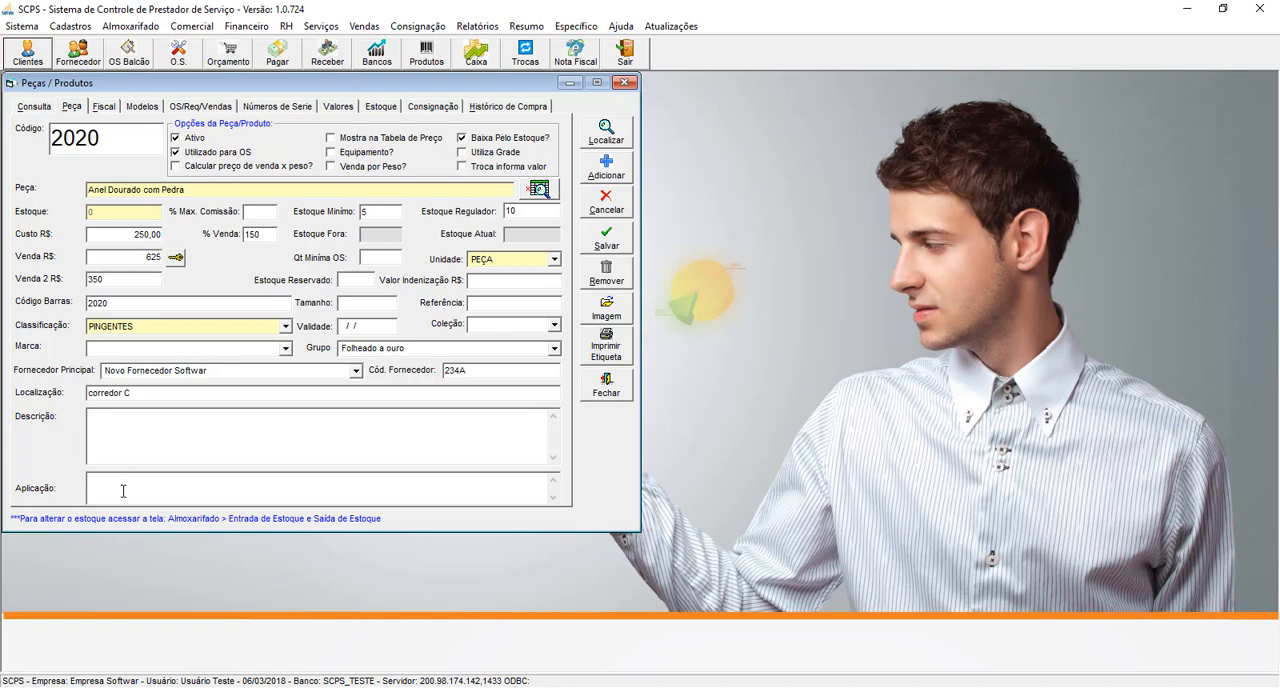
left_click(167, 432)
left_click(128, 486)
left_click(609, 240)
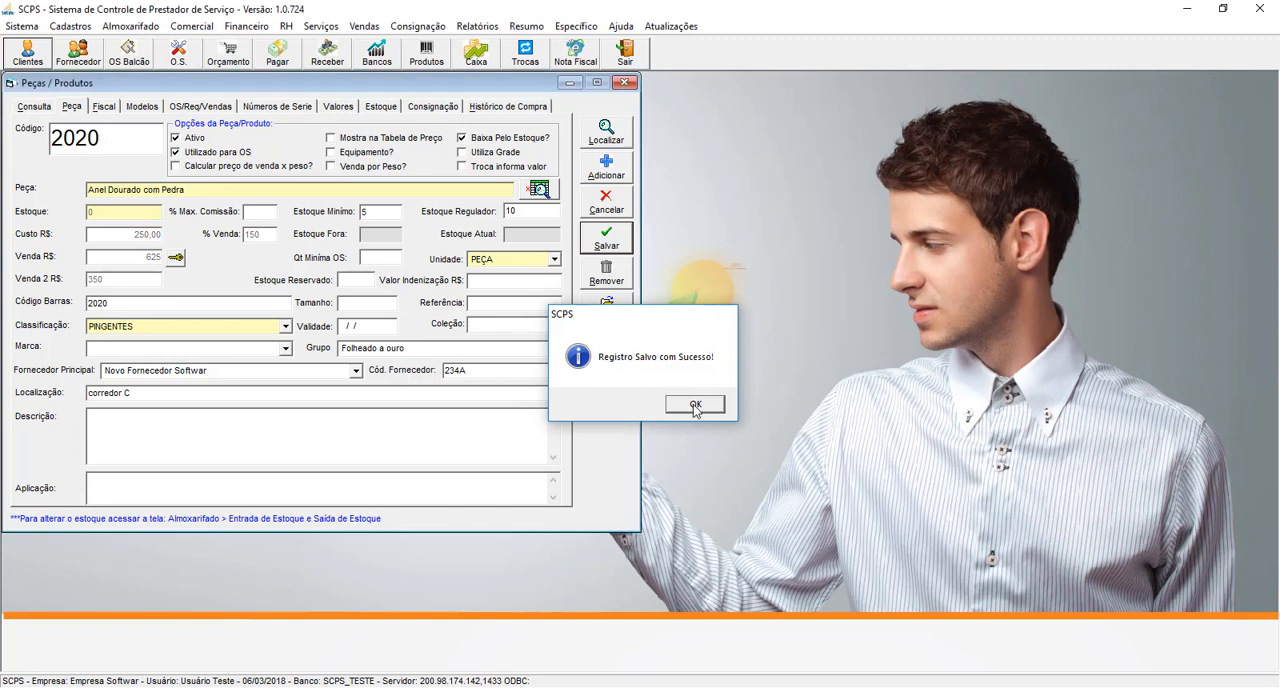
left_click(692, 403)
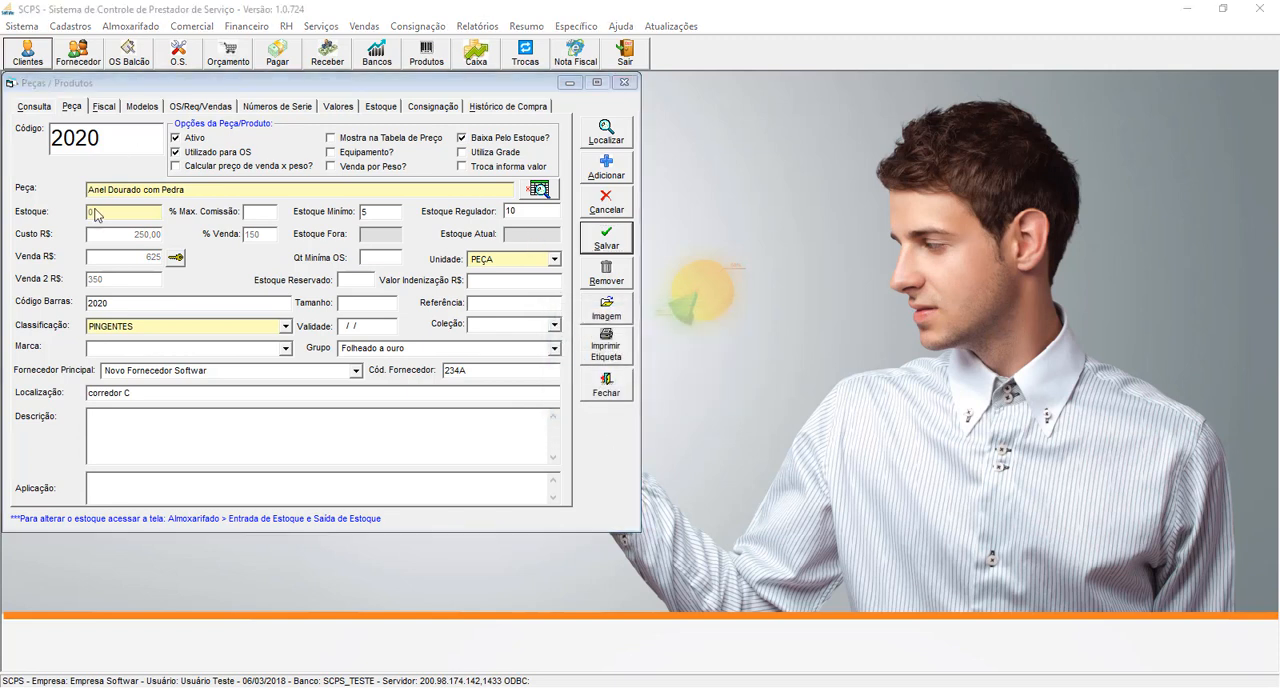
- Attach the desktop image "anel" as the product photo under the name "Foto", save it and view the picture
left_click(605, 316)
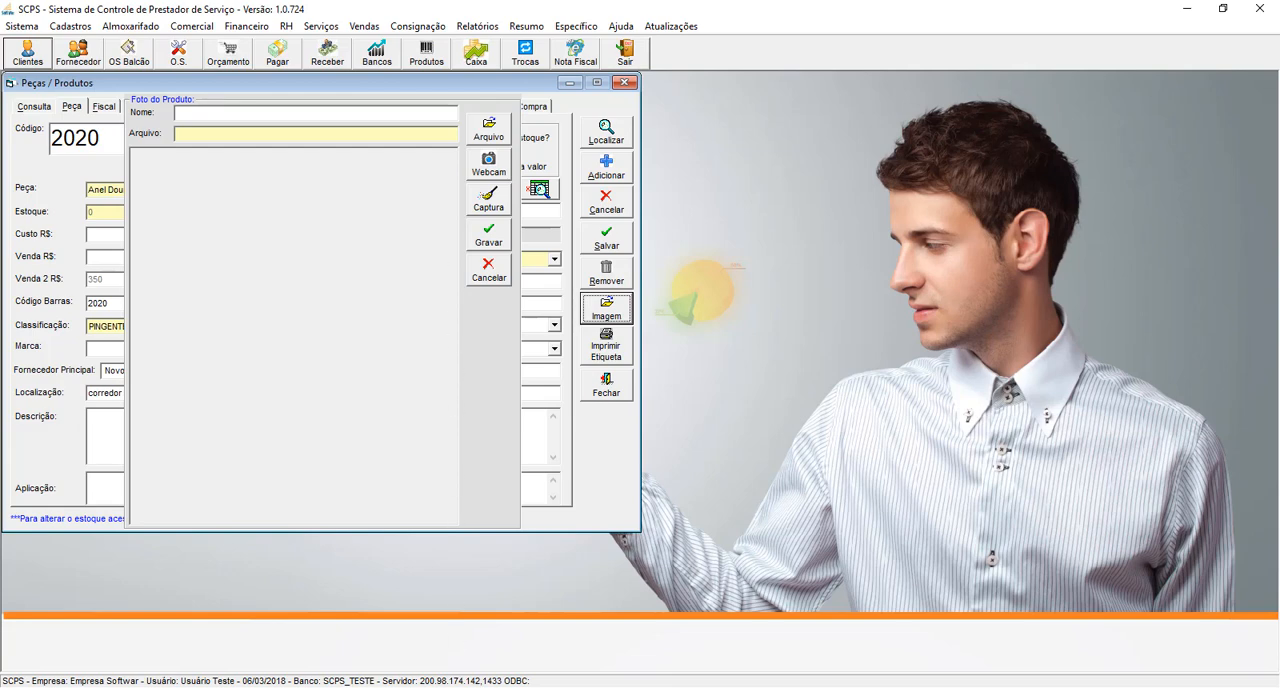
right_click(532, 687)
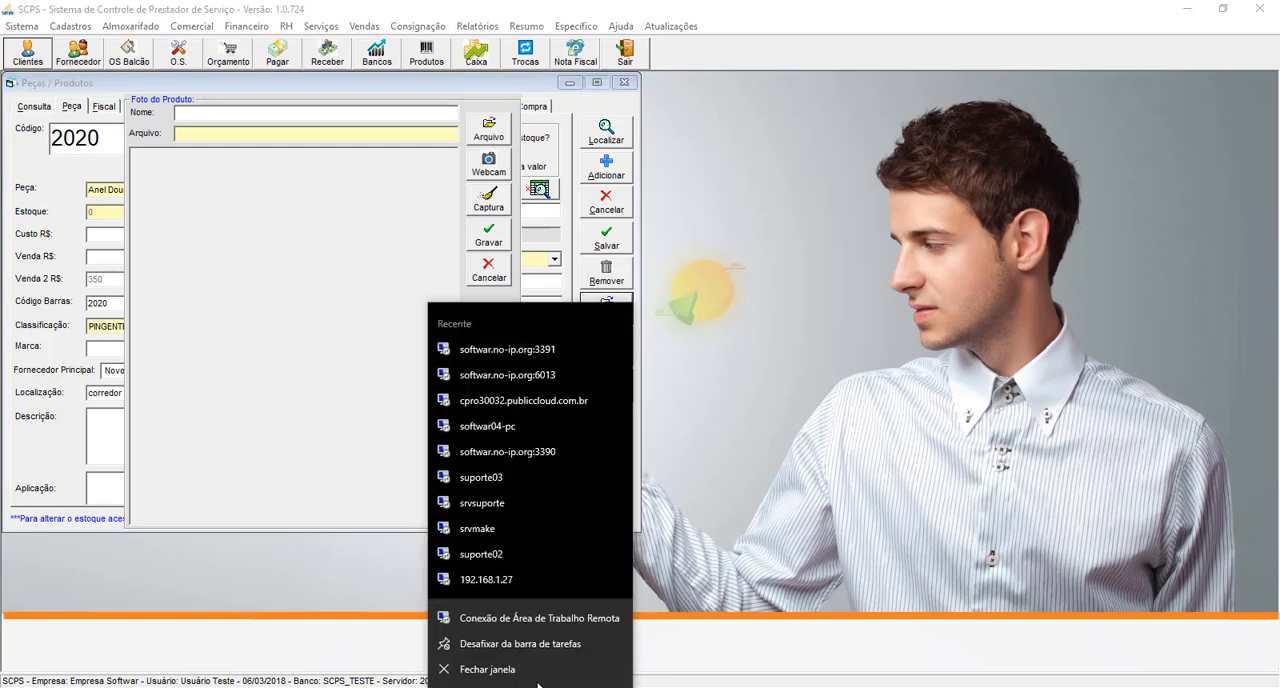
left_click(525, 673)
left_click(701, 368)
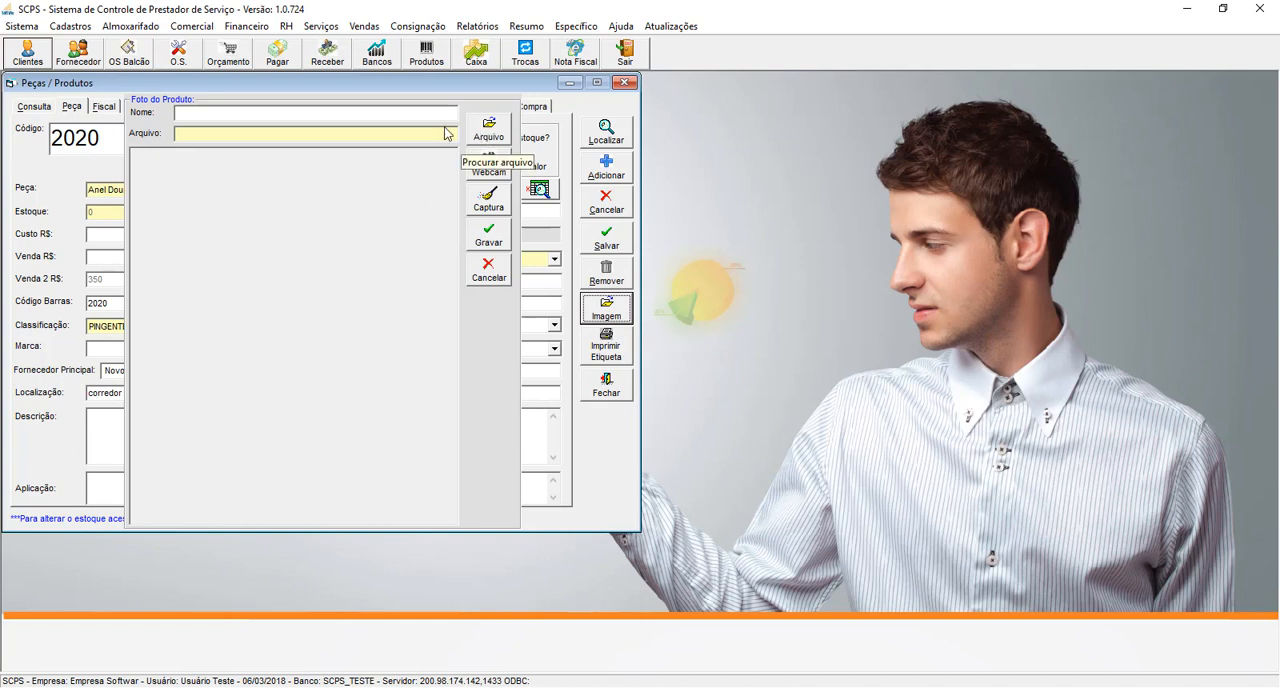
left_click(412, 113)
type("Foto")
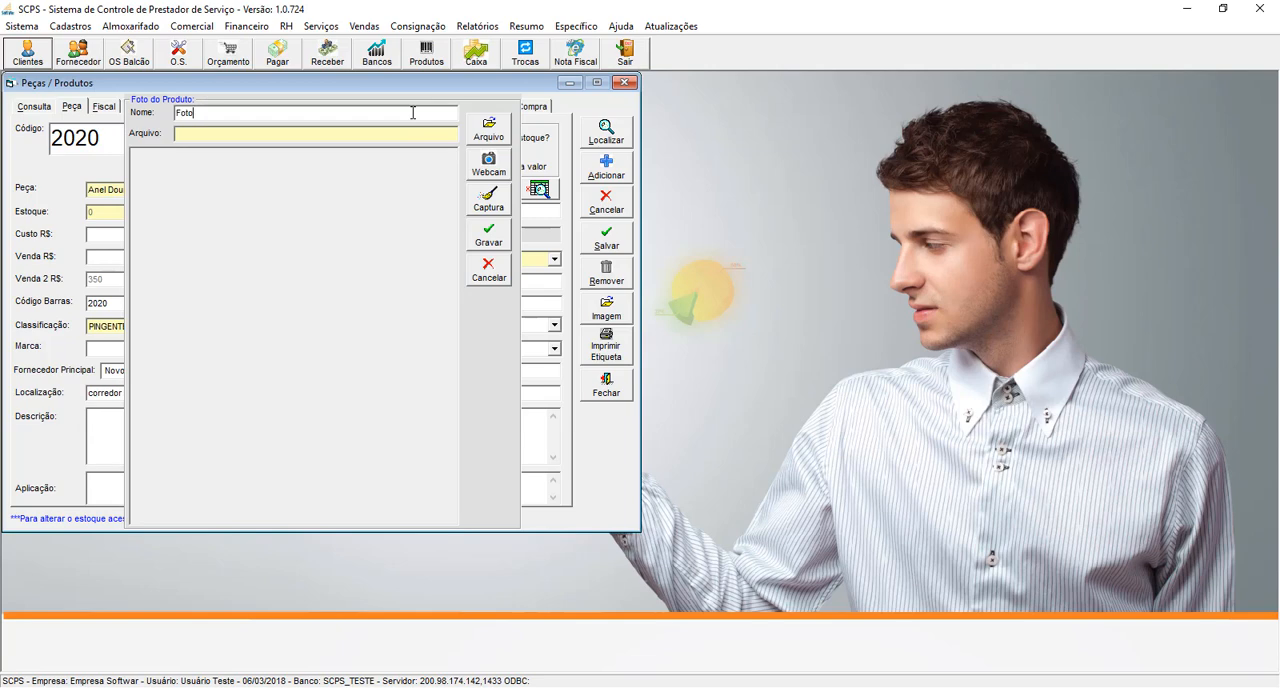
left_click(498, 134)
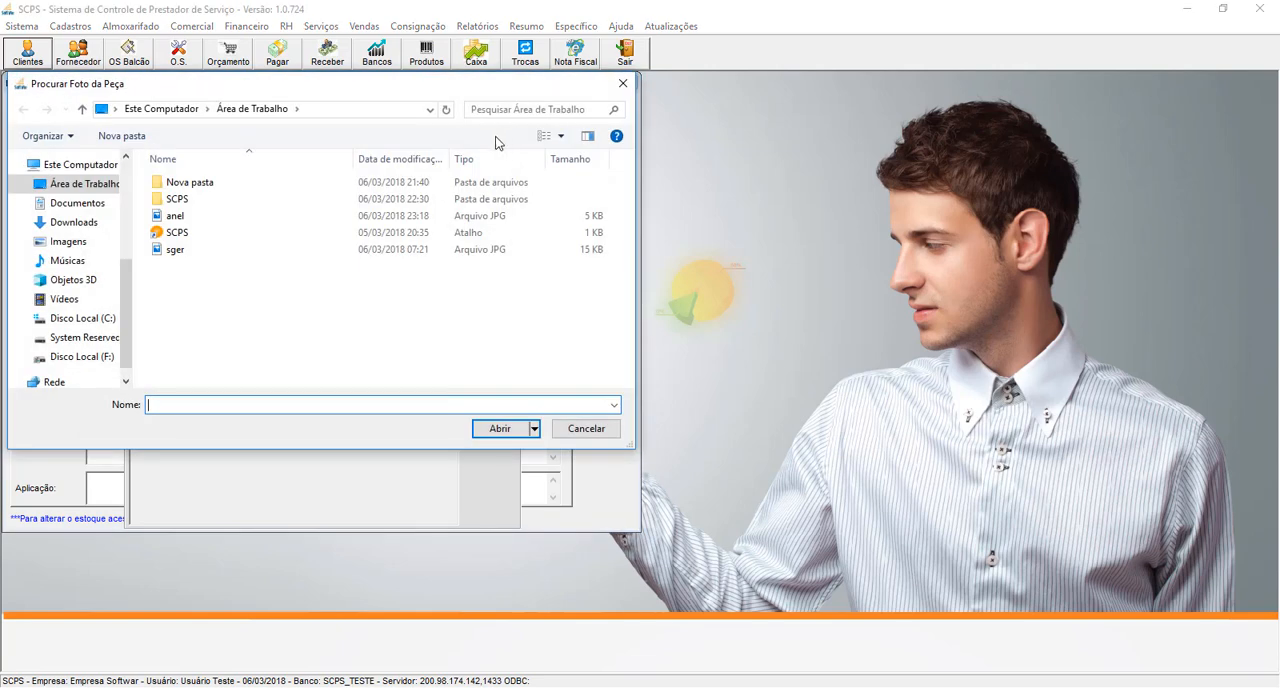
left_click(181, 220)
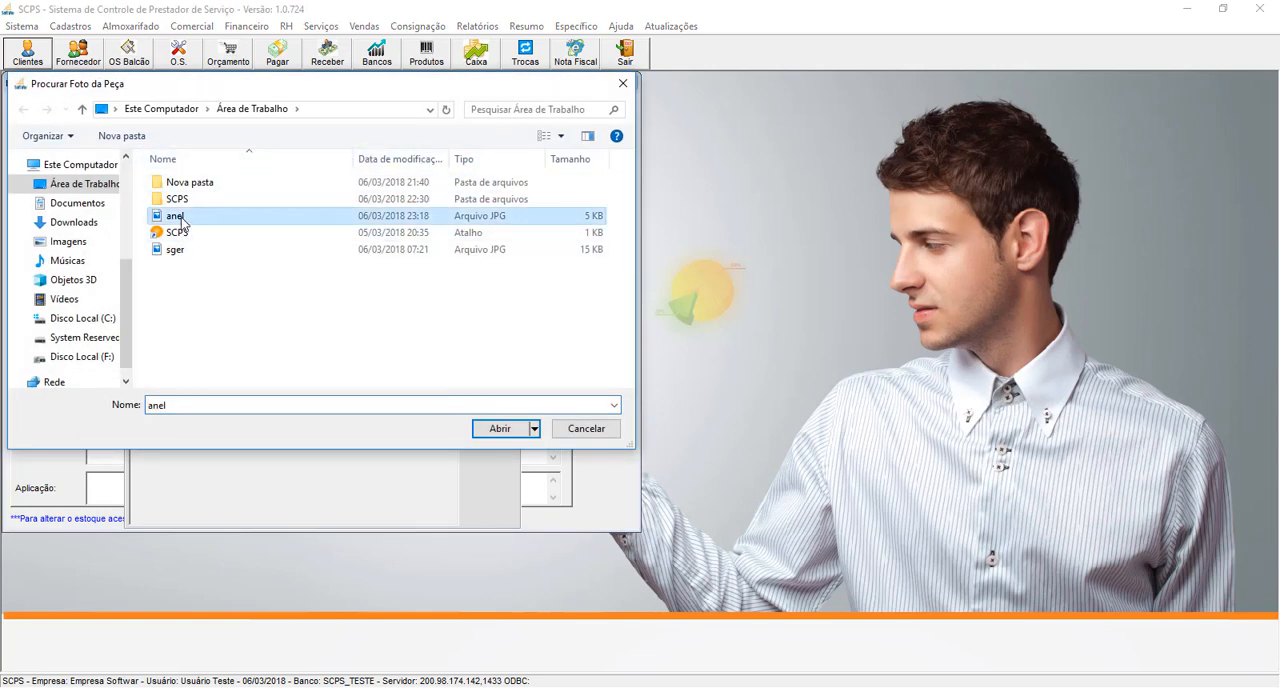
left_click(502, 431)
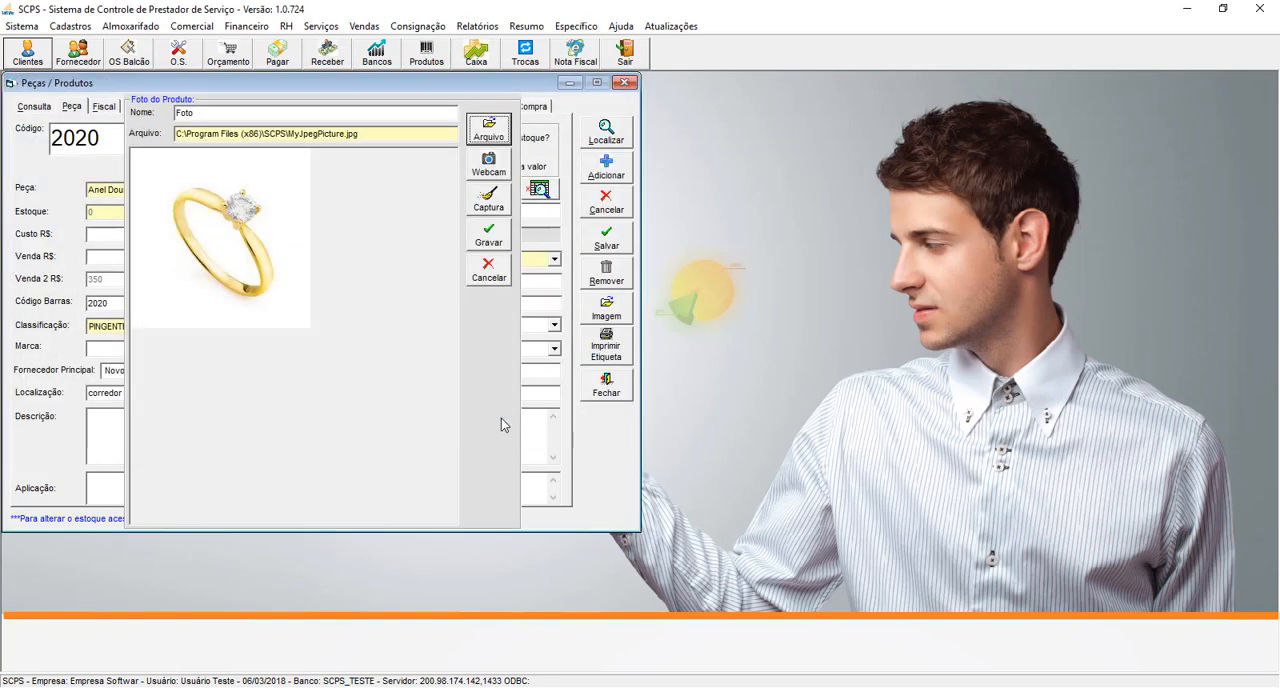
left_click(488, 245)
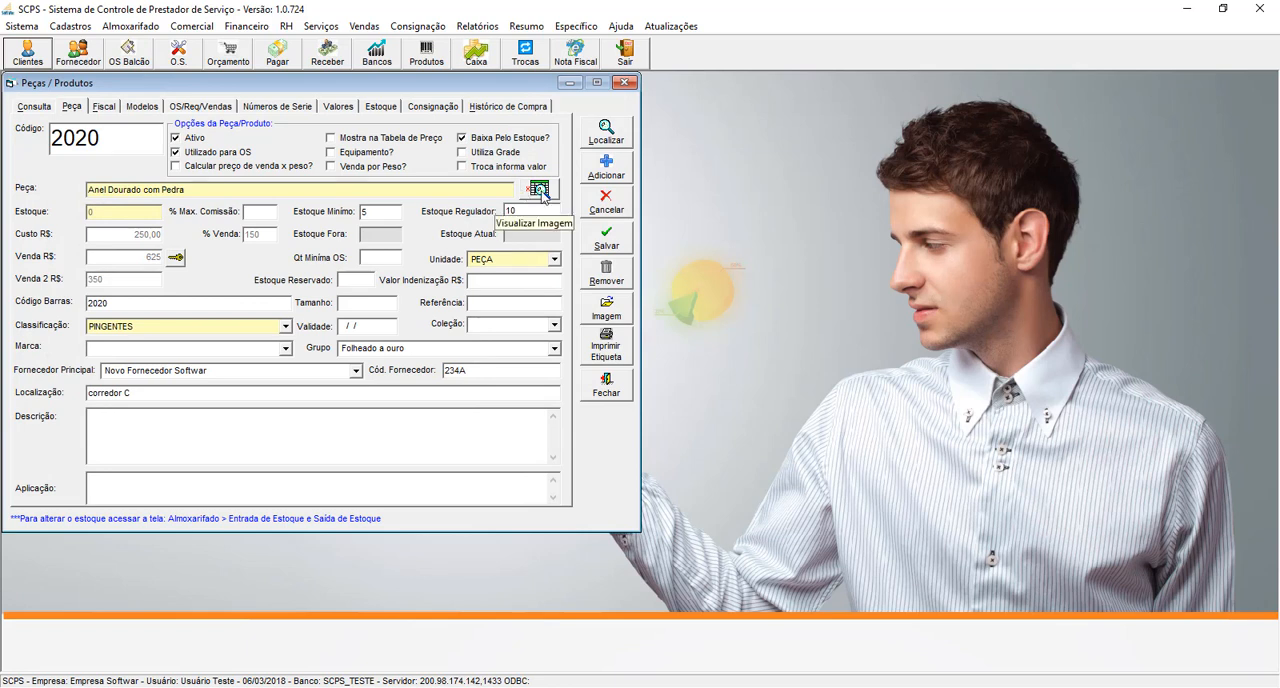
left_click(540, 191)
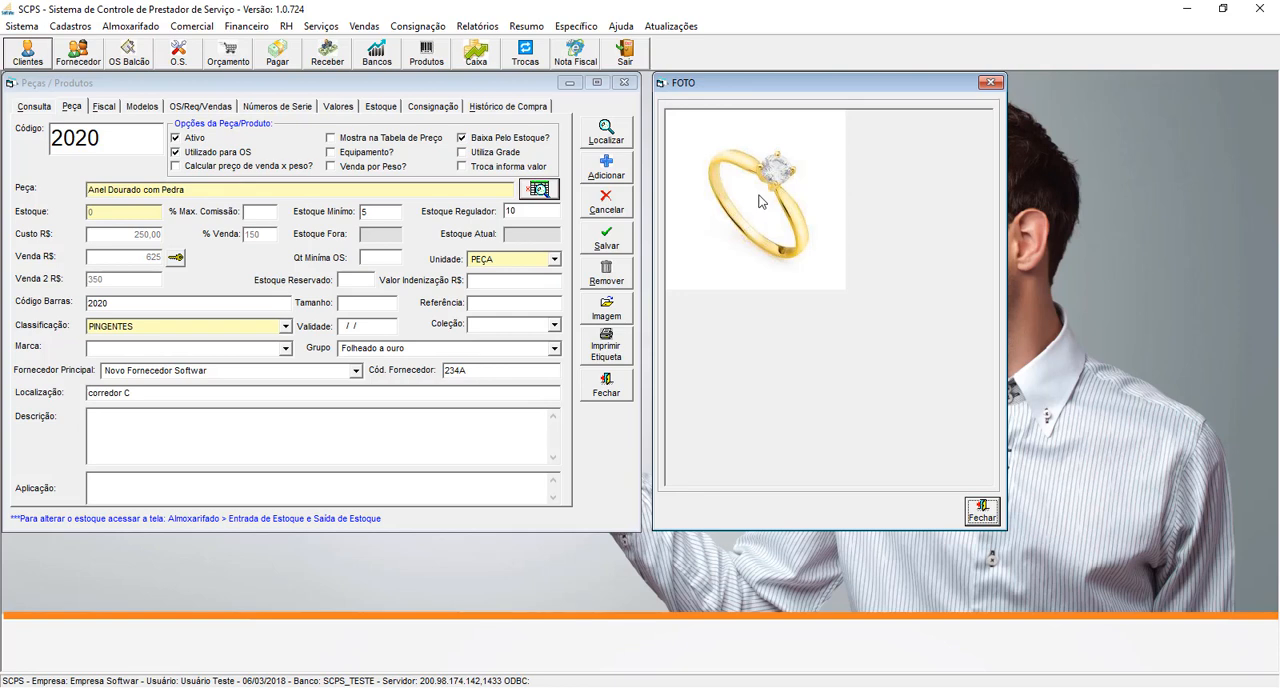
left_click(980, 514)
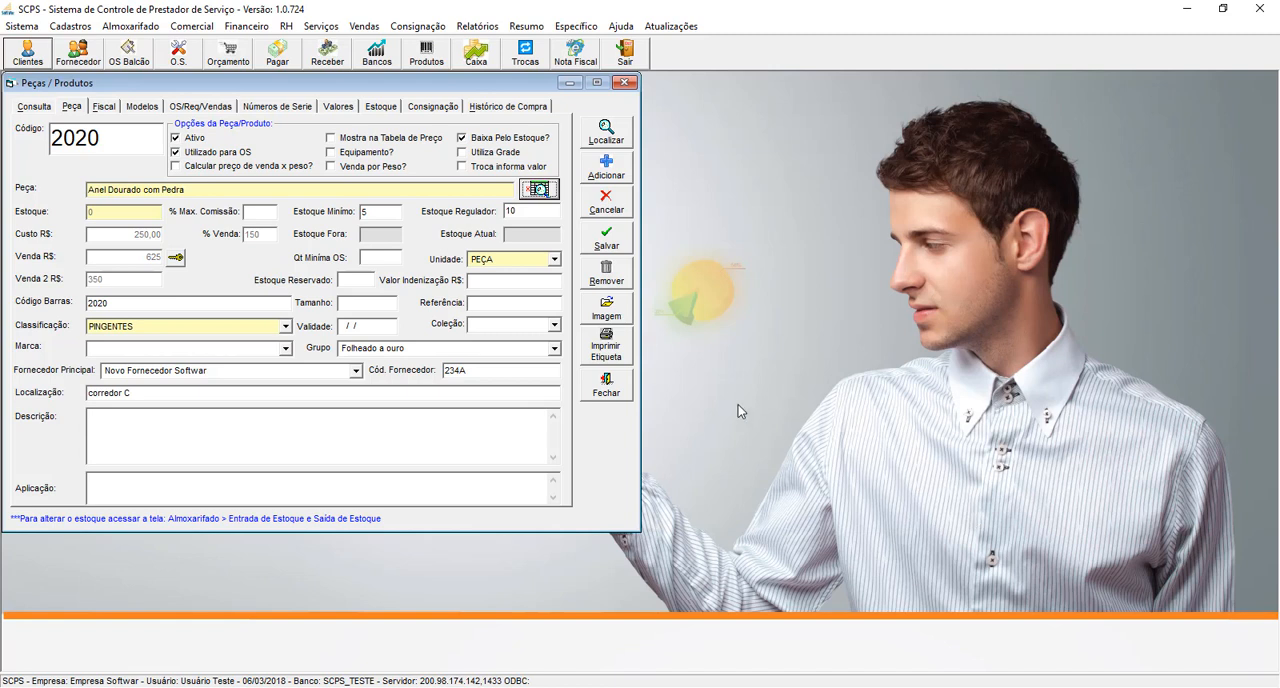
- Set the product's classification to BRINCOS and check the product's NCM, CFOP and CST/CSOSN tax data
left_click(104, 109)
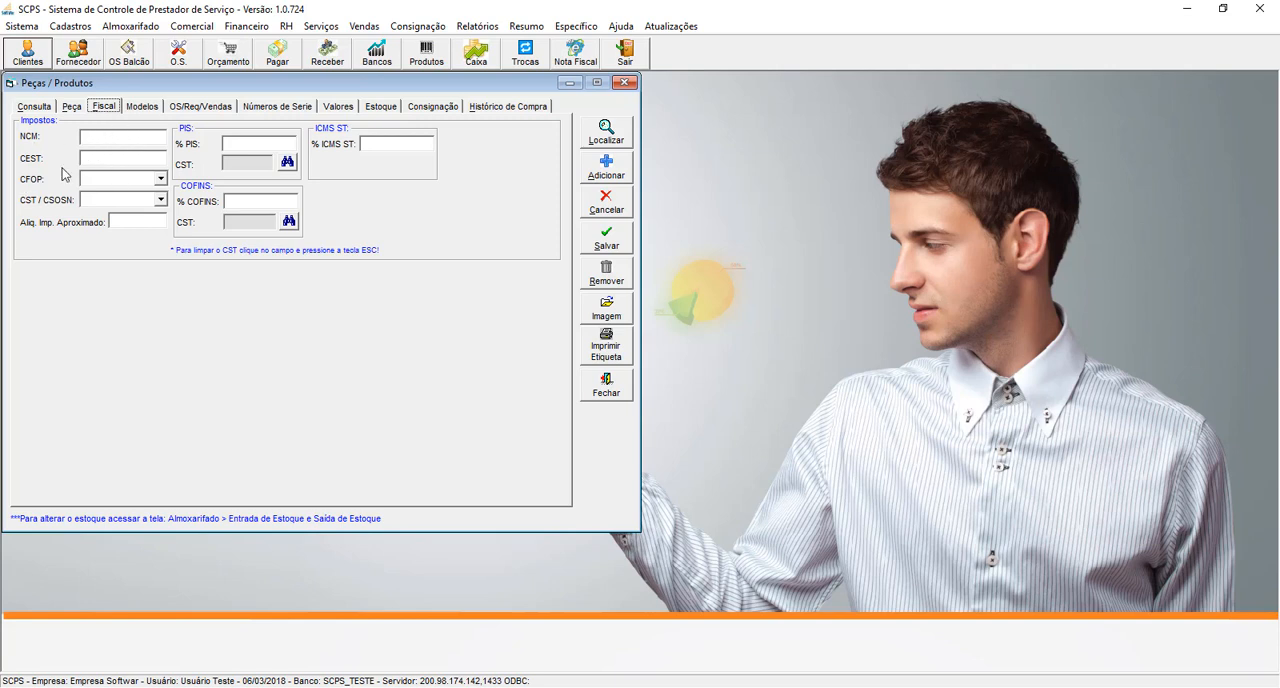
left_click(72, 107)
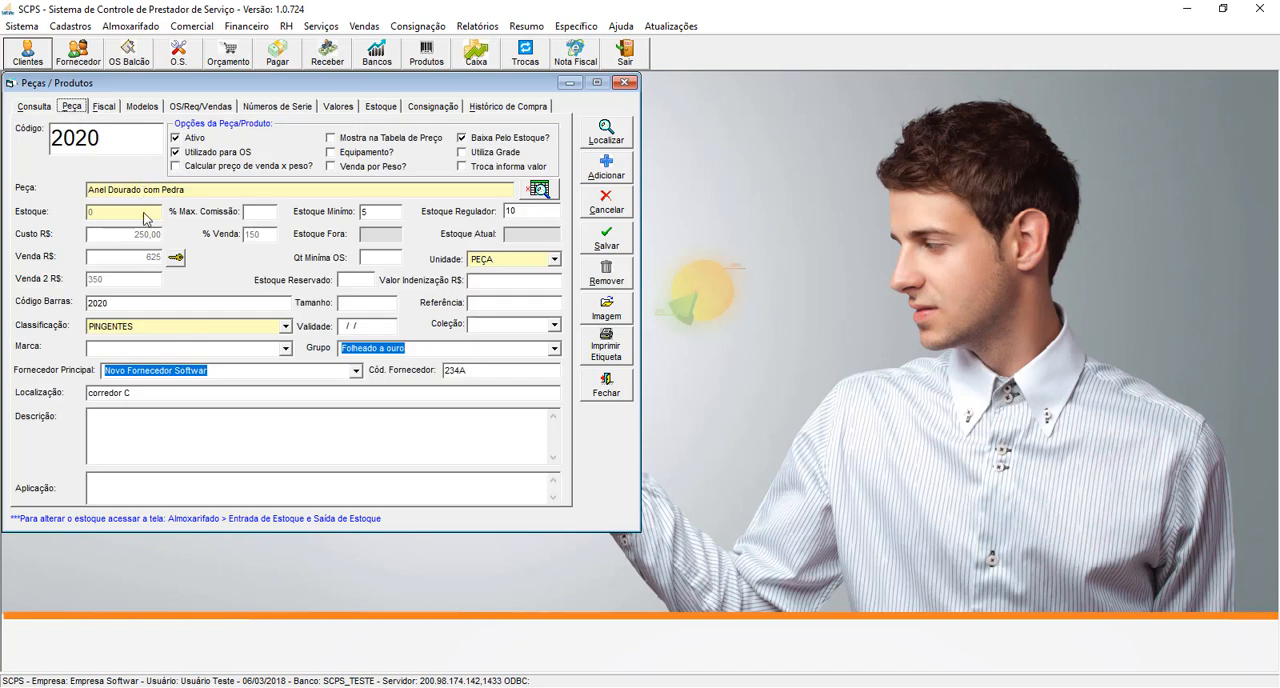
left_click(285, 327)
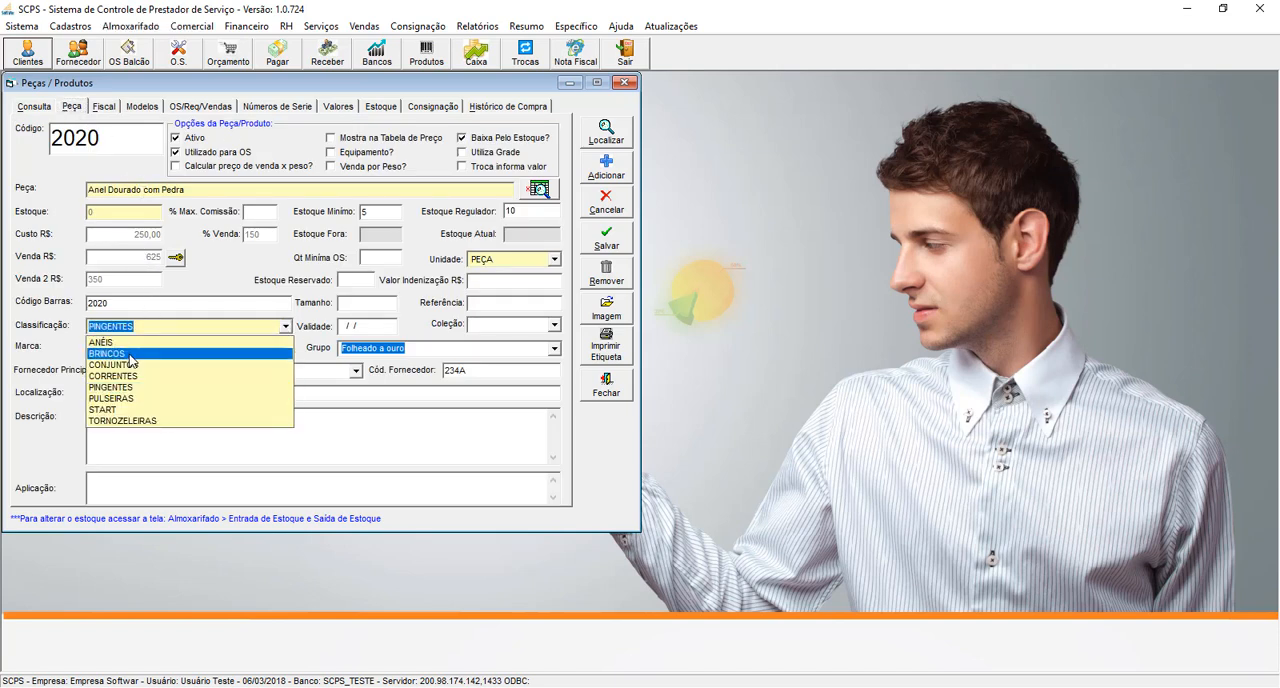
left_click(130, 355)
key("Tab")
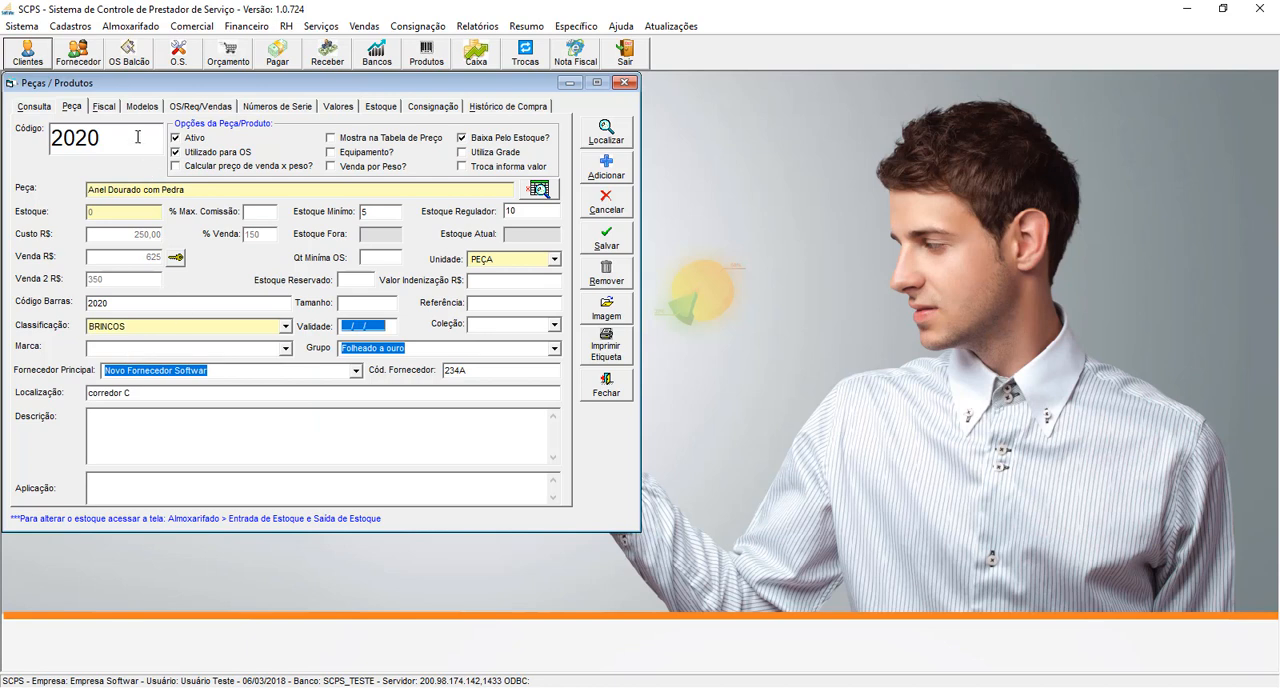
left_click(106, 107)
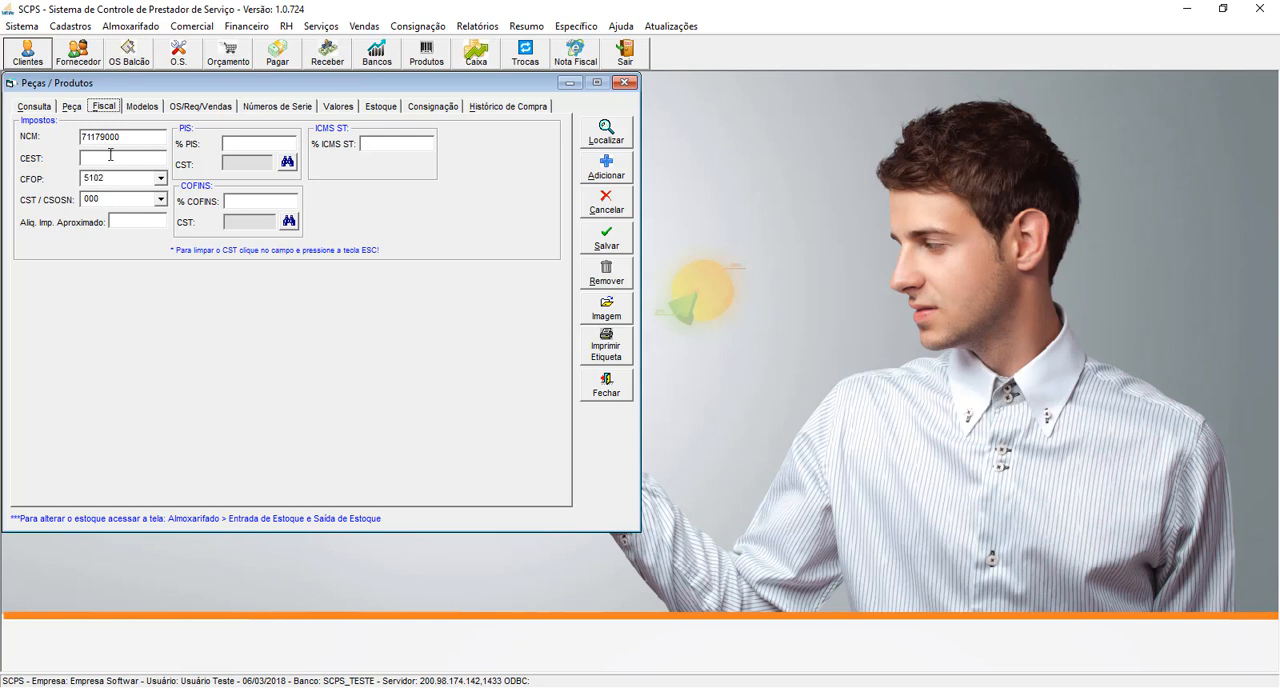
- Examine the product's models, orders and sales, serial numbers, rental values, stock by unit, consignments and purchase history
left_click(144, 108)
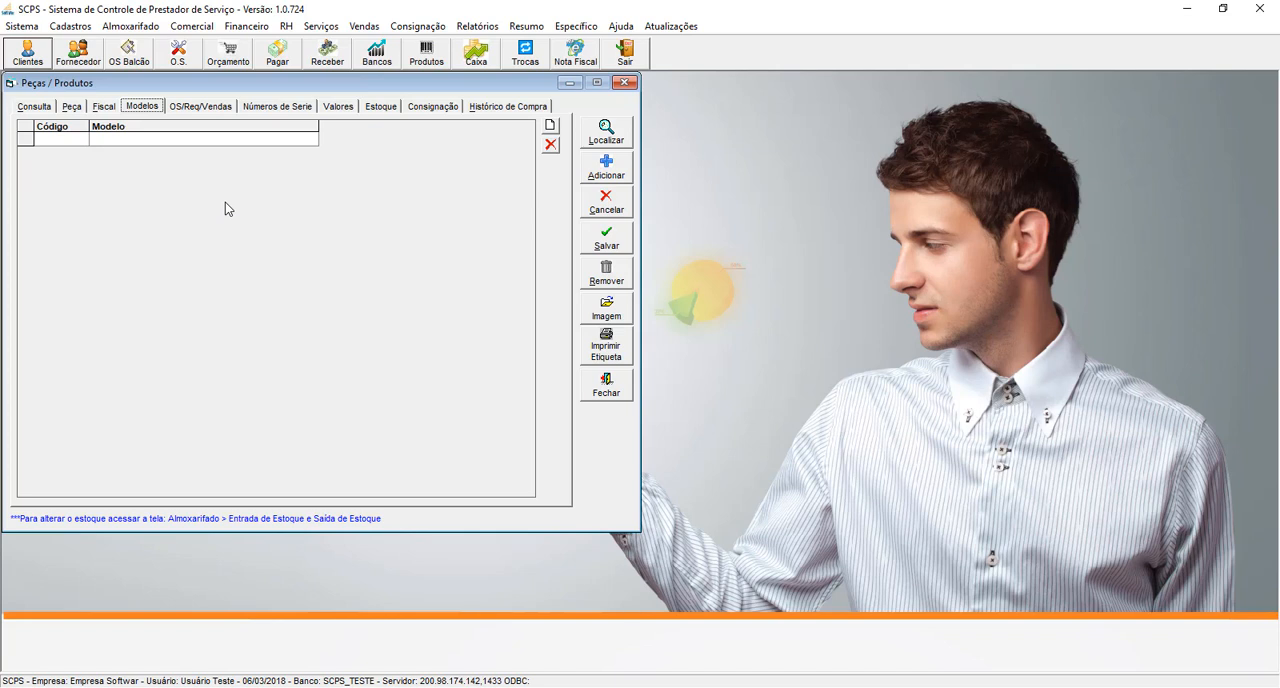
left_click(194, 108)
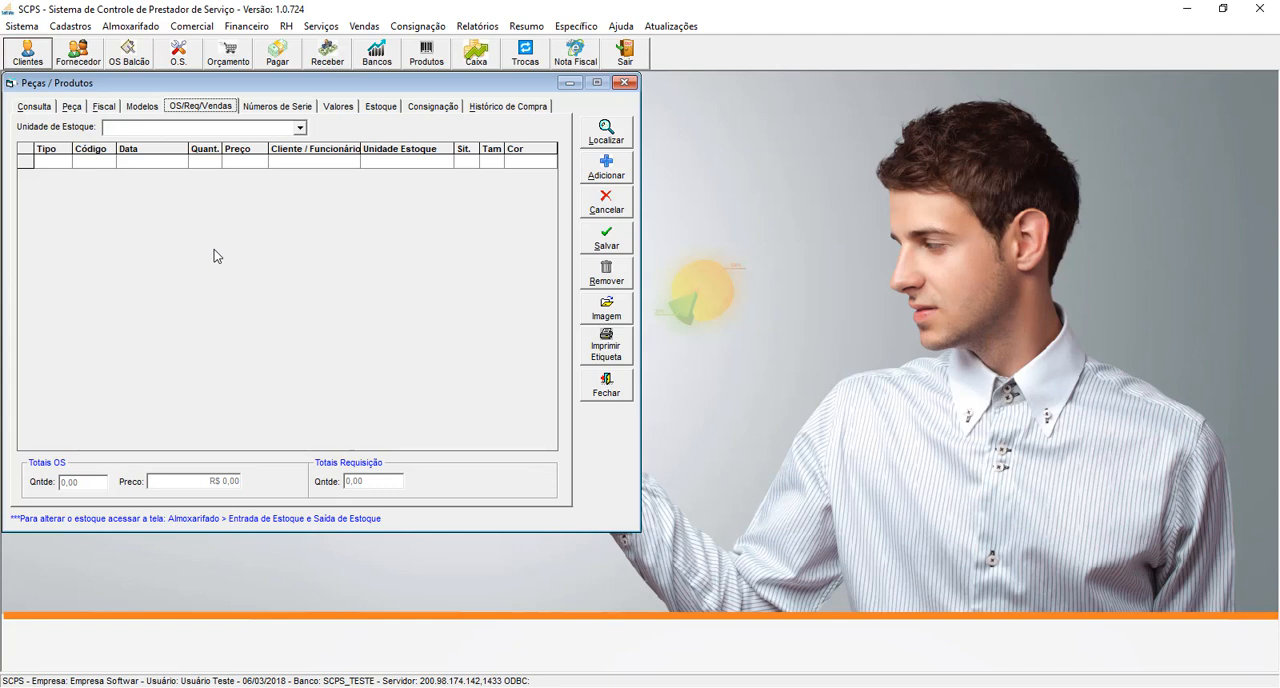
left_click(274, 107)
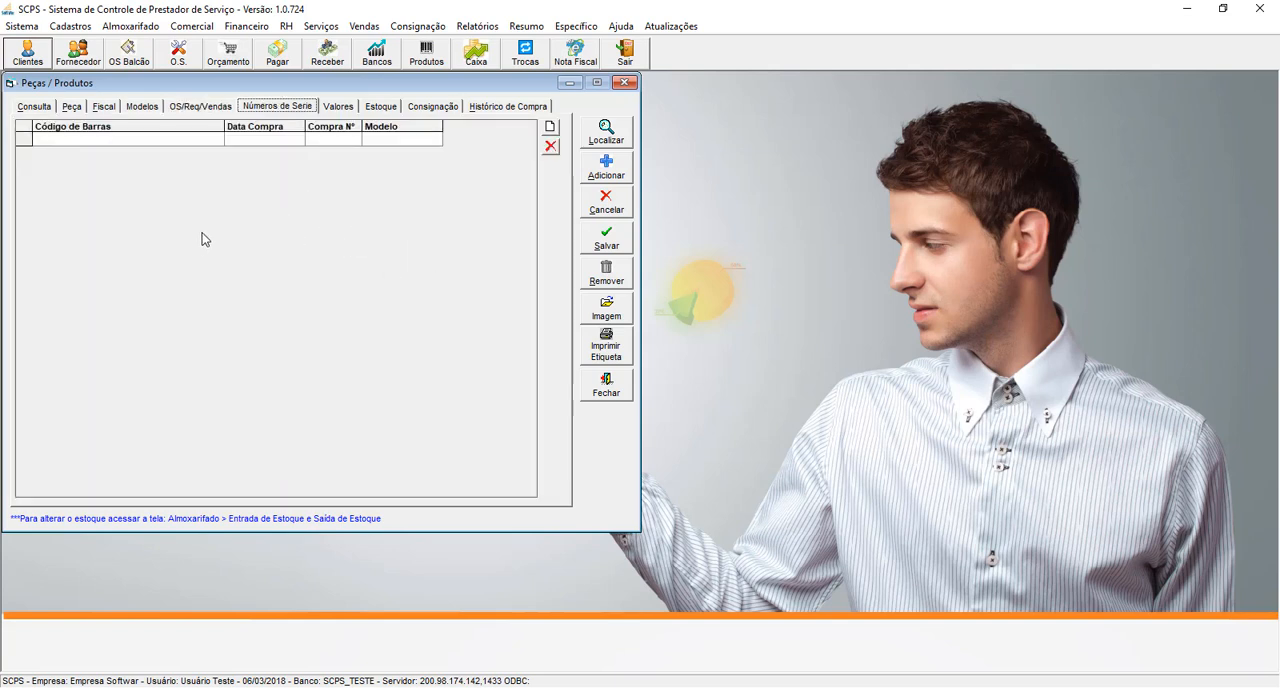
left_click(333, 108)
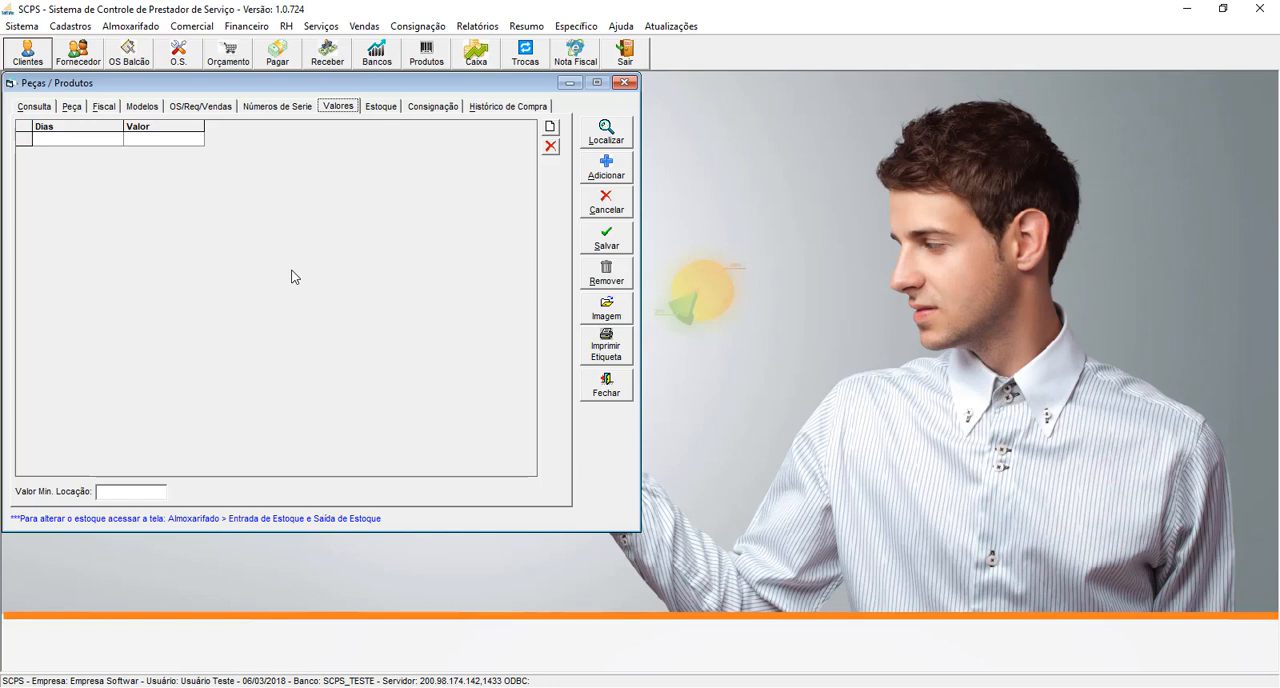
left_click(381, 108)
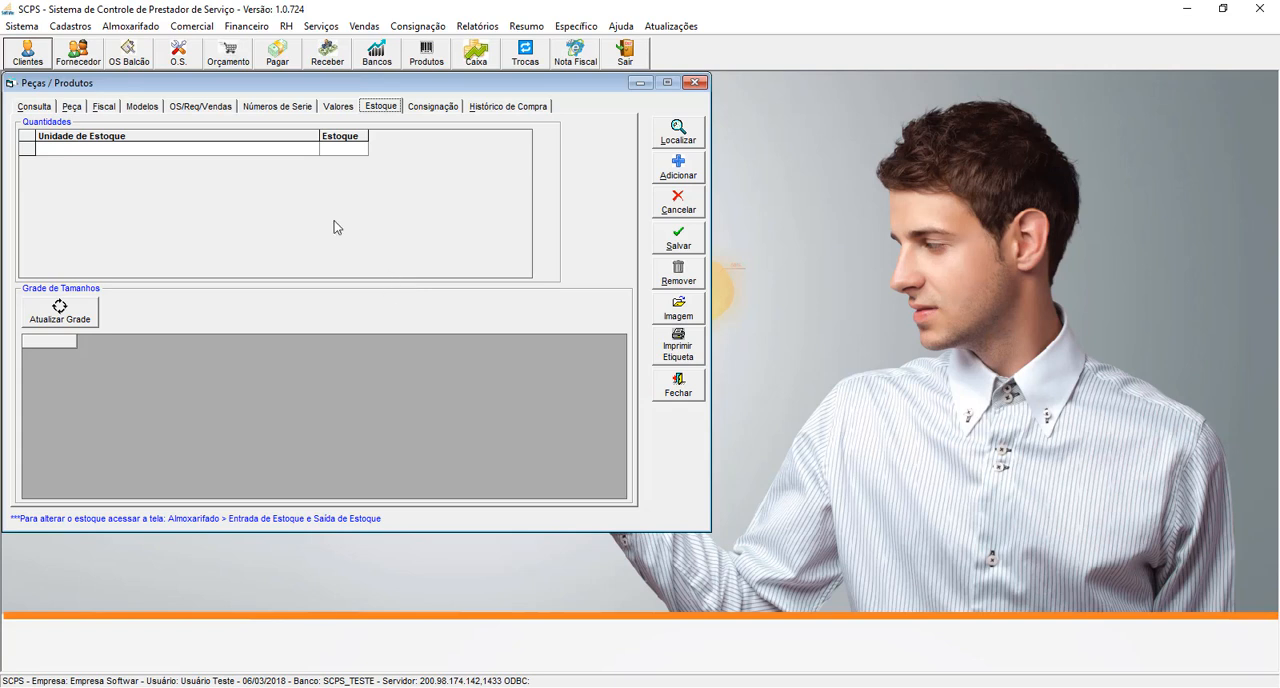
mouse_move(283, 231)
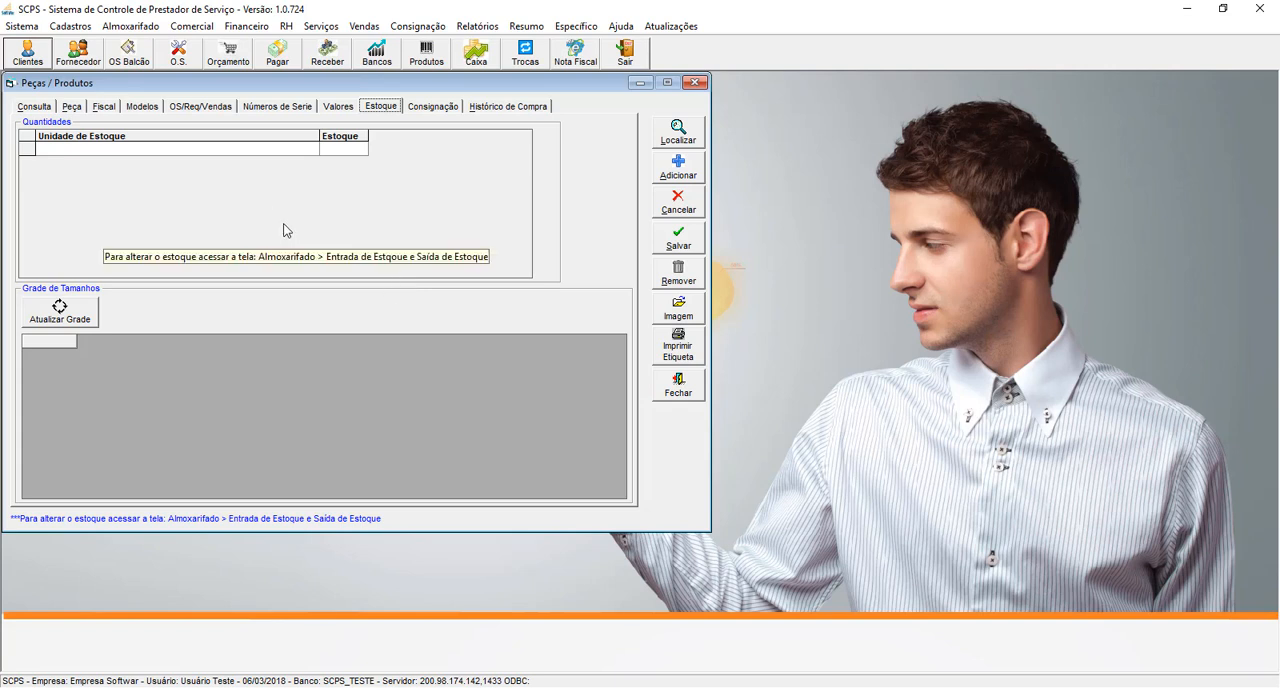
left_click(77, 110)
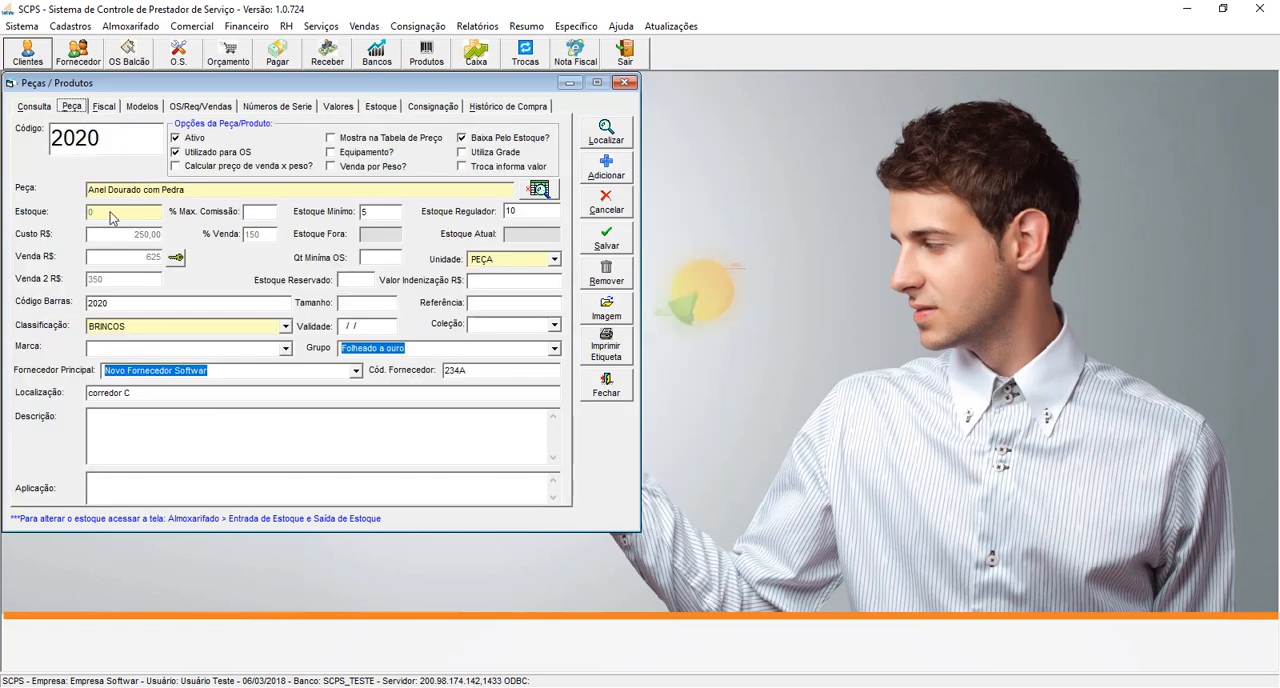
left_click(422, 108)
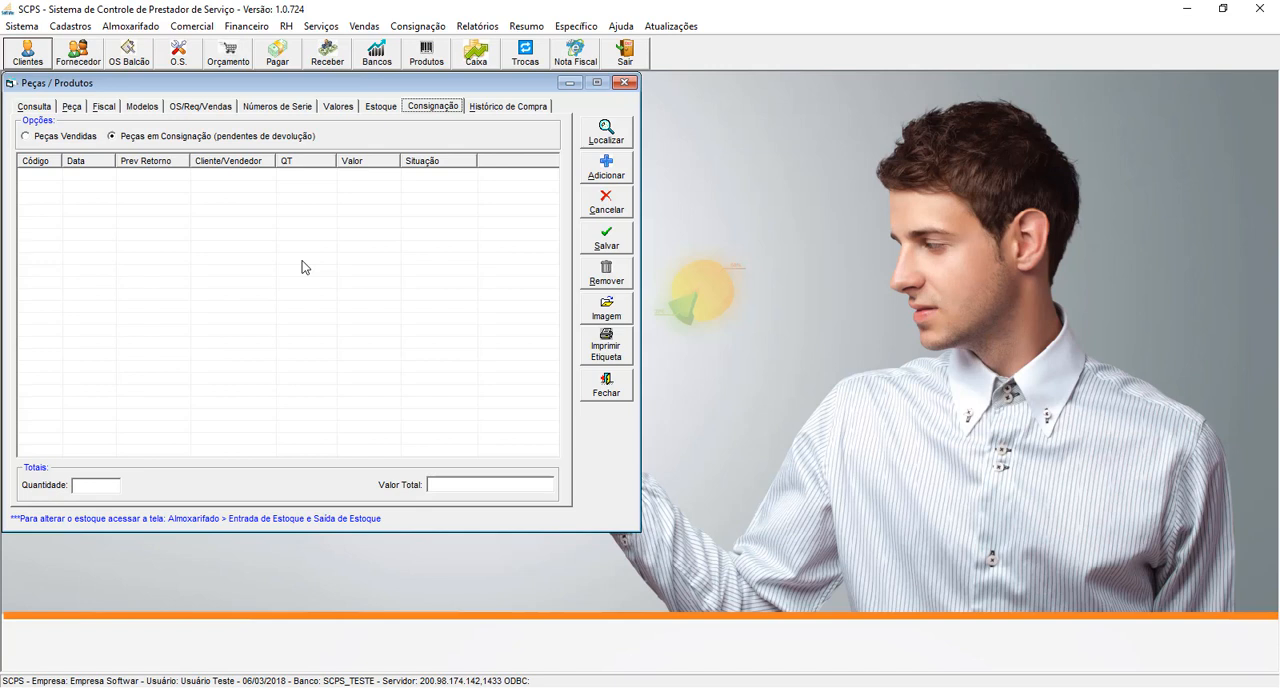
left_click(500, 108)
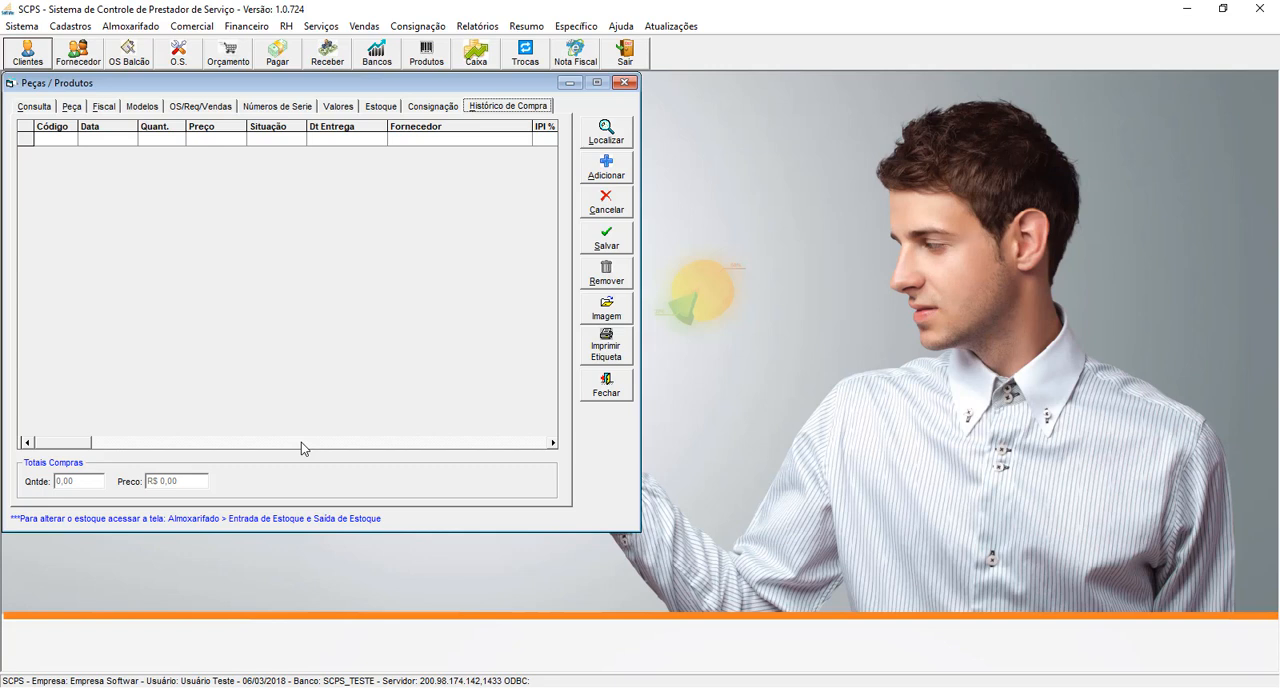
left_click(44, 106)
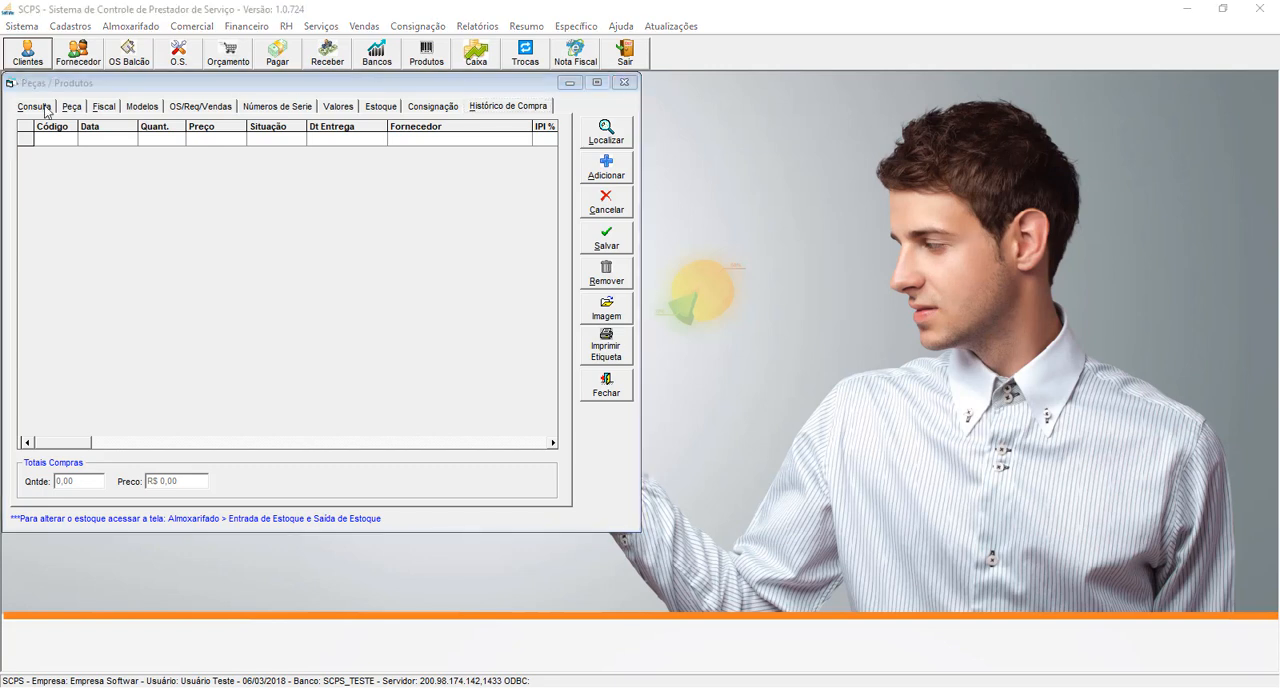
- Preview the product's barcode label with the rpt_Etiquetas label model and close the preview
left_click(68, 110)
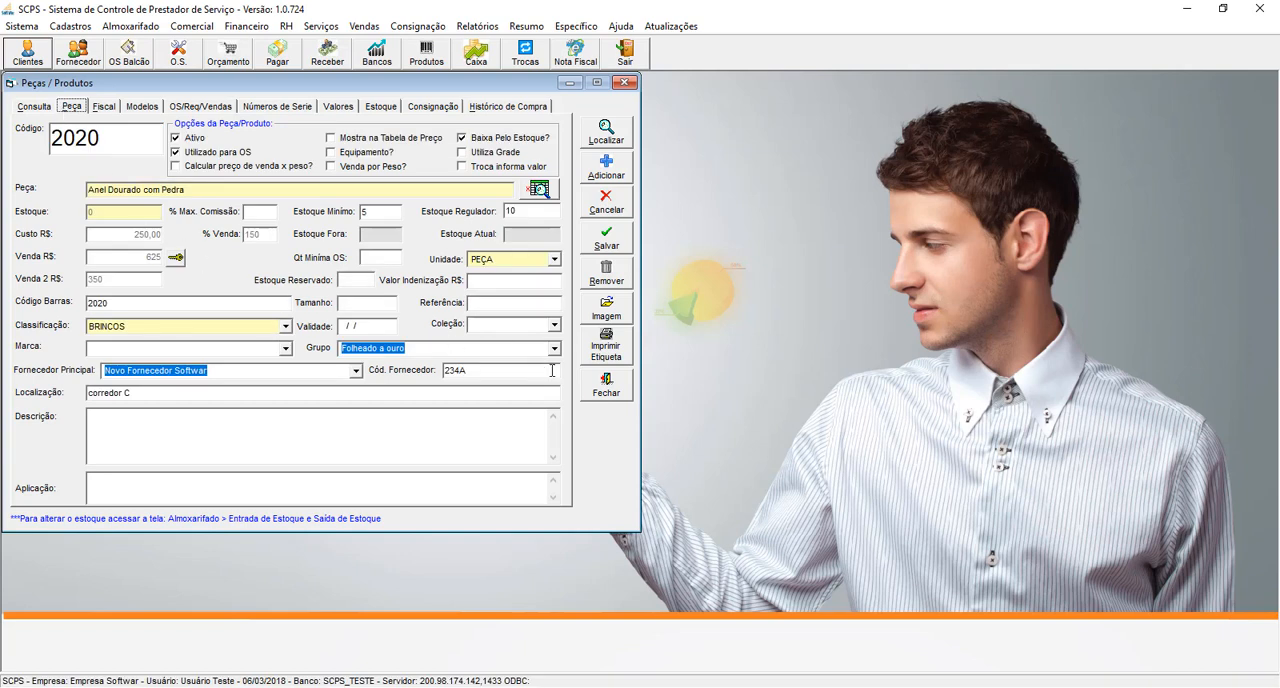
left_click(606, 350)
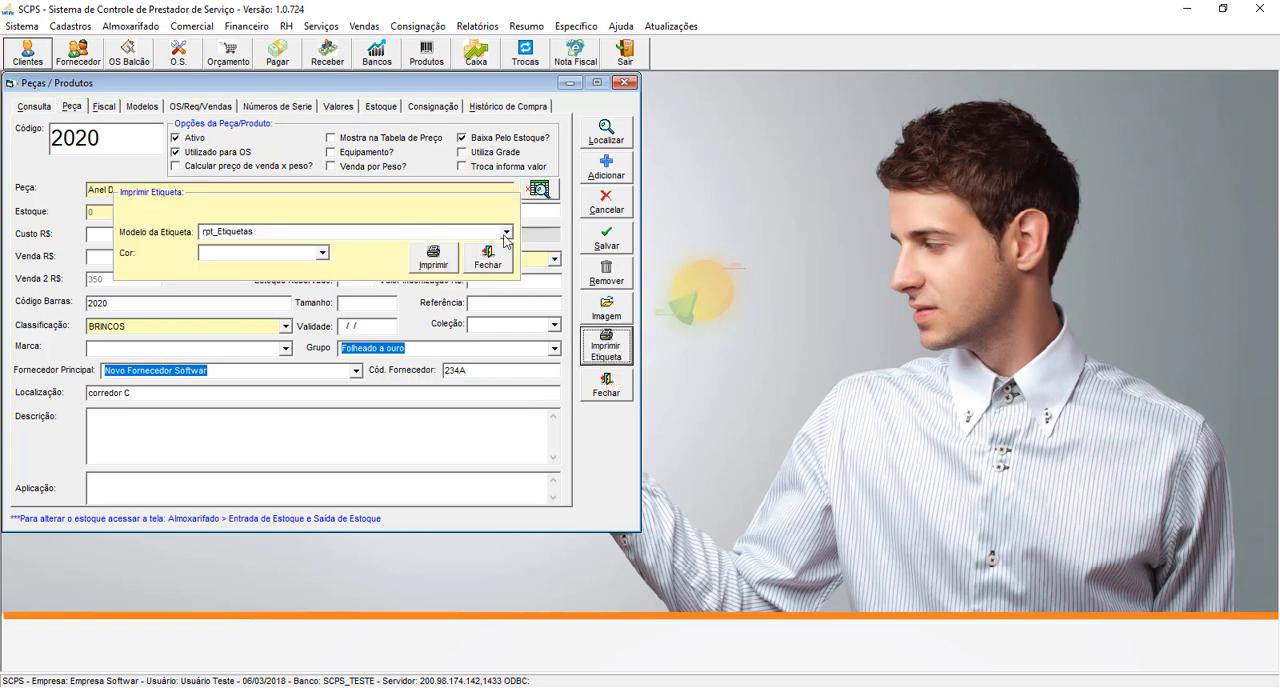
left_click(505, 233)
left_click(505, 233)
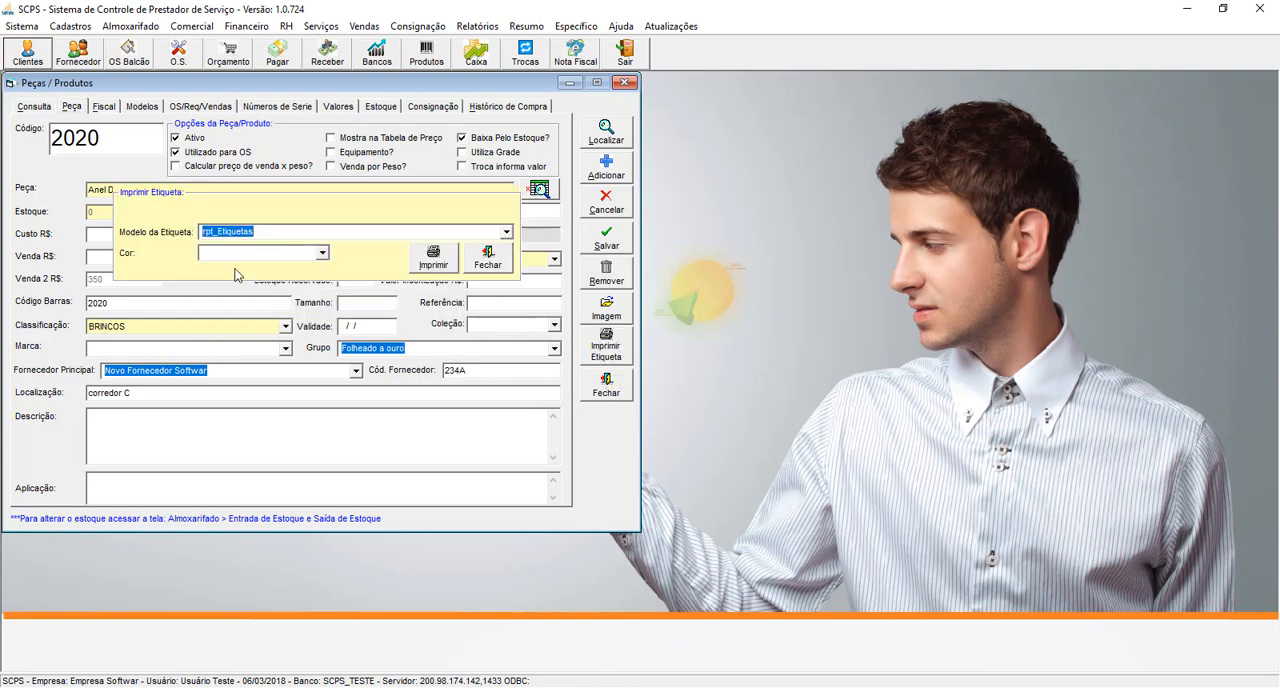
left_click(435, 262)
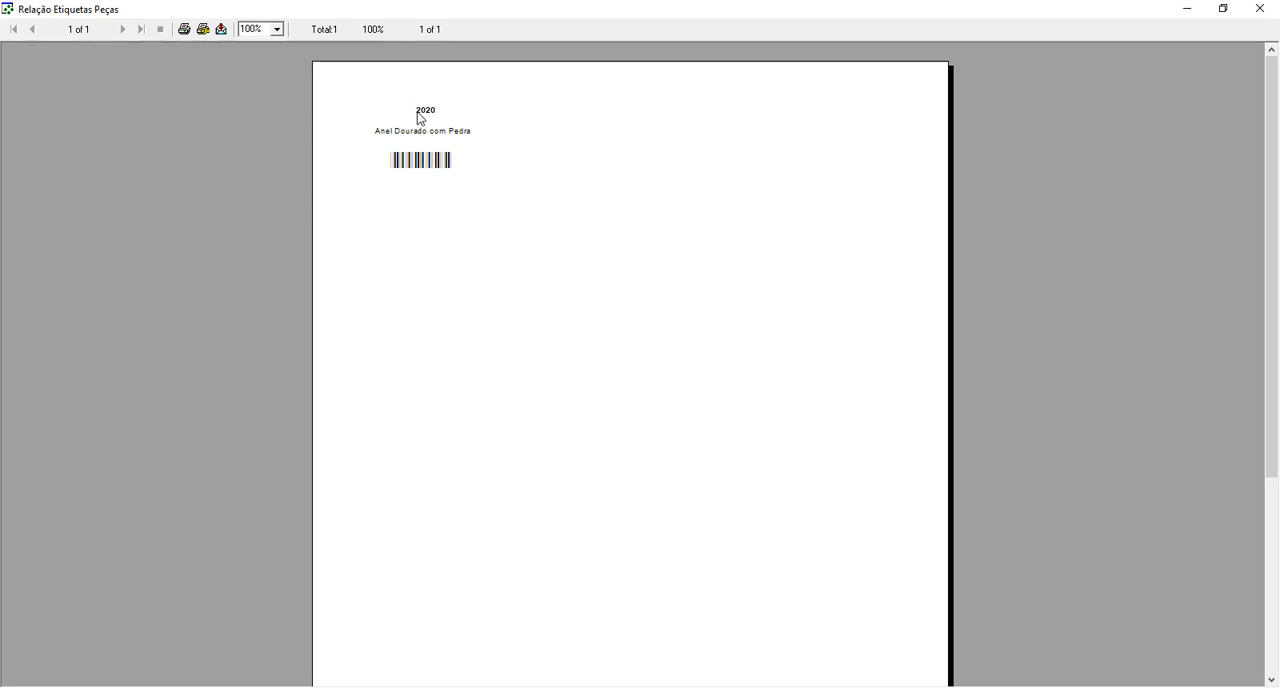
left_click(1259, 8)
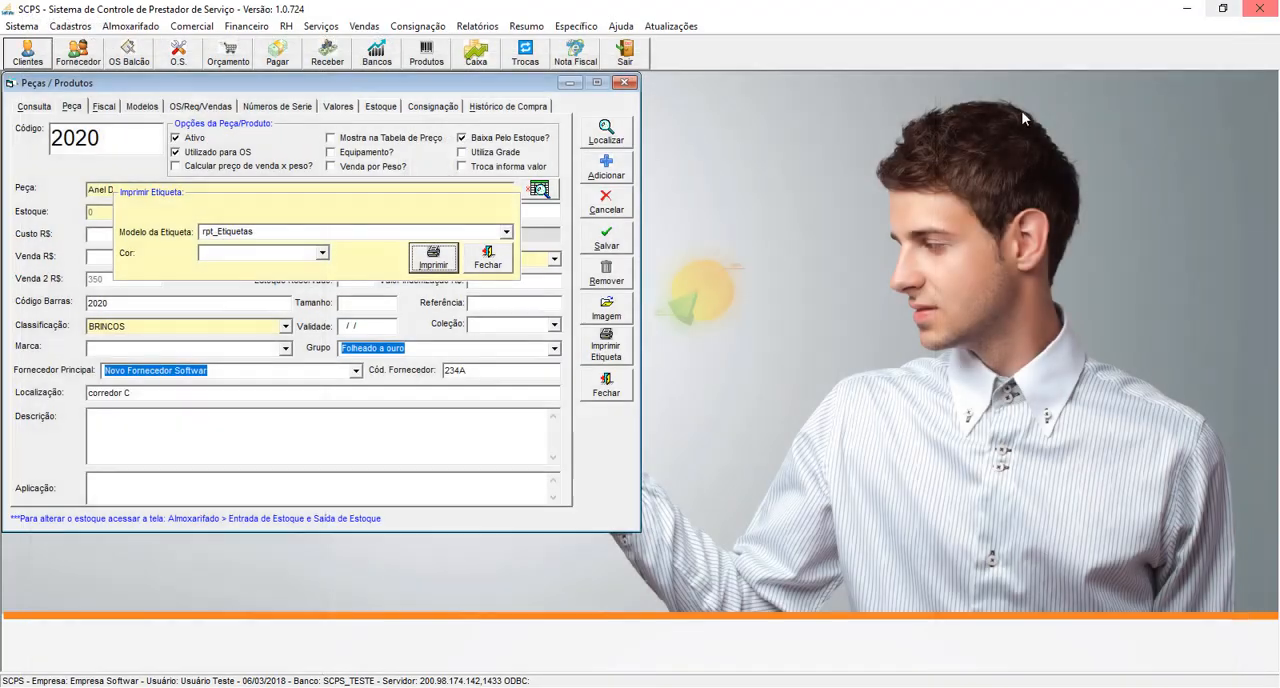
- Examine the other available label models and close the label printing options and the product register
left_click(506, 232)
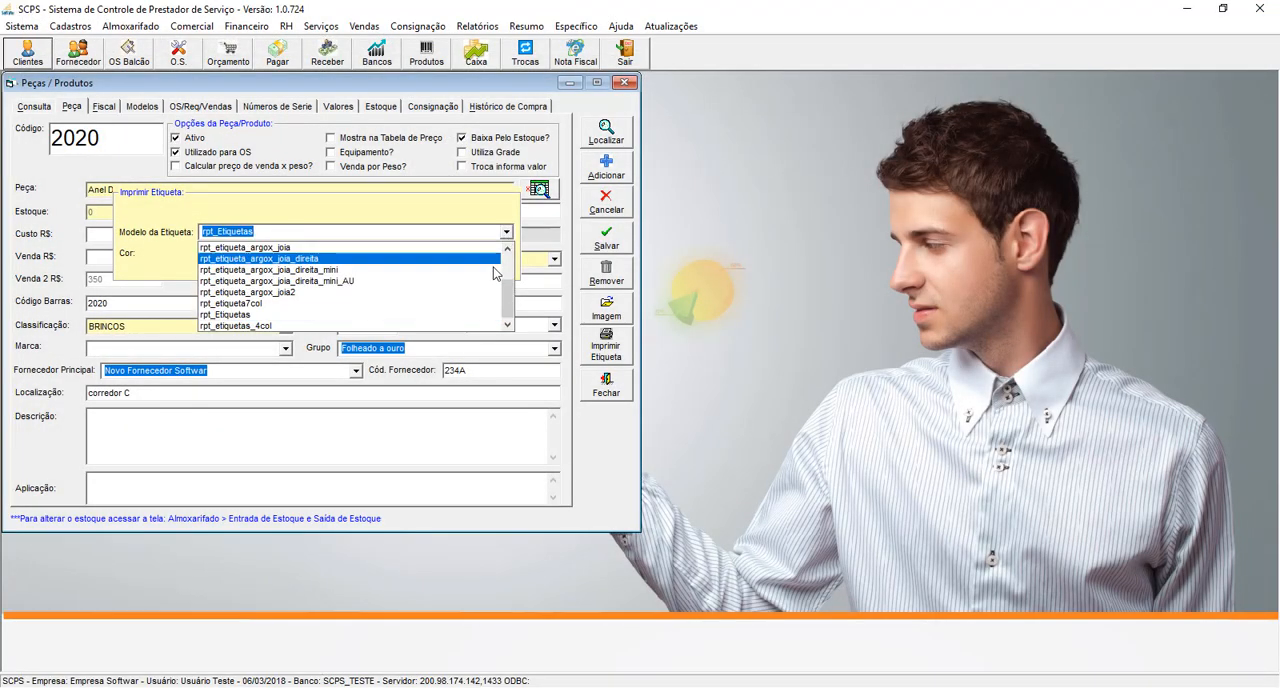
mouse_move(507, 302)
left_mouse_down()
mouse_move(507, 266)
mouse_move(508, 318)
left_mouse_up()
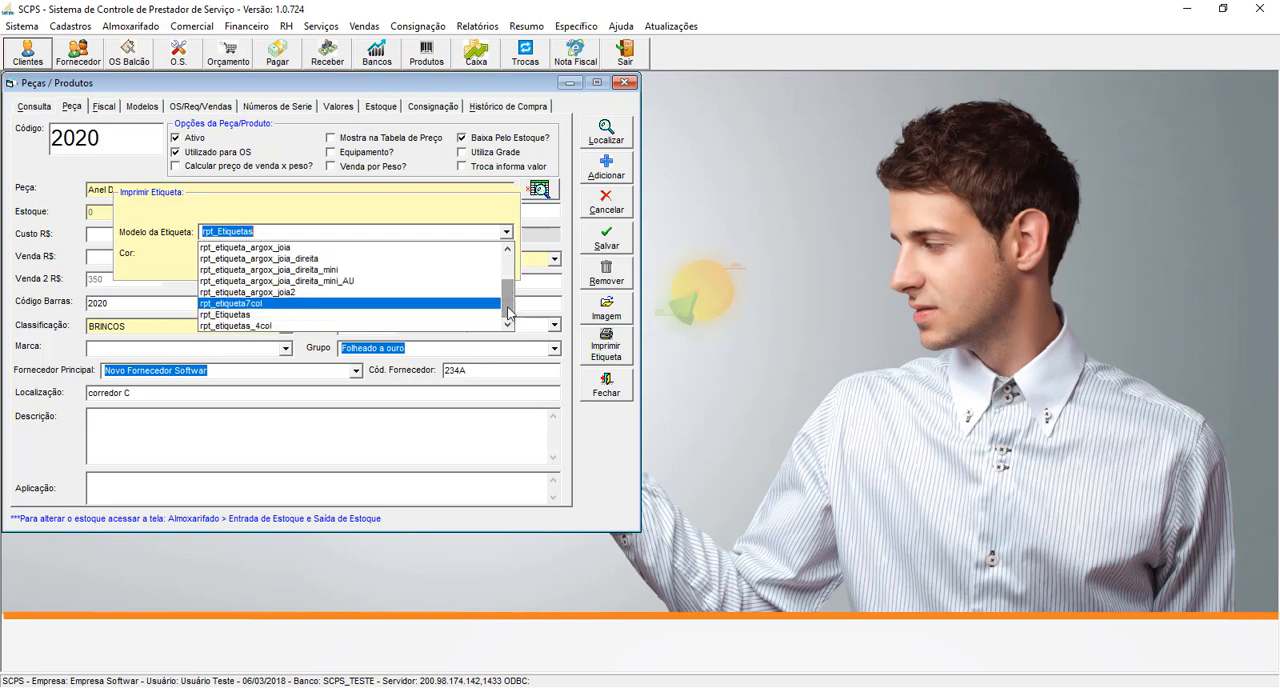
left_click(507, 232)
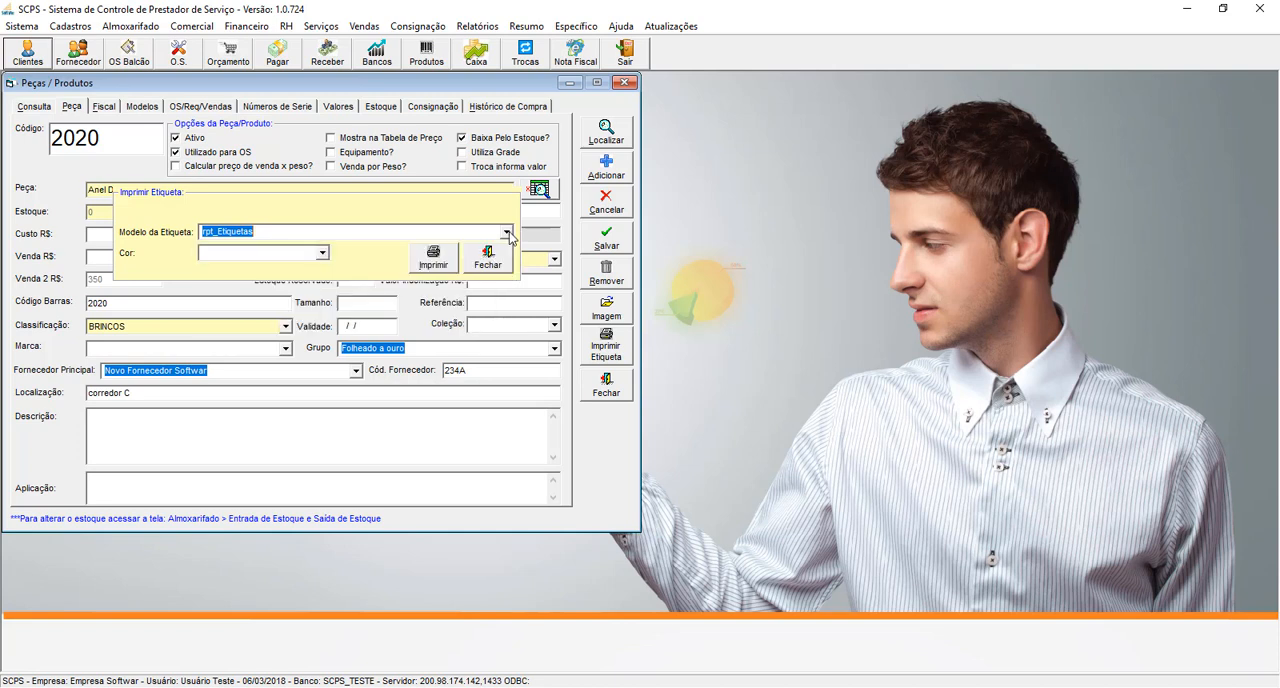
left_click(486, 262)
left_click(604, 387)
- Show the available stock registers
left_click(71, 27)
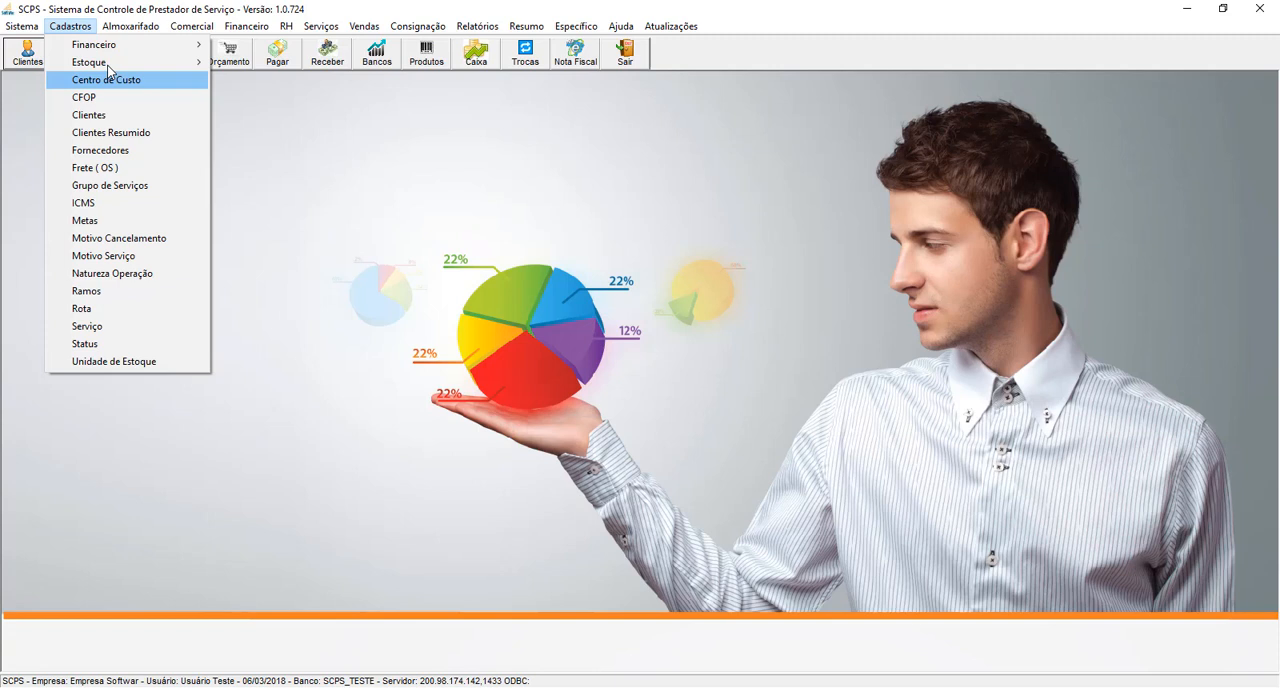
mouse_move(109, 62)
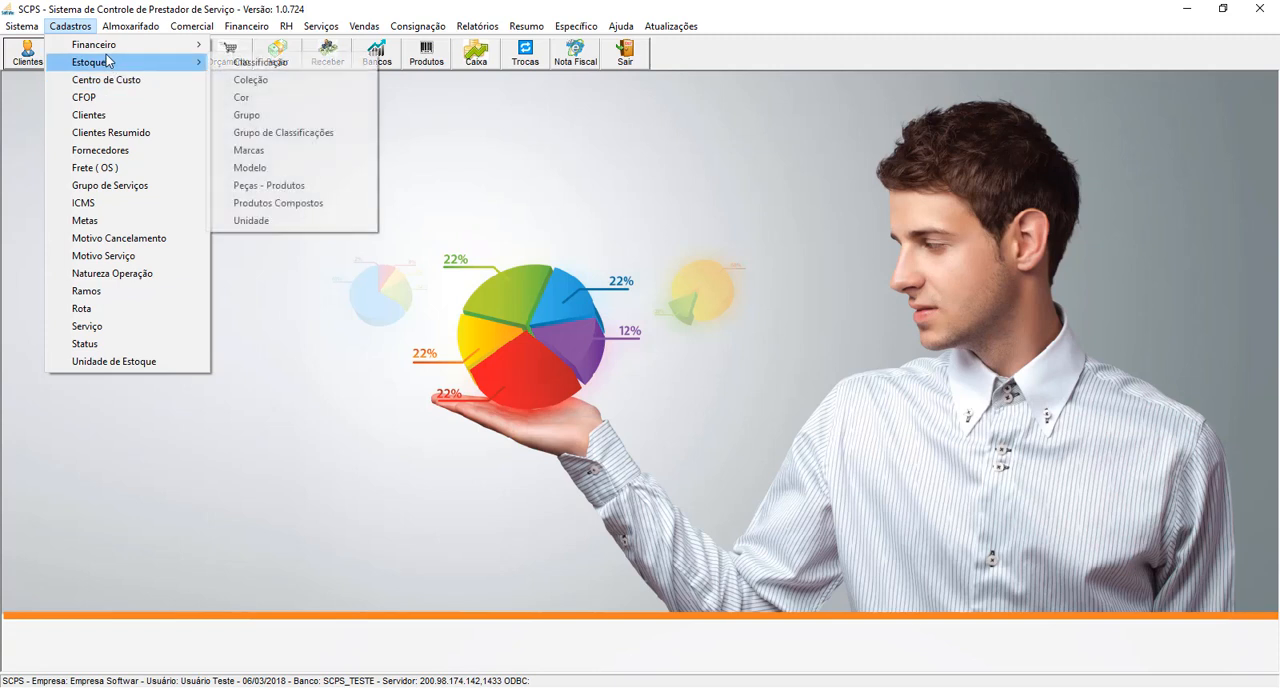